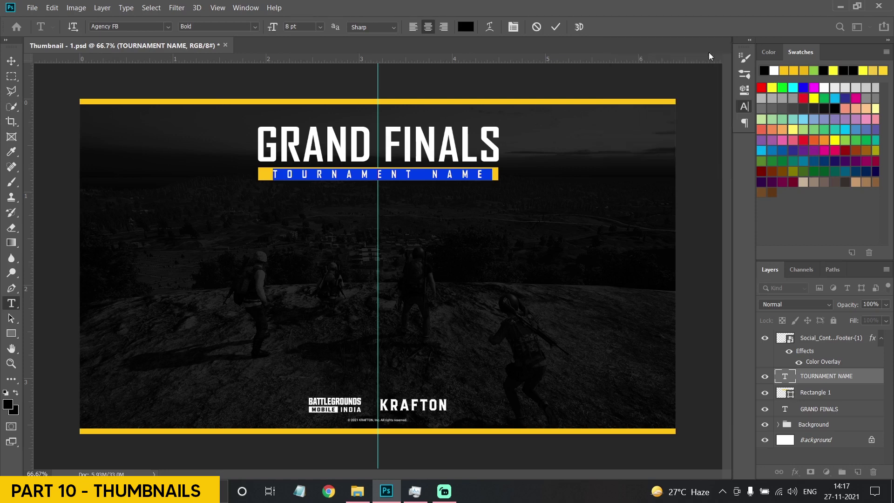
Set the tracking of the TOURNAMENT NAME text to 500.
left_click(15, 61)
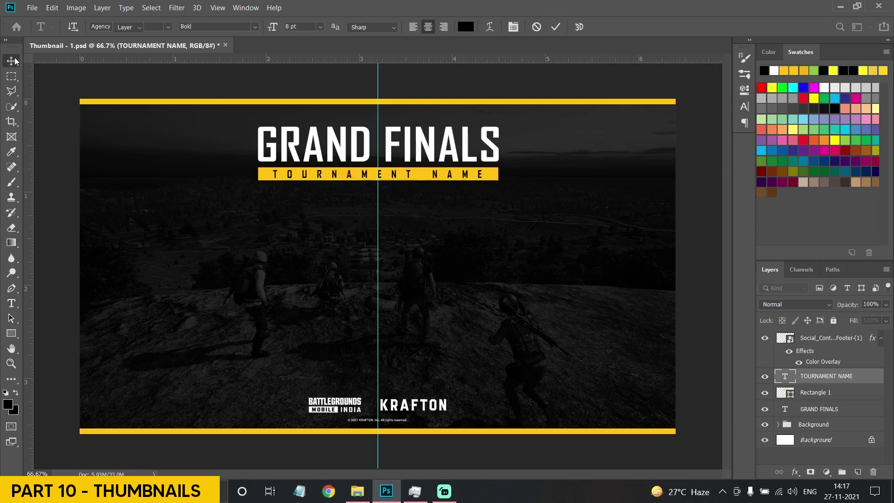
left_click(11, 304)
double_click(785, 376)
left_click(743, 107)
left_click_drag(716, 102, 640, 99)
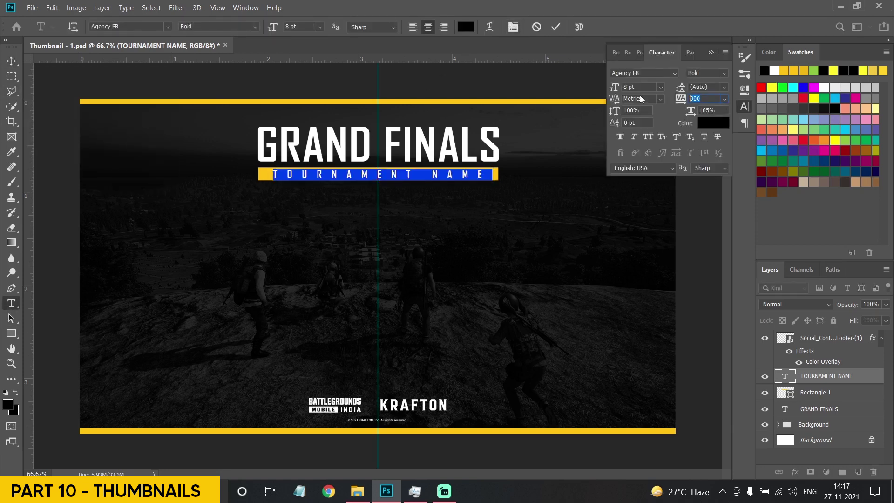
type("500")
key("Return")
left_click(711, 53)
left_click(11, 60)
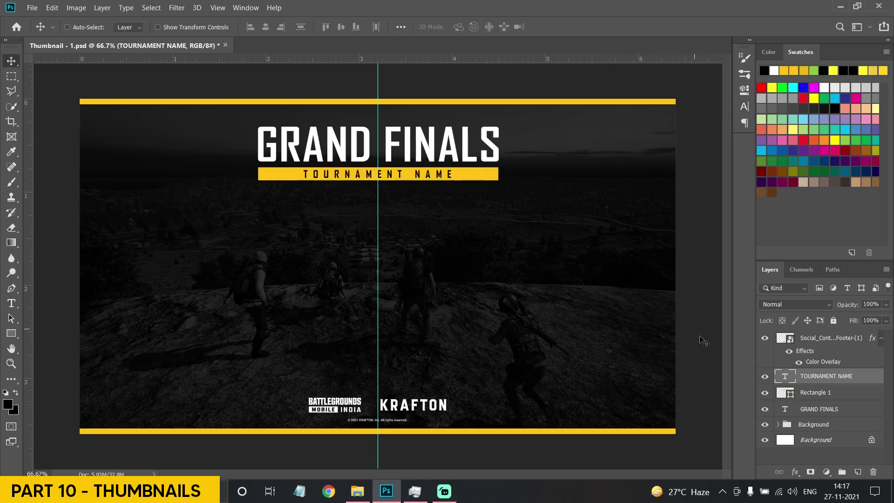
Centre the GRAND FINALS, Rectangle 1 and TOURNAMENT NAME layers horizontally on the canvas, and group them as Heading.
left_click(812, 393, "shift")
left_click(806, 442, "ctrl")
left_click(812, 411, "ctrl")
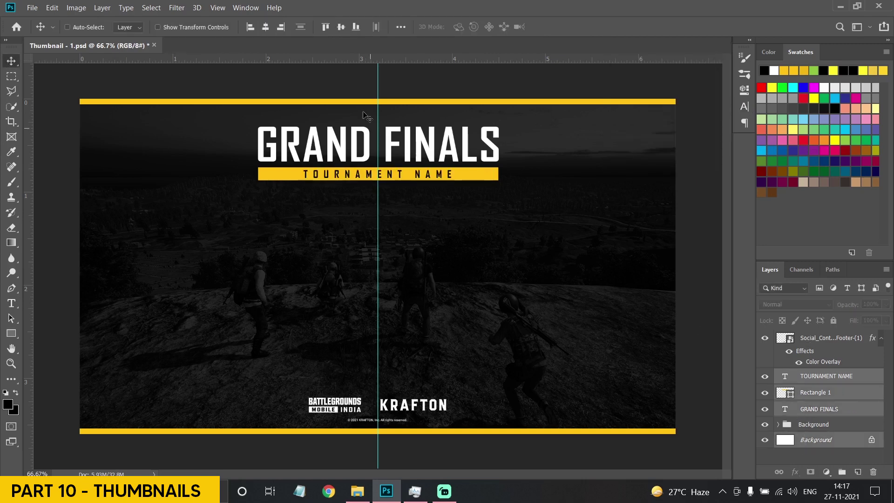
left_click(271, 28)
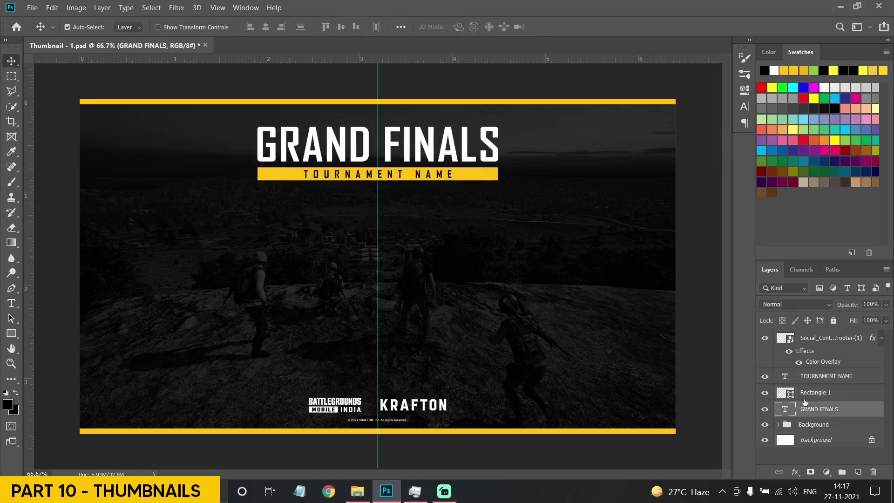
key("ctrl+g")
double_click(805, 375)
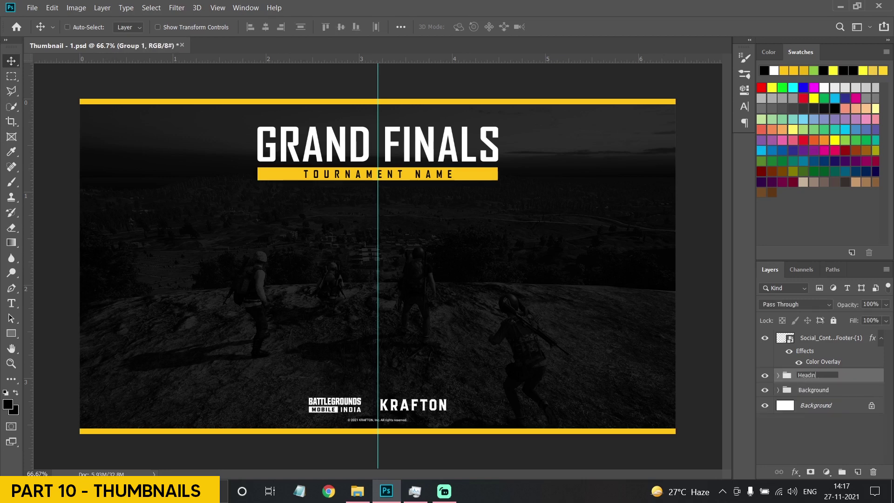
Draw a black square about 378 px wide below the heading, near the middle of the canvas.
key("u")
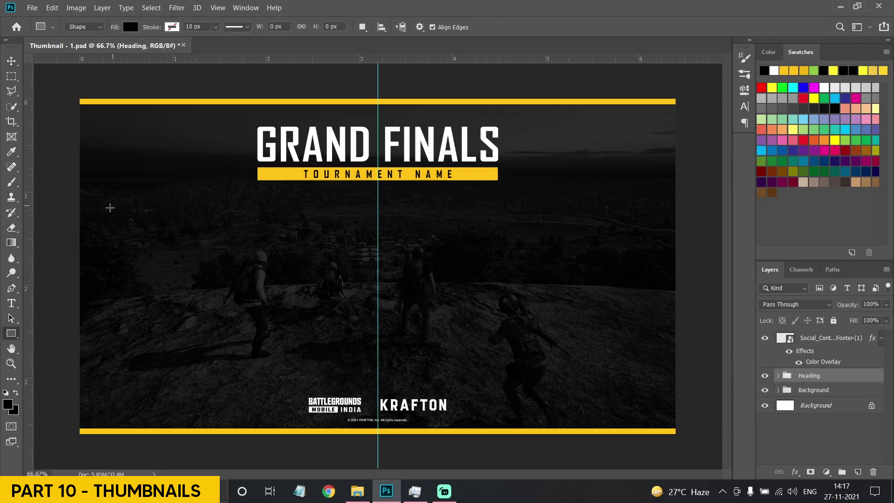
left_click_drag(327, 217, 444, 334)
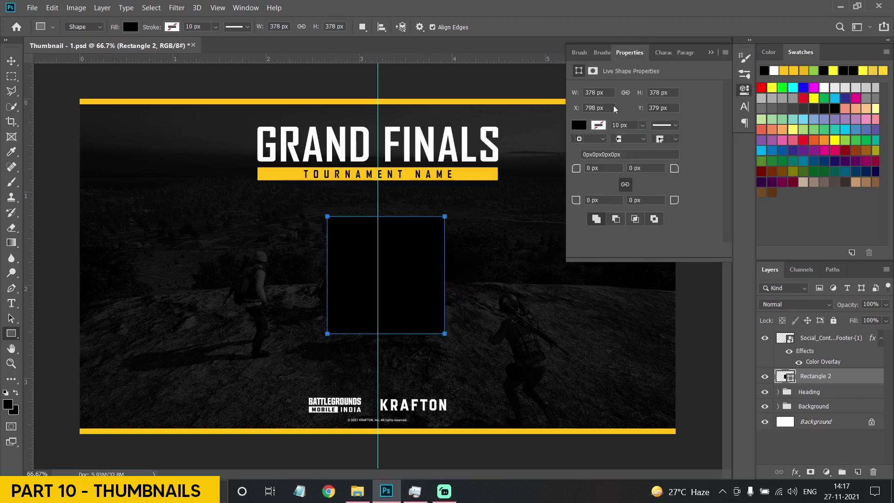
left_click(716, 55)
Give the black square a yellow stroke 3 px wide.
left_click(172, 27)
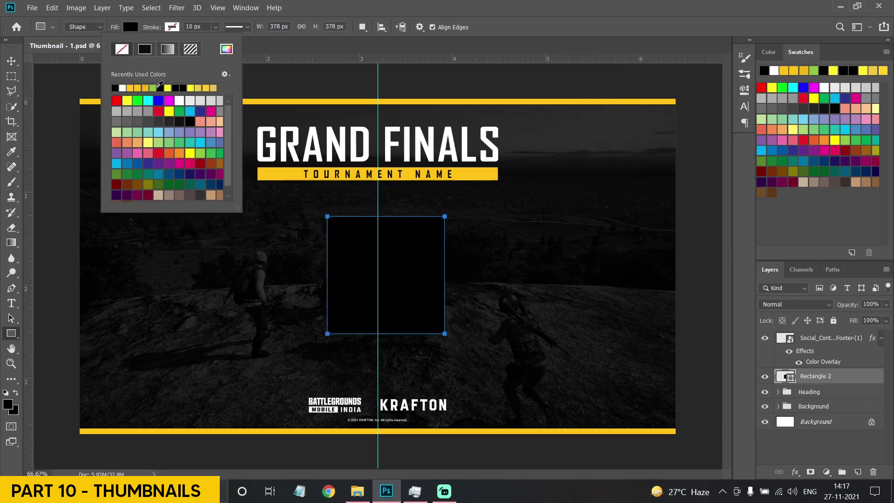
left_click(131, 88)
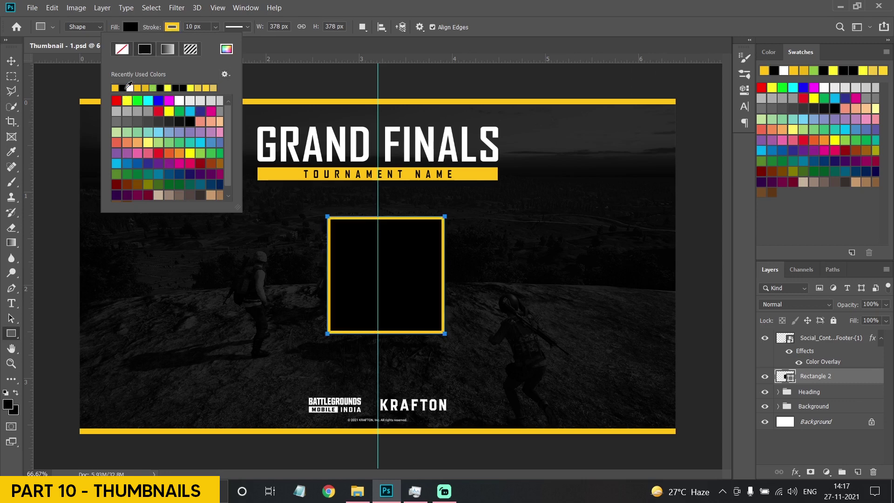
left_click(203, 26)
type("5")
key("Return")
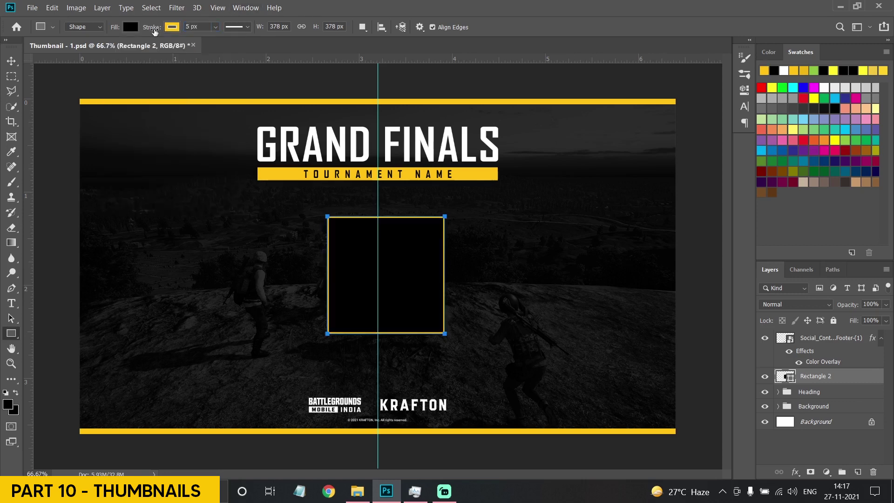
left_click_drag(201, 26, 133, 26)
type("3")
key("Return")
Duplicate the square's layer and reshape the copy into a strip about 82 px high directly beneath the square.
left_click_drag(819, 378, 857, 472)
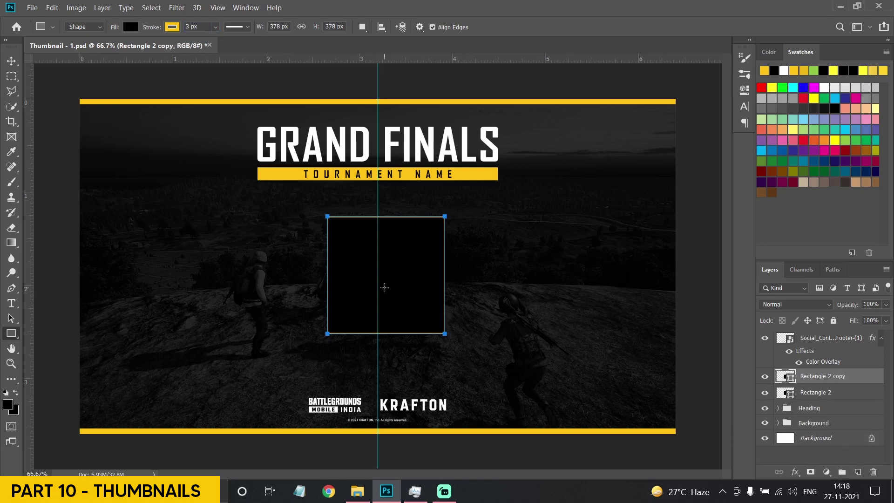
key("v")
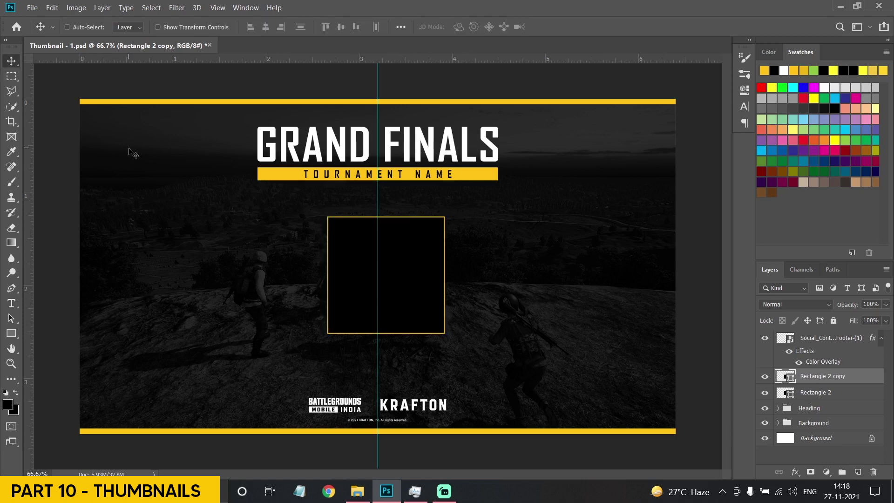
key("ctrl+t")
left_click_drag(390, 336, 390, 362)
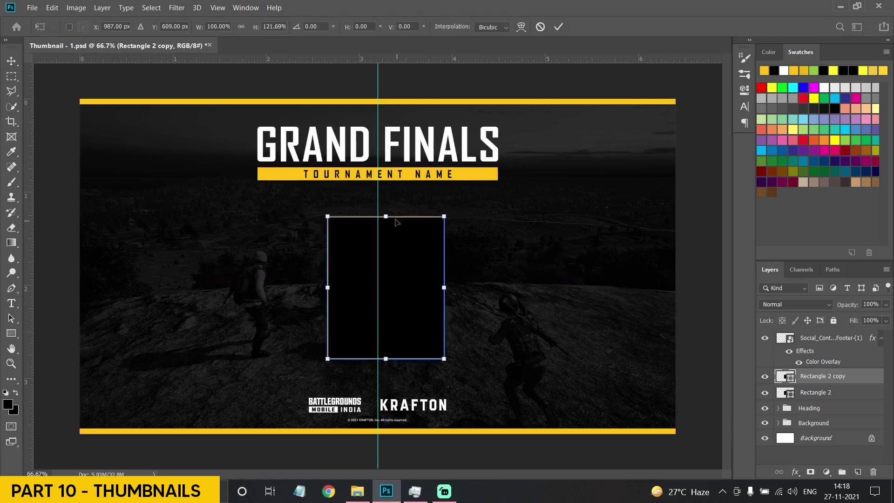
left_click_drag(397, 223, 396, 332)
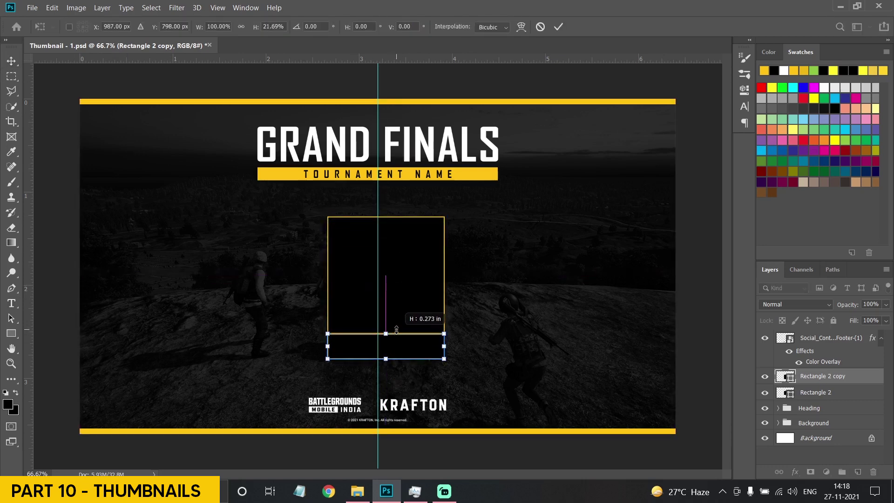
left_click(11, 334)
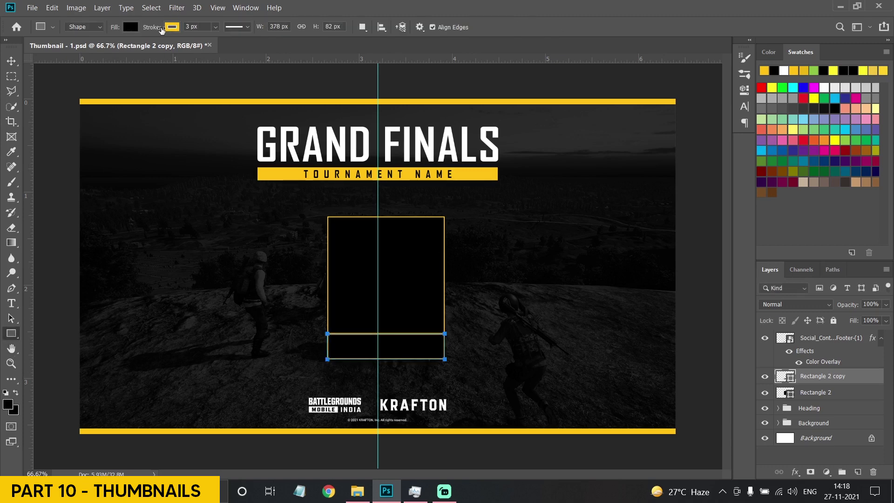
left_click(135, 25)
left_click(171, 27)
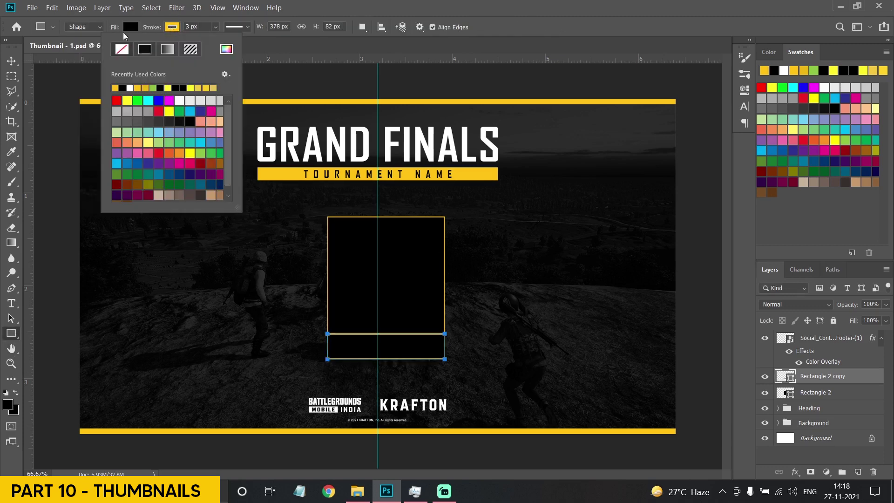
left_click(123, 49)
left_click(129, 25)
left_click(171, 26)
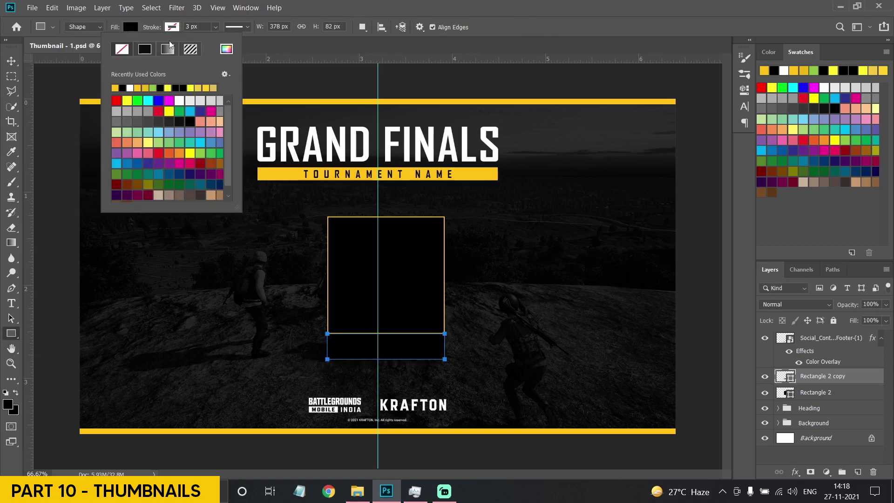
left_click(115, 88)
Change the strip's fill to the linear black-to-transparent gradient preset.
left_click(132, 26)
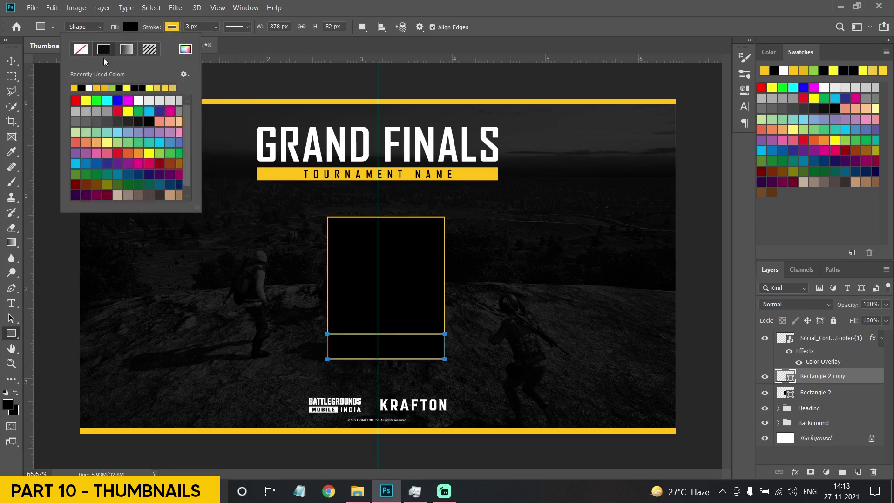
left_click(126, 48)
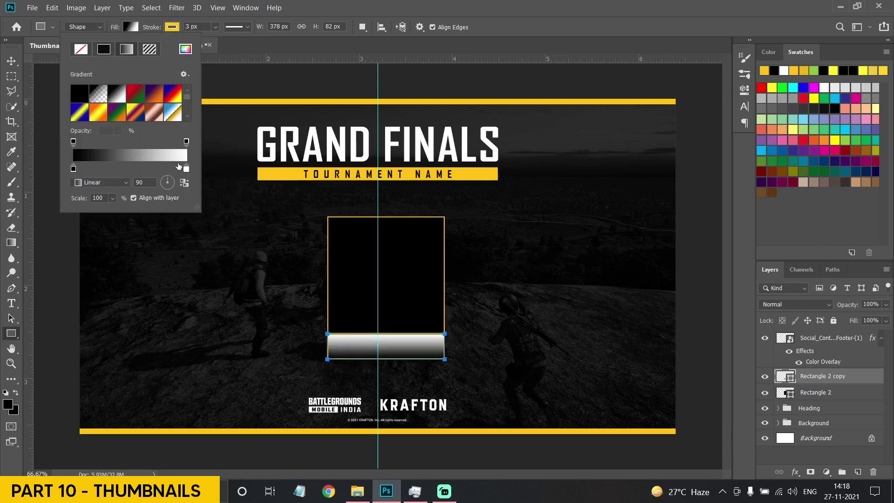
left_click(98, 93)
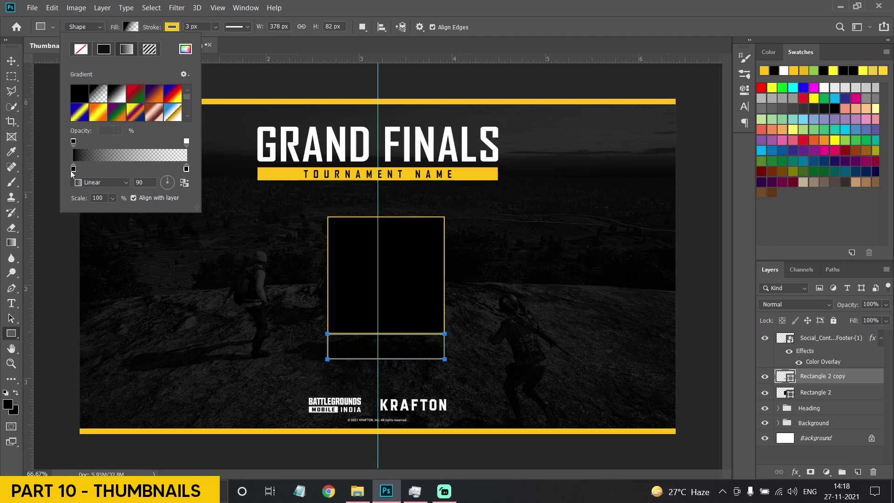
Set both colour stops of the strip's gradient to yellow and its angle to 0 degrees.
double_click(73, 169)
left_click(764, 70)
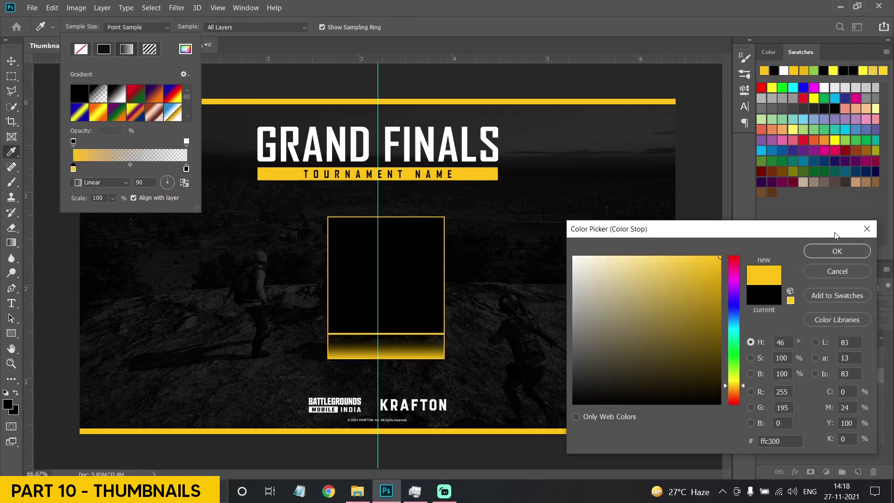
left_click(836, 251)
double_click(186, 169)
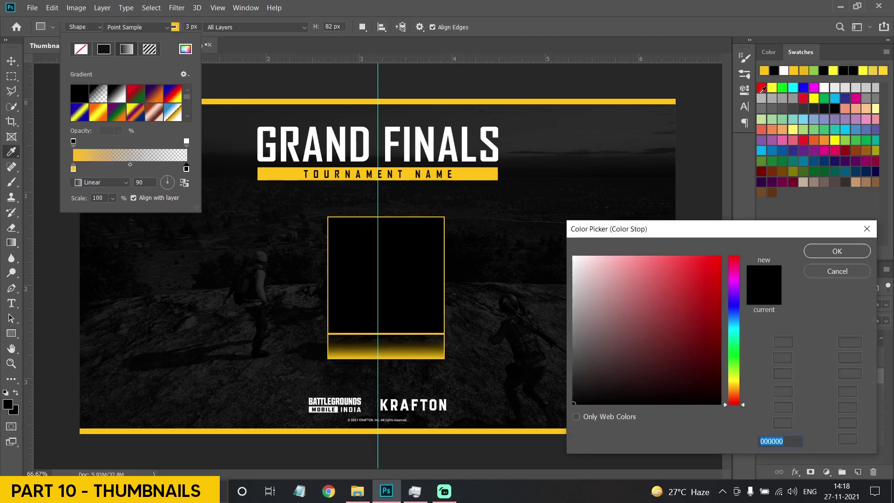
left_click(765, 71)
left_click(821, 251)
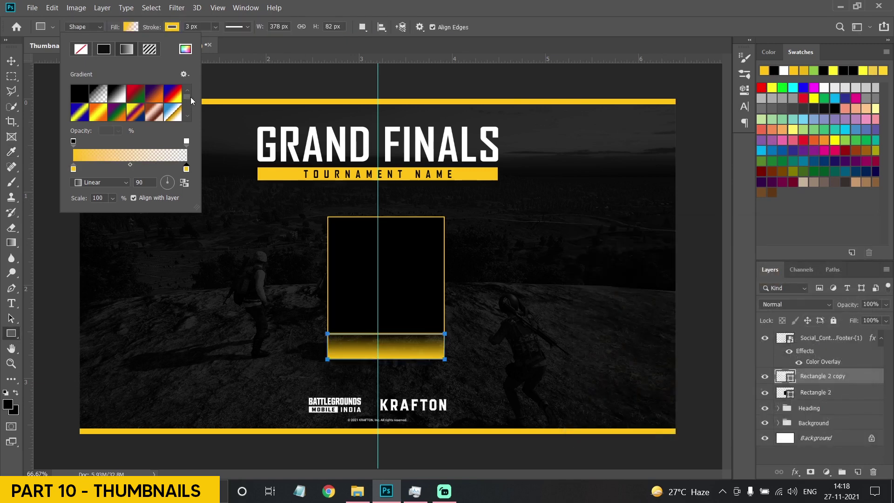
type("0")
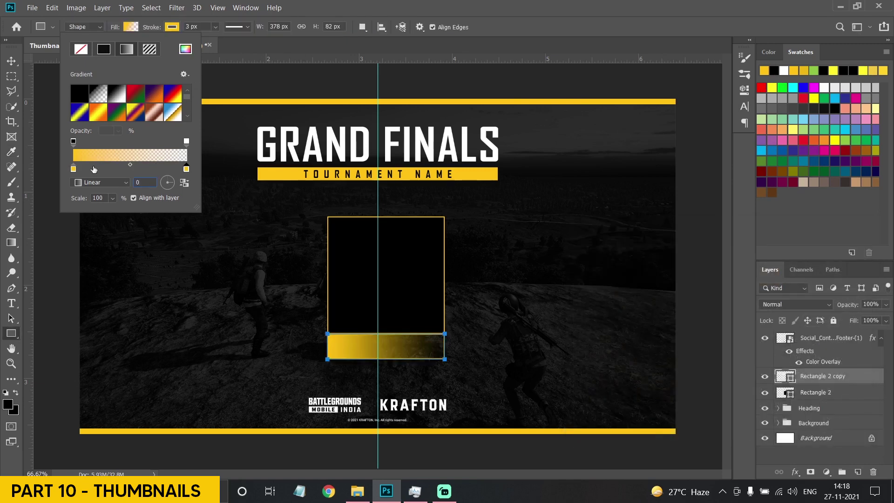
left_click(11, 60)
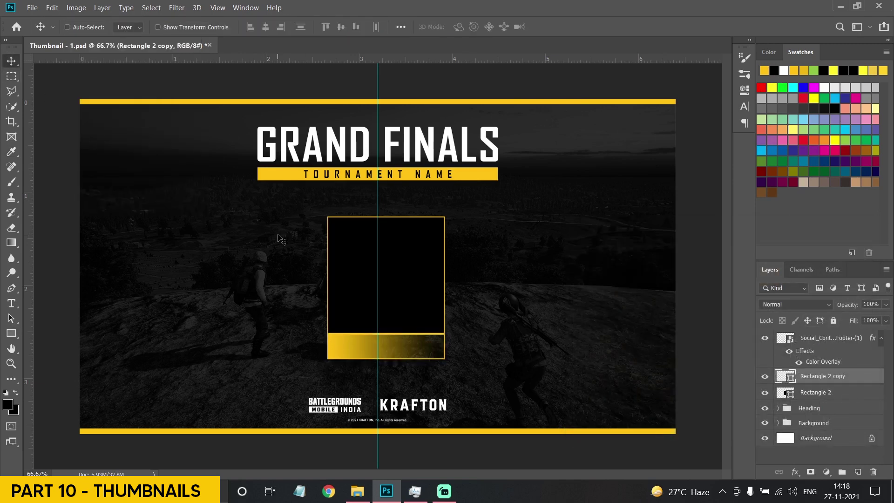
Extend the strip's top edge to overlap the square's bottom border, and raise its bottom edge to shorten the strip.
key("ctrl+plus")
key("ctrl+t")
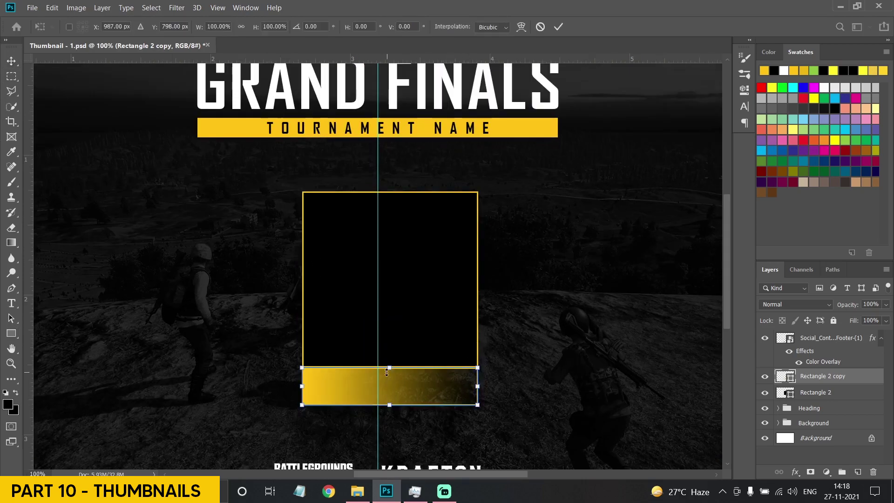
mouse_move(390, 361)
left_mouse_down()
mouse_move(390, 346)
mouse_move(376, 360)
left_mouse_up()
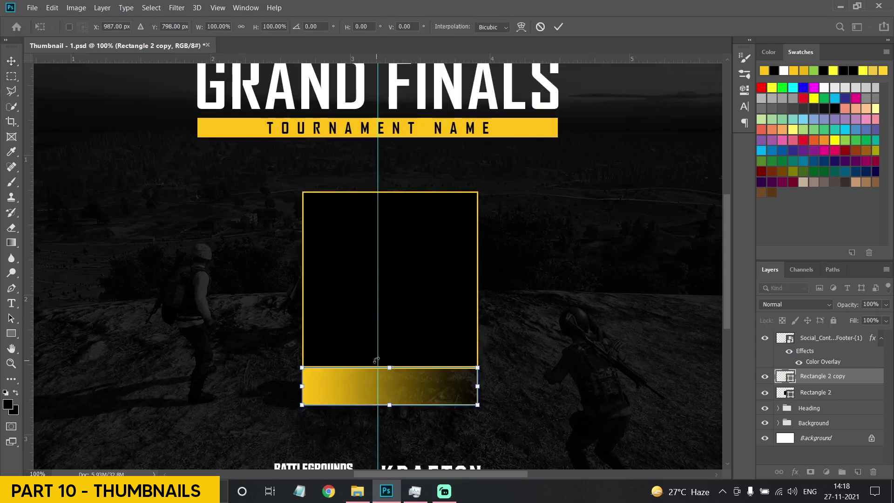
key("ctrl+plus")
key("ctrl+plus")
key("ctrl+plus")
scroll(375, 355, "down", 10)
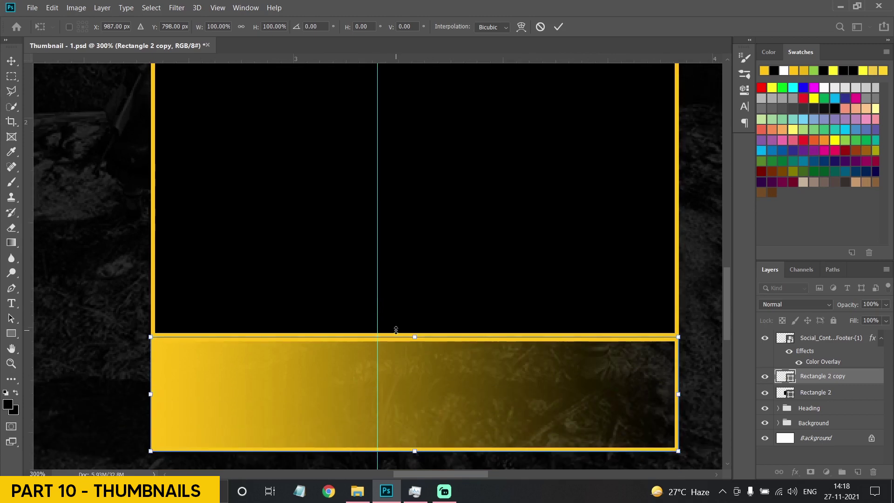
left_click_drag(419, 332, 420, 331)
left_click_drag(415, 451, 420, 427)
left_click(15, 64)
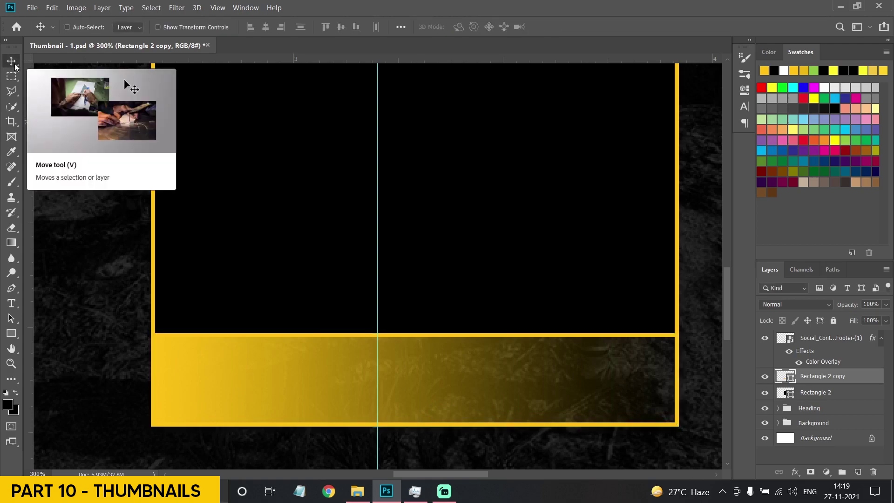
Add centre-aligned white text reading "TEAM NAME" just below the gradient strip.
key("ctrl+0")
key("ctrl+1")
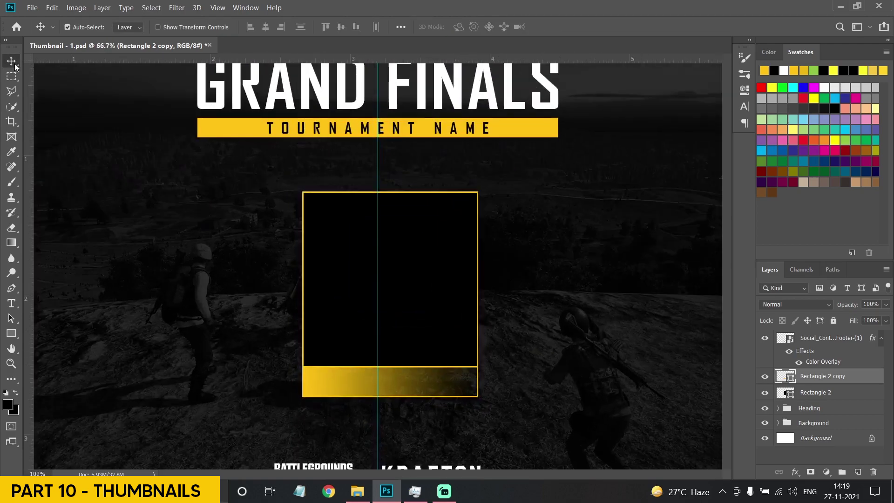
scroll(15, 279, "down", 1)
left_click(12, 304)
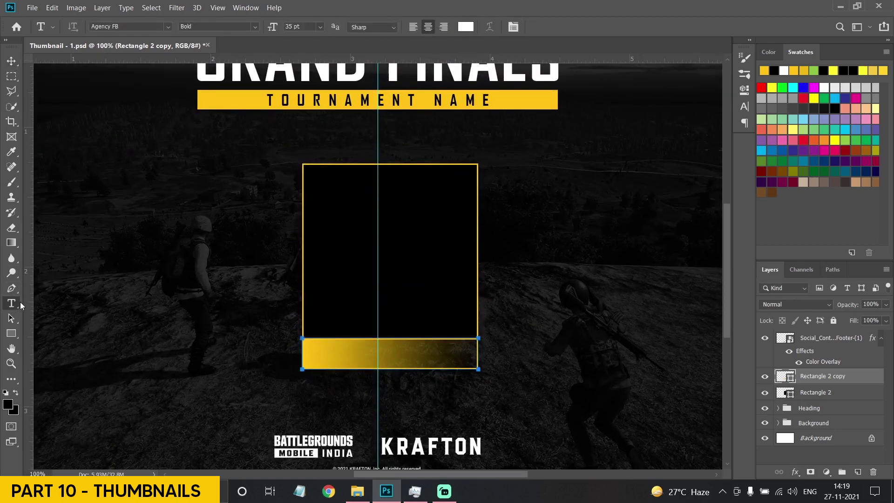
left_click(378, 413)
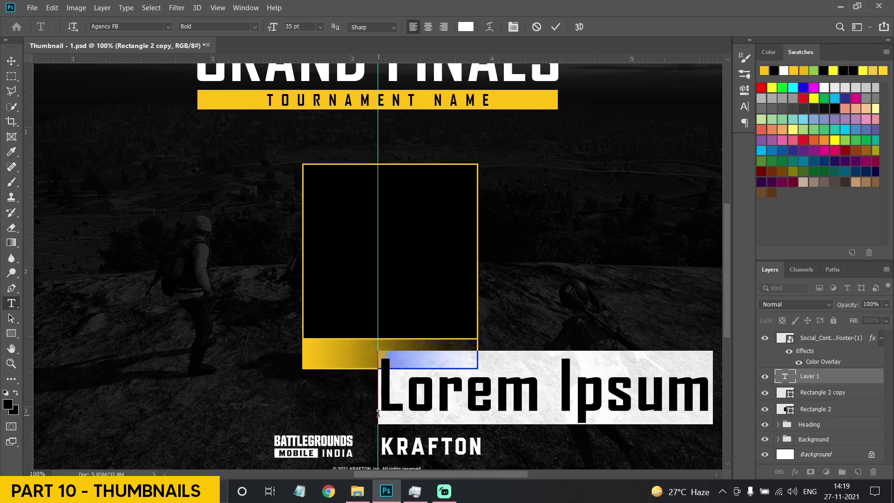
left_click(427, 27)
left_click(823, 88)
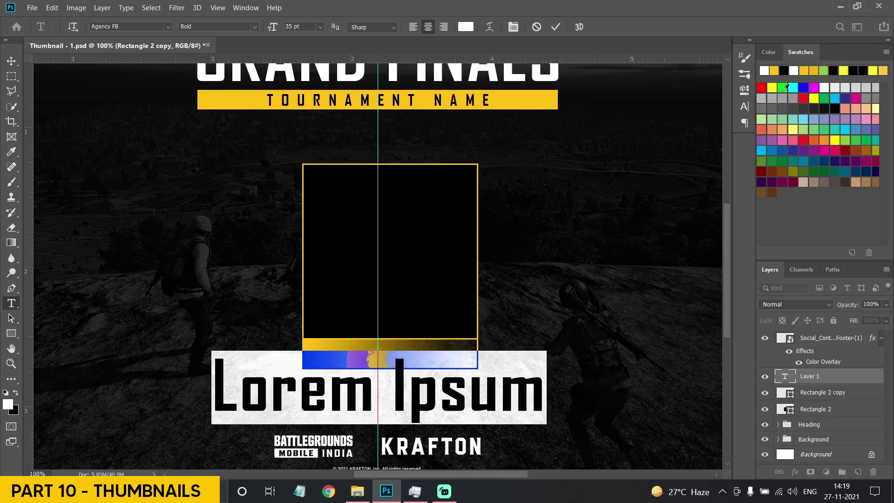
type("TEAM NAMWE")
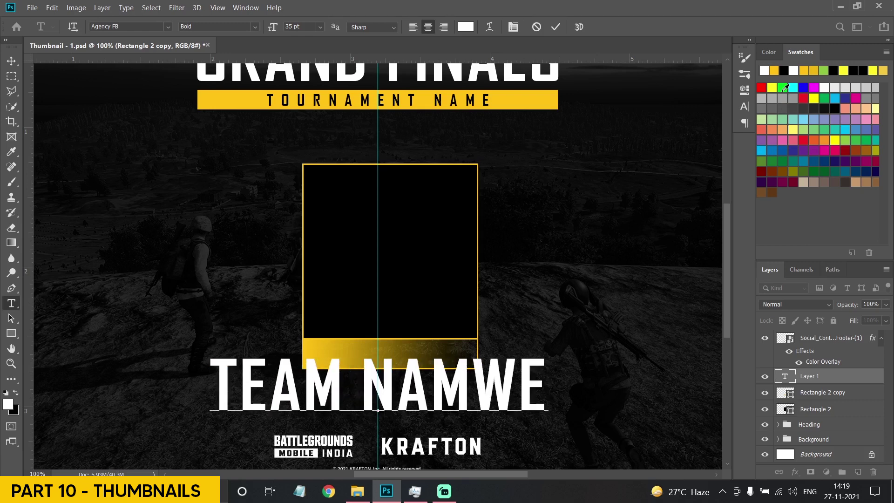
key("BackSpace")
key("BackSpace")
type("E")
Set the size of the TEAM NAME text to 10 pt.
key("ctrl+a")
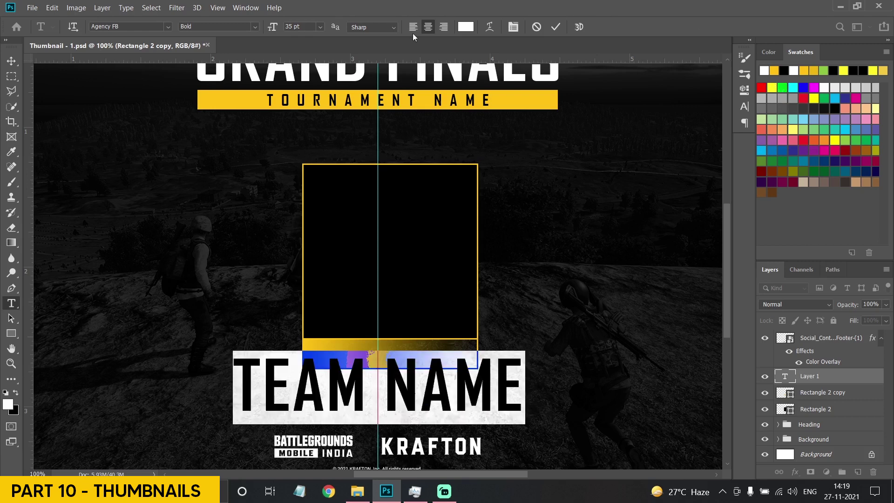
left_click(321, 26)
left_click(307, 99)
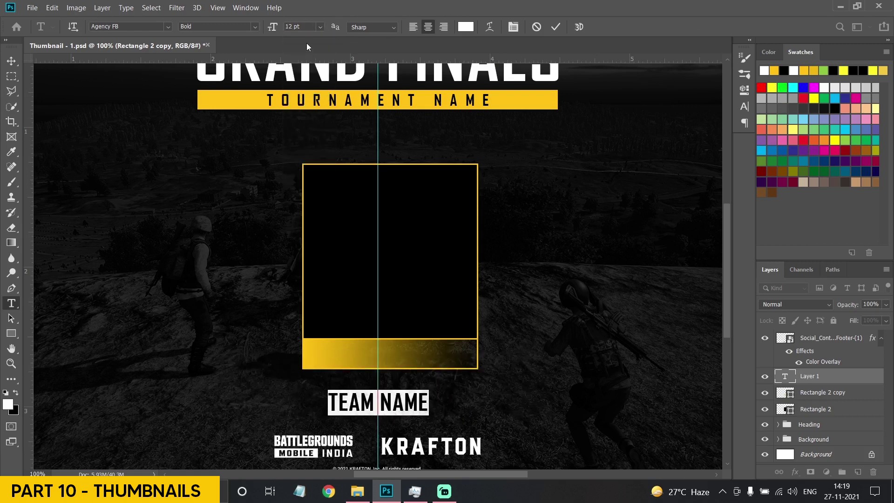
left_click(320, 26)
left_click(308, 79)
Move the TEAM NAME text onto the gradient strip and align its horizontal centre with the square and strip.
left_click(11, 60)
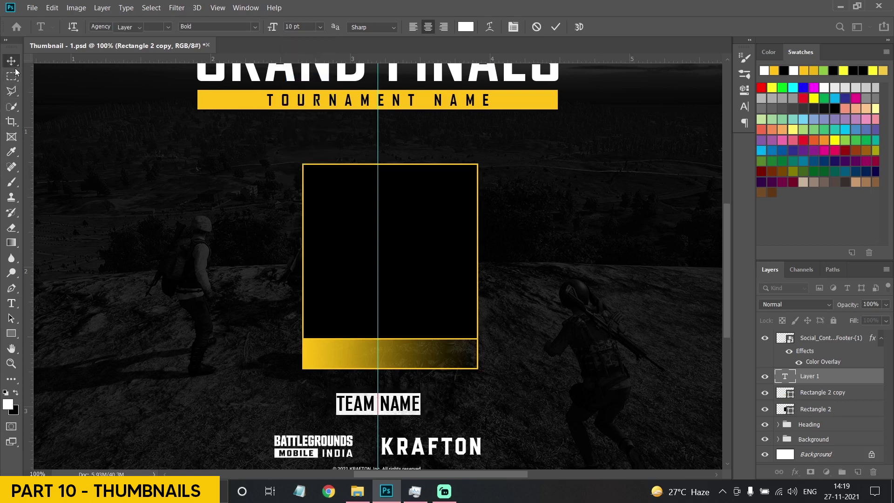
left_click_drag(358, 398, 359, 348)
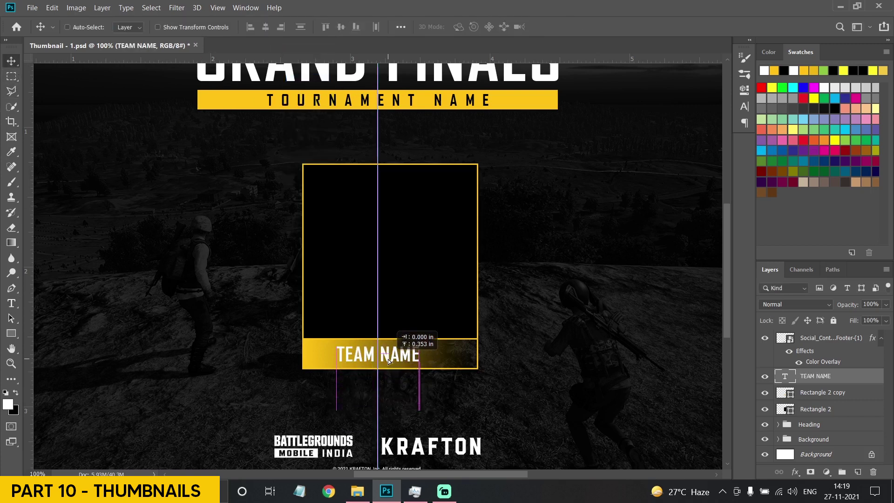
left_click(818, 396, "ctrl")
left_click(817, 405, "ctrl")
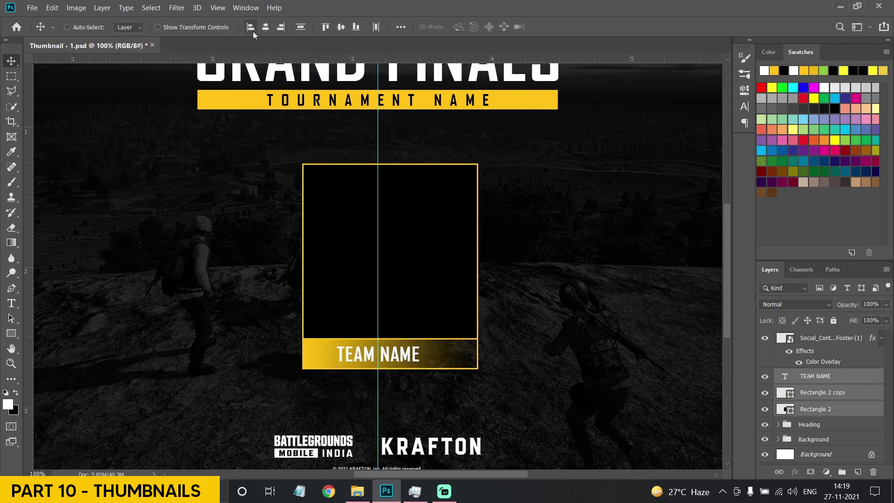
left_click(266, 28)
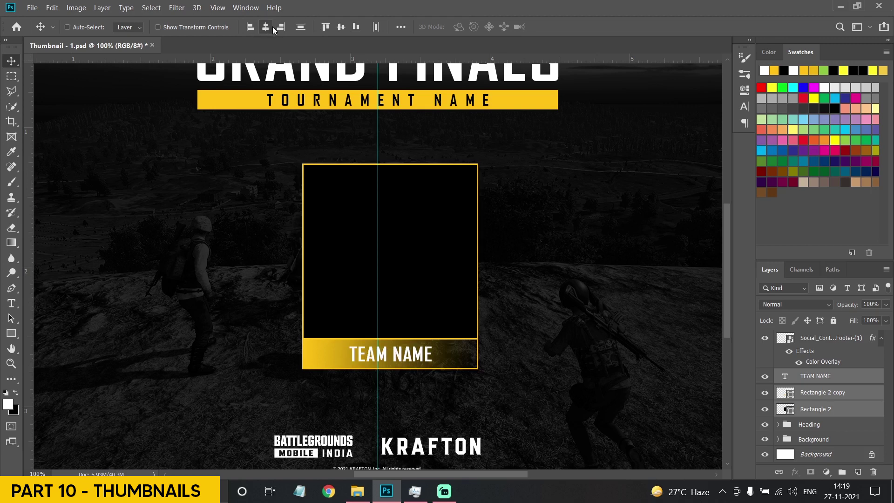
Set the TEAM NAME text to 12.5 pt.
left_click(12, 303)
left_click(412, 355)
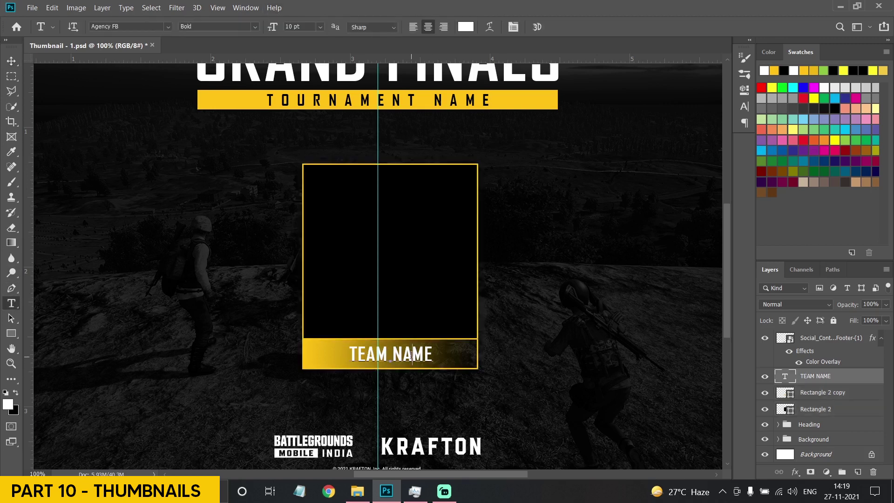
key("ctrl+a")
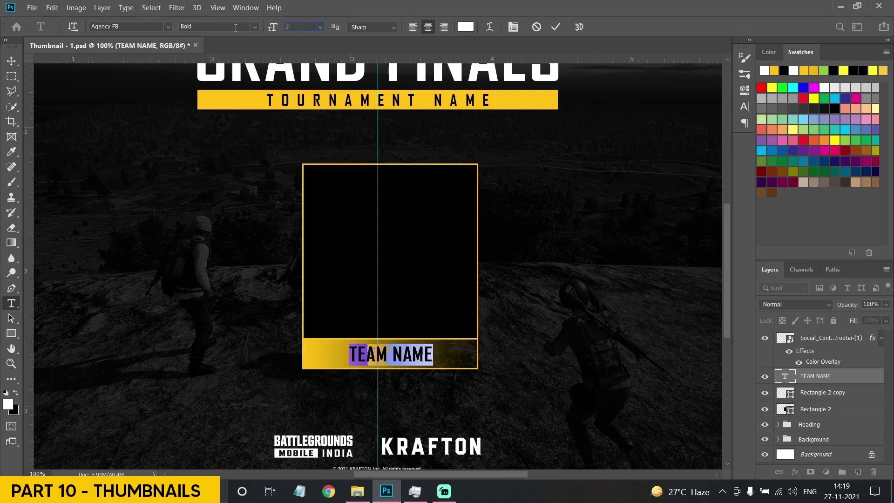
type("12.5")
key("Return")
left_click(10, 63)
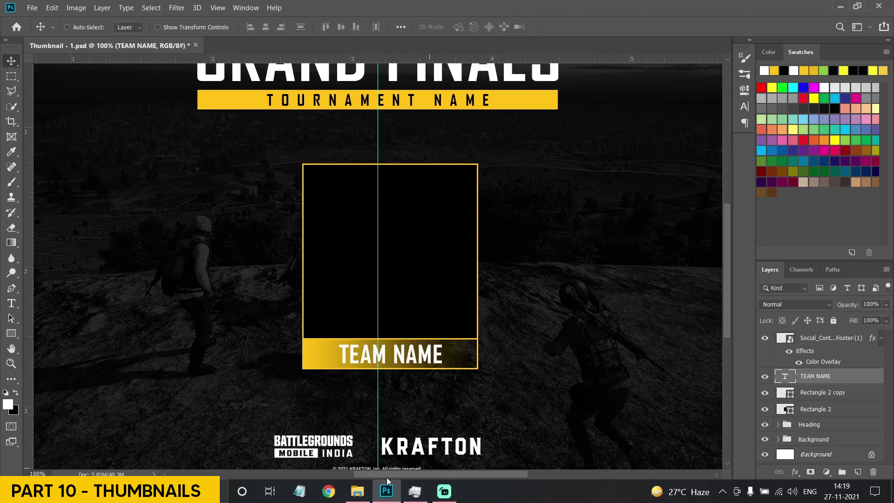
Switch to File Explorer and place the orange team logo image from the Yellow GFX Pack folder into the thumbnail.
left_click(357, 491)
scroll(405, 154, "up", 2)
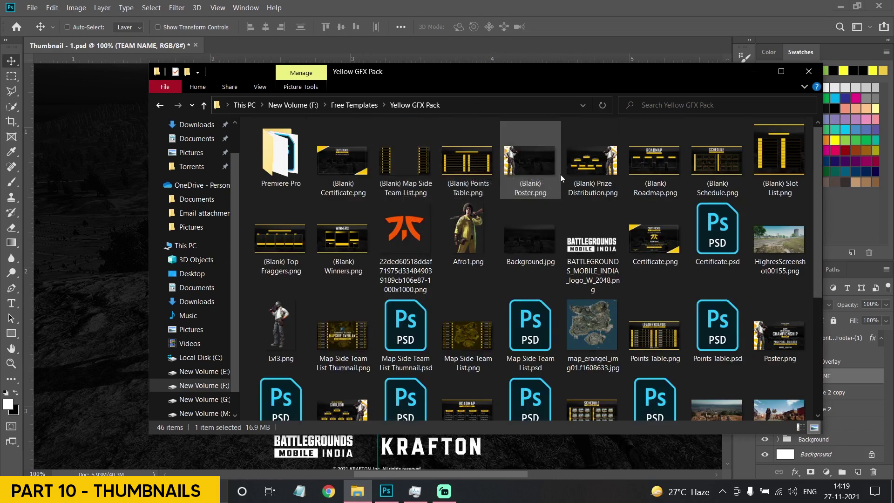
left_click_drag(405, 232, 147, 363)
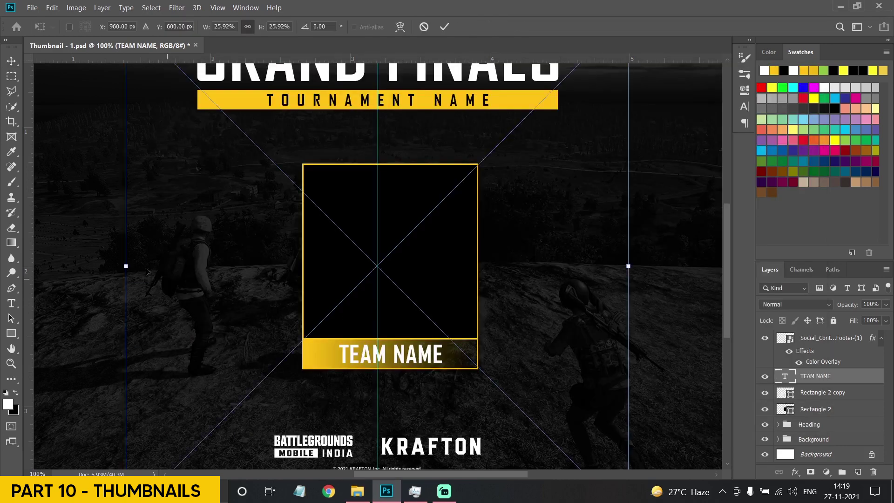
Scale the placed logo to about 8.35% and position it inside the black square.
scroll(340, 128, "up", 3)
left_click_drag(377, 116, 377, 359)
scroll(343, 296, "down", 4)
left_click_drag(377, 220, 407, 176)
left_click_drag(443, 214, 470, 215)
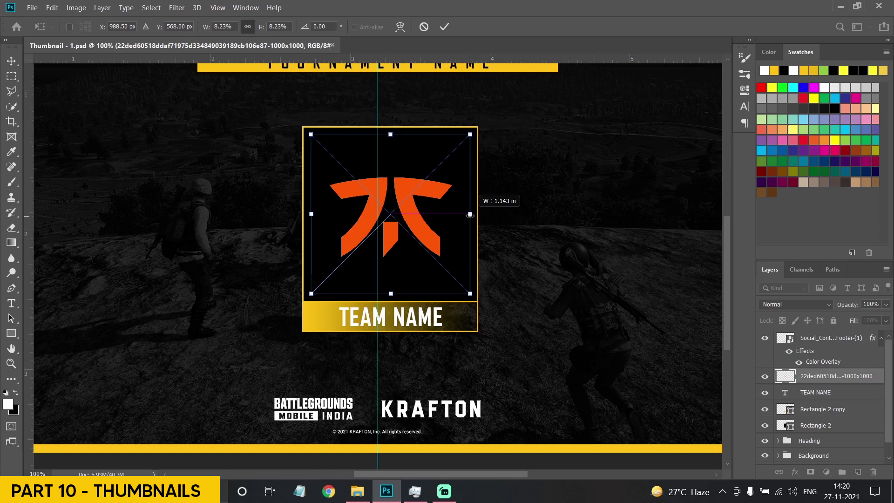
left_click_drag(312, 210, 309, 211)
key("Return")
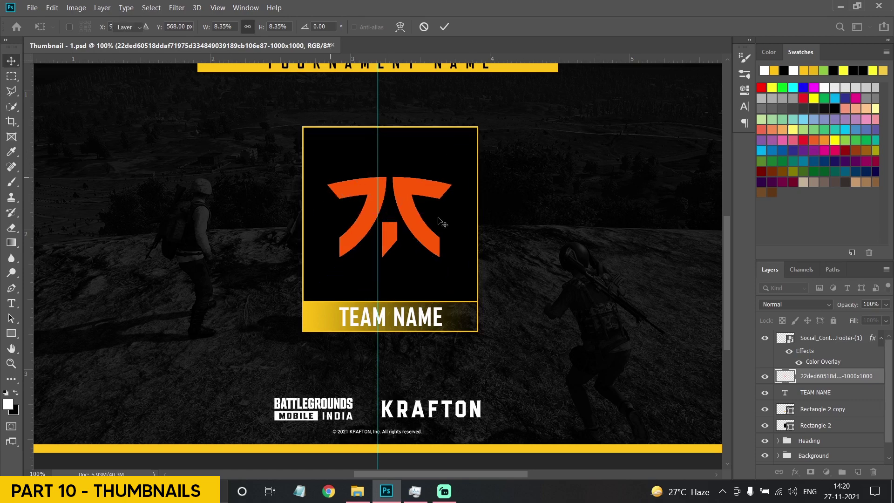
Give the logo layer a Color Overlay in the heading's yellow at 100% opacity.
right_click(838, 376)
left_click(702, 7)
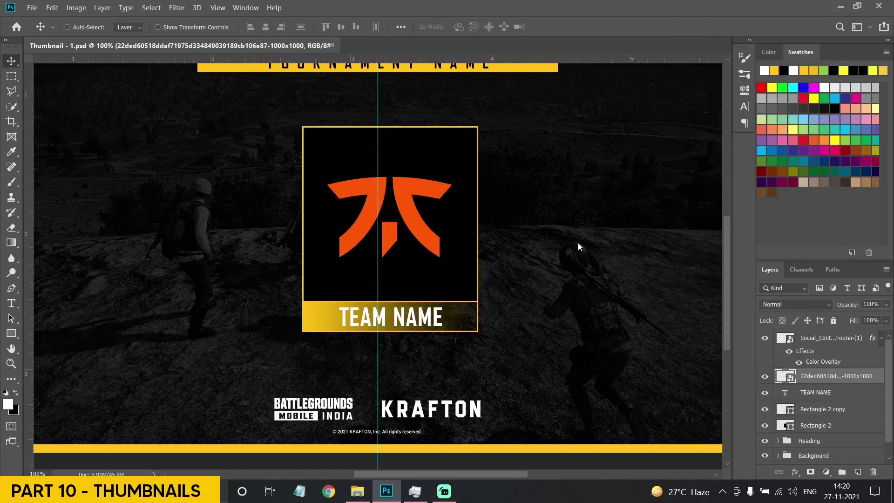
left_click(383, 355)
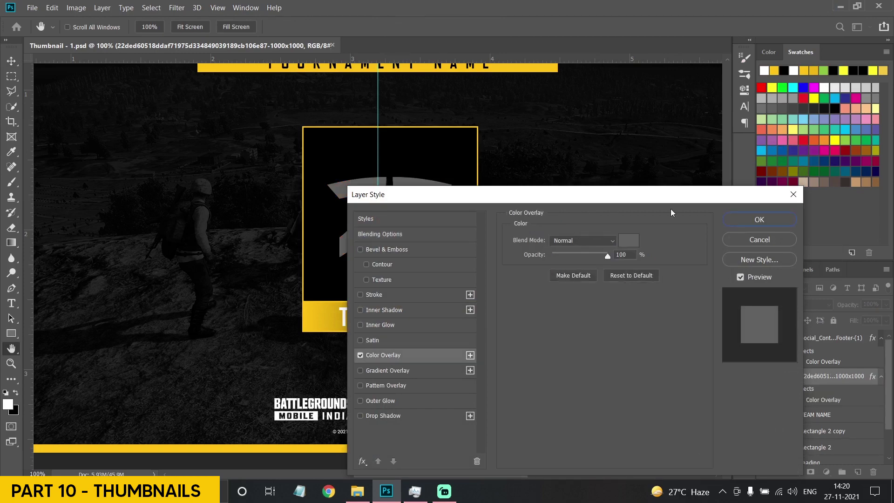
left_click_drag(647, 201, 739, 164)
left_click(720, 202)
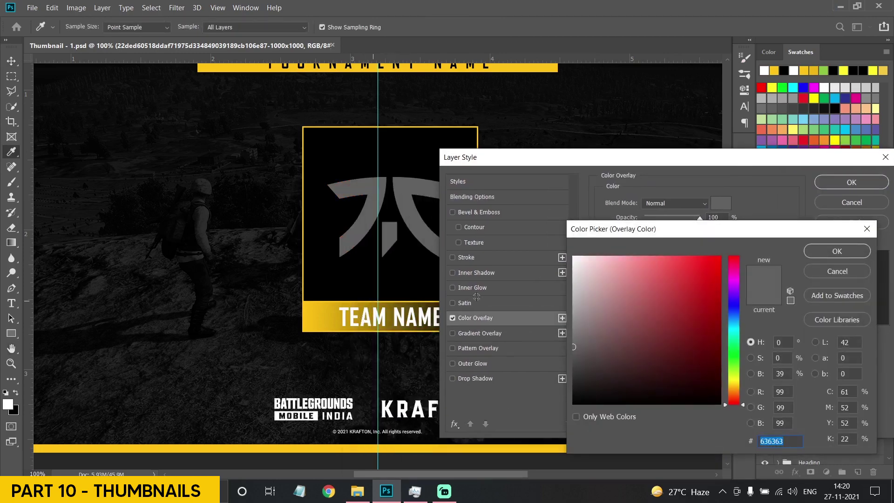
left_click(774, 69)
left_click(837, 251)
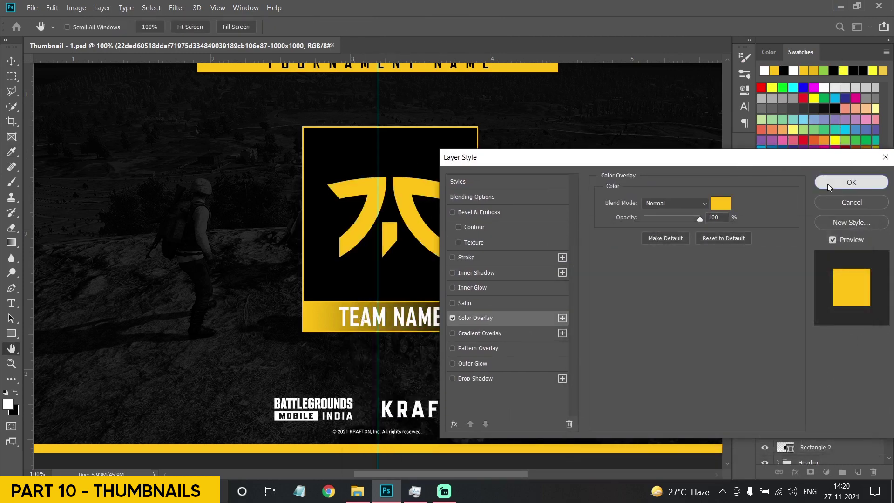
left_click(851, 182)
Group the logo, TEAM NAME text, strip and square layers and name the group "Box 1".
left_click(812, 416, "ctrl")
left_click(809, 433, "ctrl")
left_click(808, 446, "ctrl")
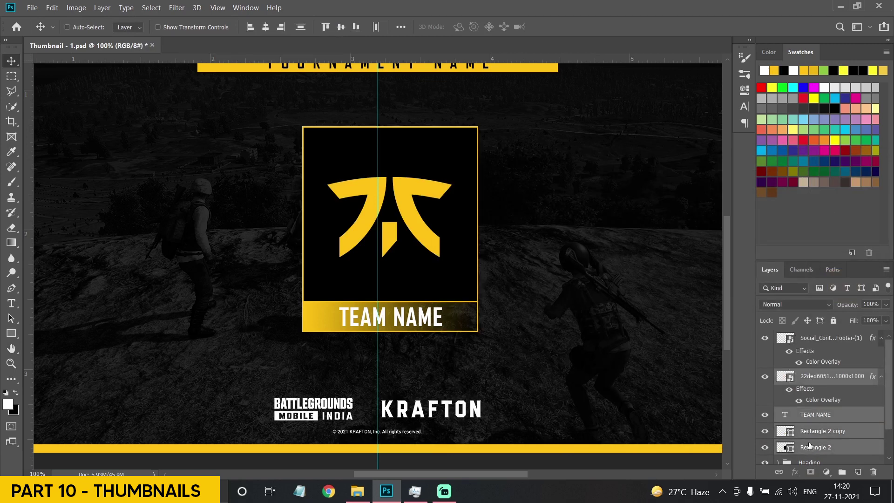
key("ctrl+g")
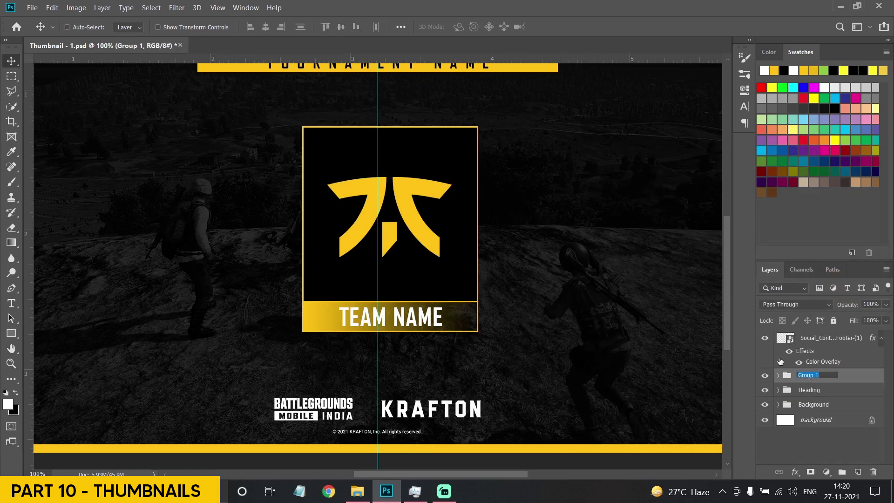
type("Box 1")
key("Return")
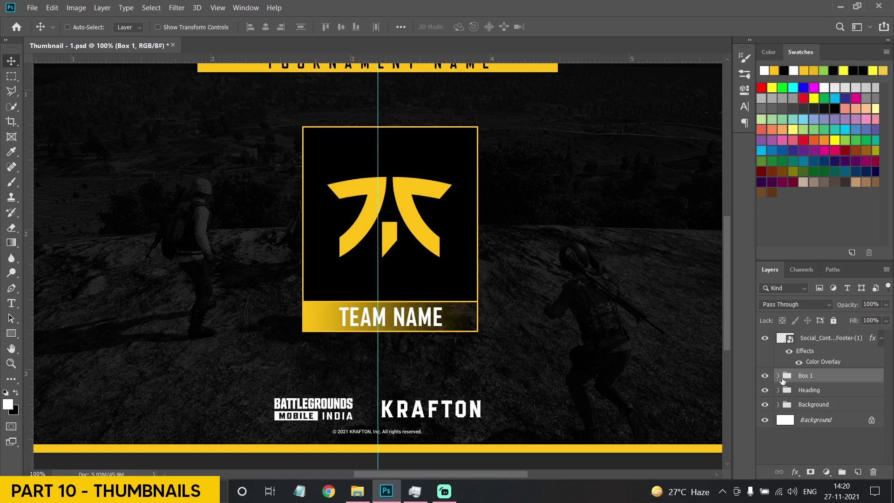
Align the horizontal centres of the logo, text, strip and square inside the Box 1 group.
left_click(810, 339)
left_click(778, 376)
left_click(843, 395)
scroll(840, 403, "down", 3)
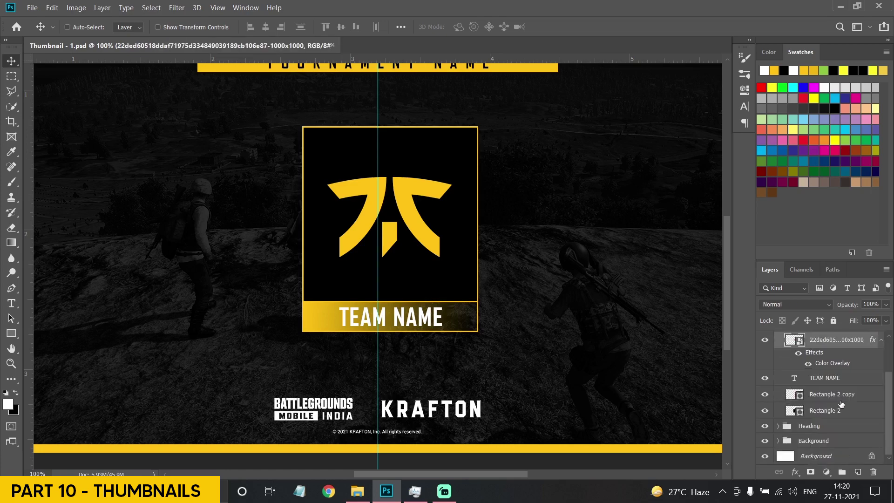
left_click(797, 410, "shift")
left_click(268, 28)
Enlarge the logo to about 9.19% and shift it slightly down within the square.
left_click(812, 339)
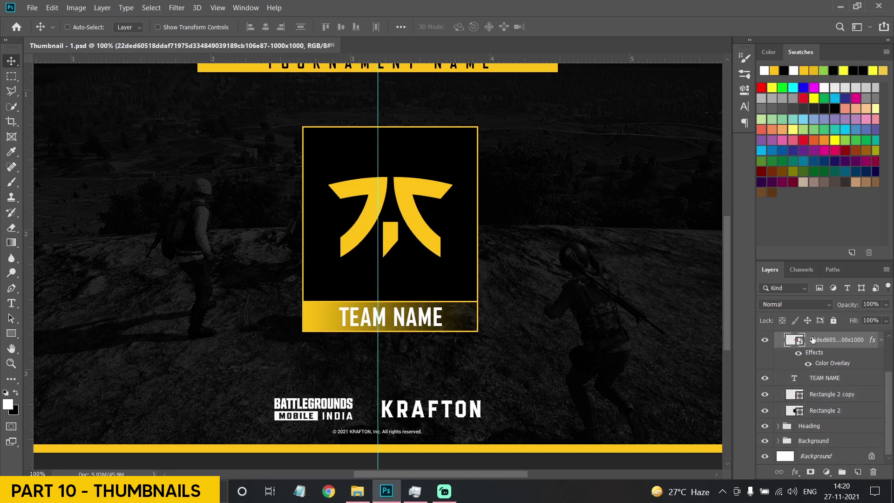
key("ctrl+t")
left_click_drag(397, 130, 397, 110)
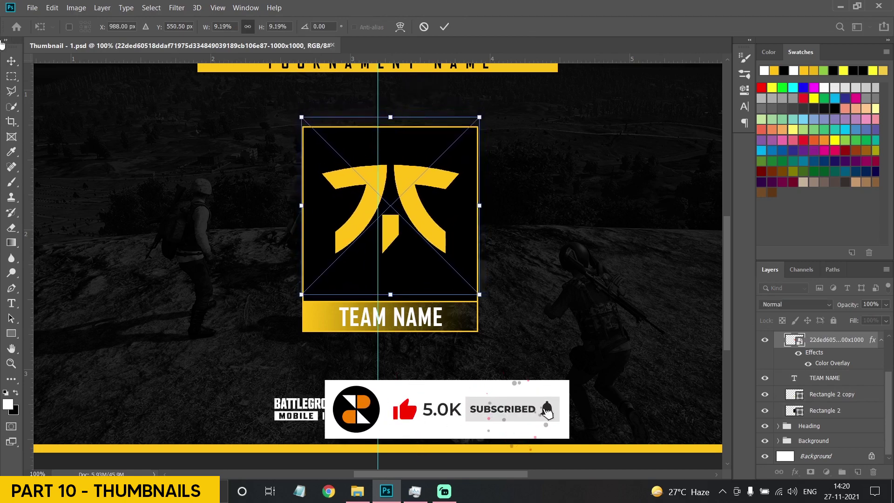
key("Return")
left_click_drag(421, 199, 420, 204)
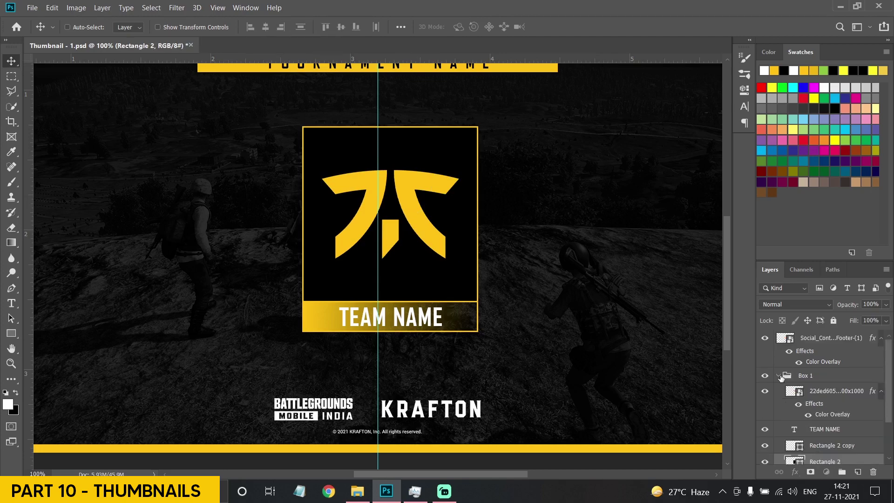
Scale the whole Box 1 group down to about half its size, keeping its upper-left corner in place.
left_click(778, 375)
key("ctrl+minus")
key("ctrl+minus")
key("ctrl+minus")
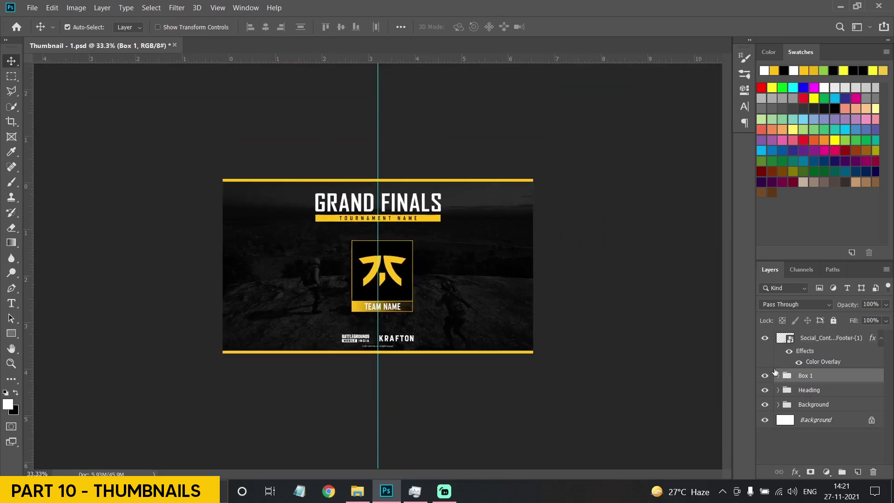
key("ctrl+plus")
key("ctrl+plus")
key("ctrl+t")
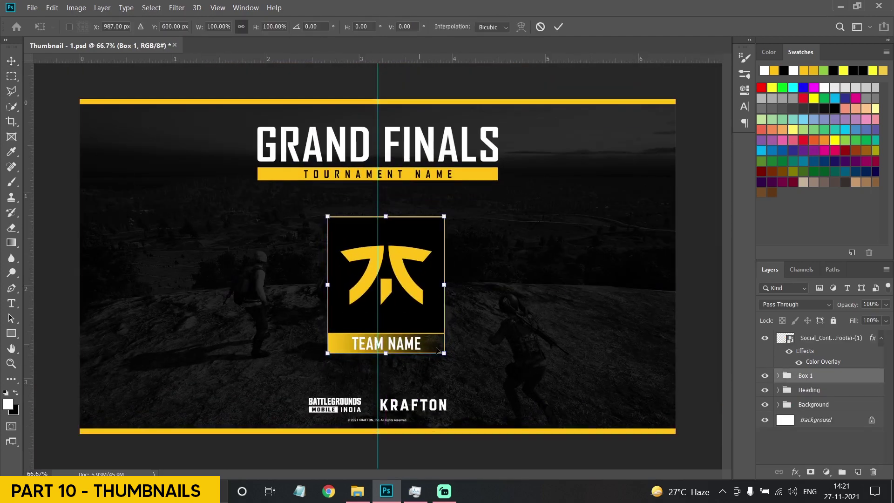
left_click_drag(444, 354, 420, 262)
key("Return")
Try a duplicate of the Box 1 group beside the original and delete the copy.
left_click(802, 390, "shift")
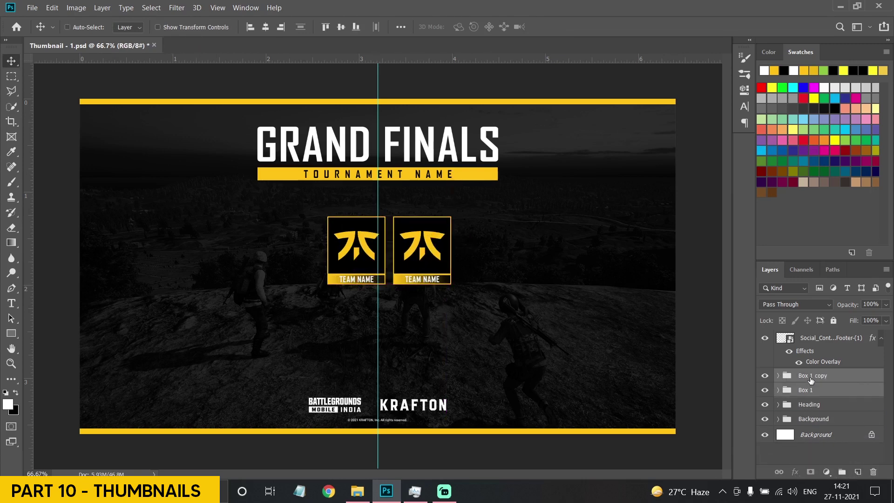
left_click(810, 380)
left_click(873, 472)
left_click(422, 194)
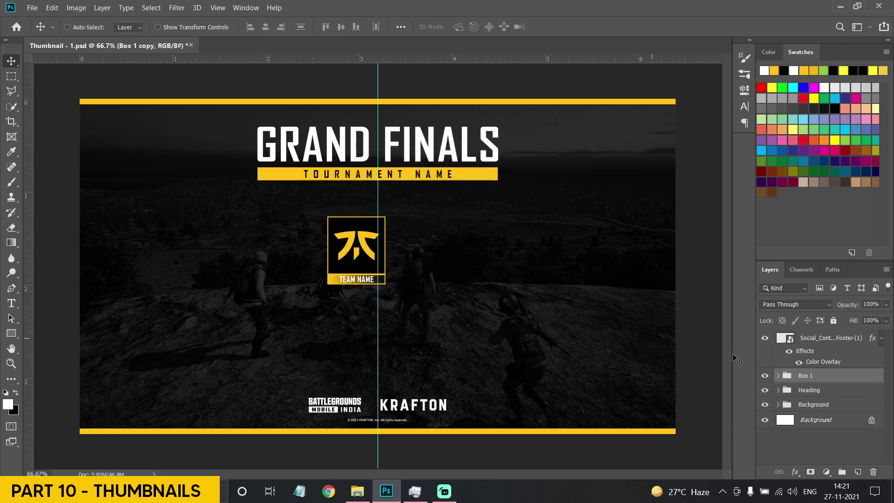
Set the outline width of both rectangles in the Box 1 group to 2 px.
left_click(777, 376)
scroll(833, 408, "down", 2)
left_click(826, 397)
left_click(822, 411, "shift")
left_click(11, 346)
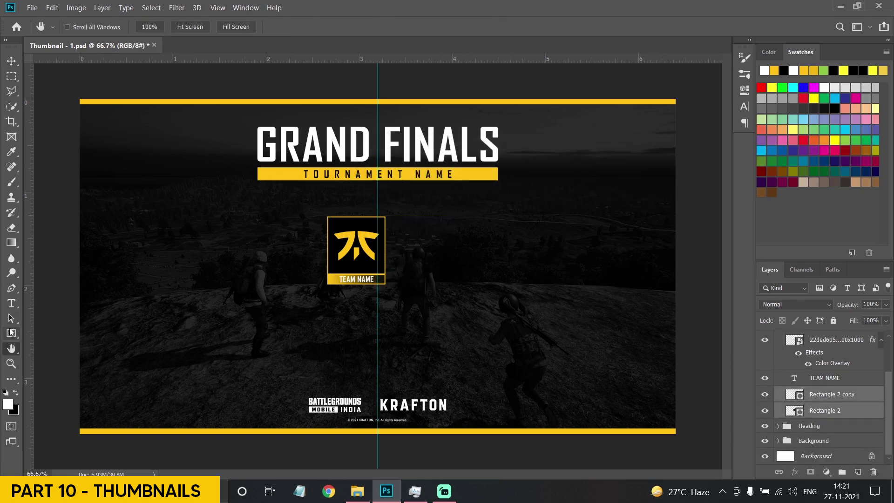
left_click(11, 332)
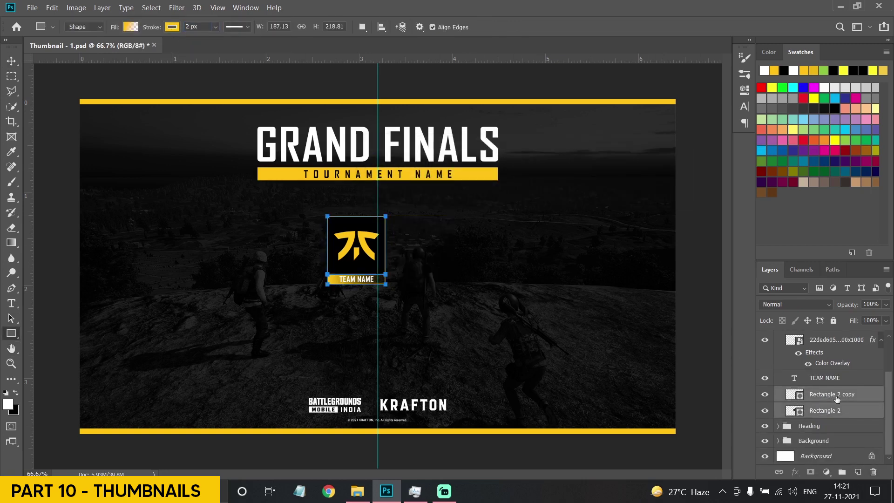
scroll(836, 397, "up", 2)
left_click(778, 376)
Nudge the team-name strip slightly up so its border meets the lower edge of the logo square.
key("ctrl+plus")
key("ctrl+plus")
key("ctrl+plus")
key("ctrl+plus")
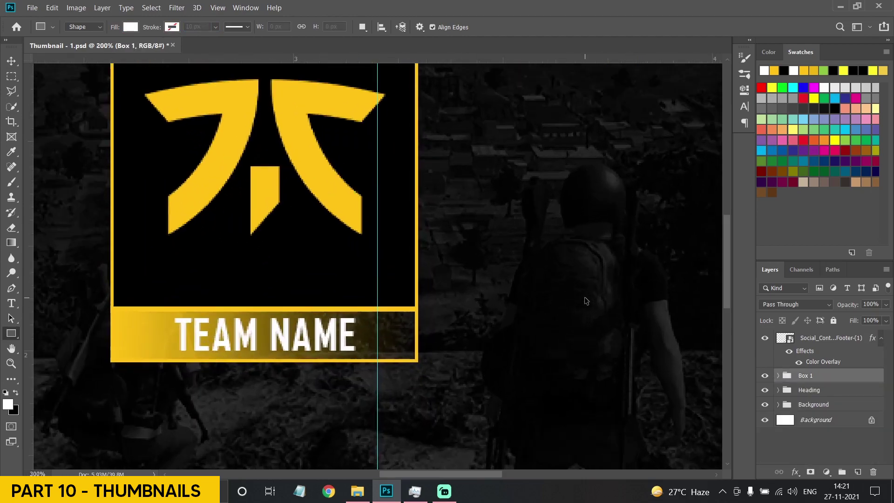
left_click(778, 375)
left_click(831, 445)
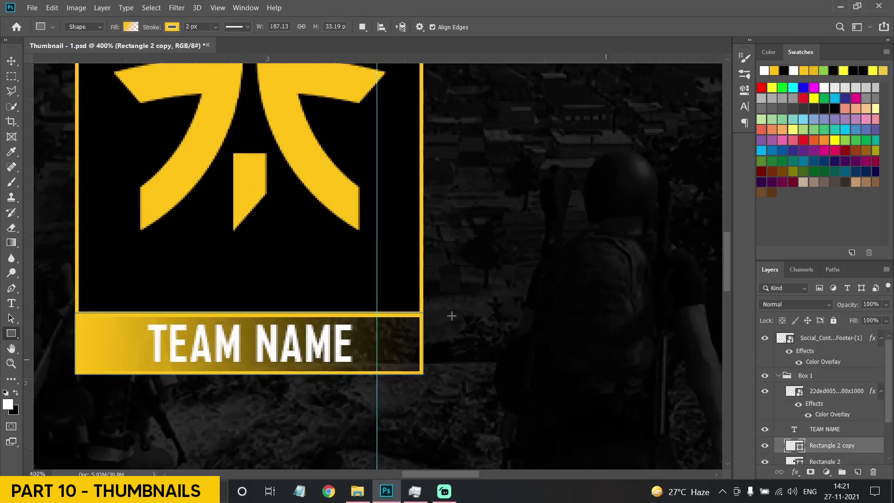
left_click(8, 61)
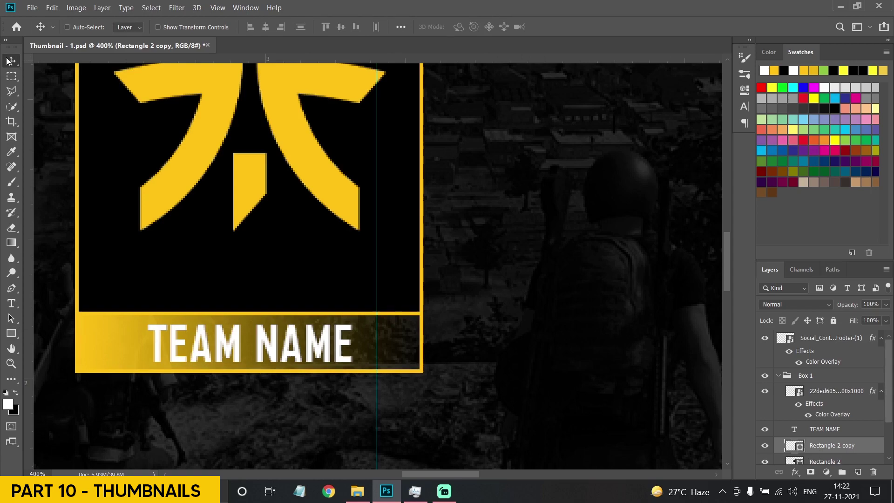
key("ctrl+minus")
key("ctrl+minus")
key("ctrl+minus")
key("ctrl+minus")
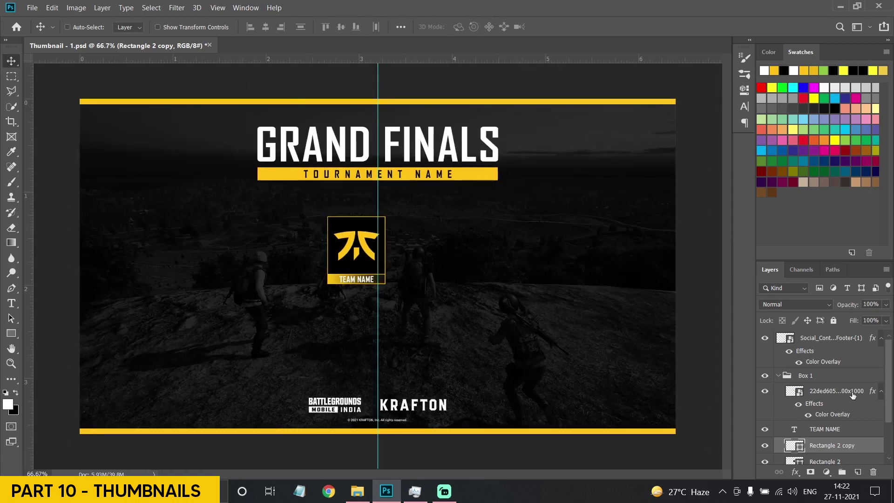
Duplicate the Box 1 group four times and line the copies up in a horizontal row with equal gaps.
left_click(778, 376)
left_click(805, 375)
key("ctrl+j")
left_click_drag(366, 248, 628, 249)
key("ctrl+j")
key("ctrl+j")
key("ctrl+j")
Select all five box groups and move the row together to the left side of the canvas.
left_click(813, 436, "shift")
left_click_drag(442, 234, 334, 228)
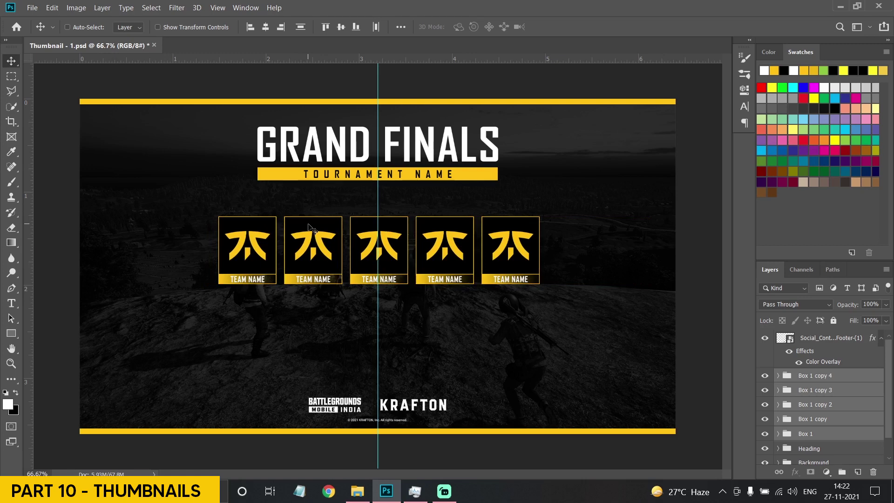
left_click_drag(399, 263, 278, 254)
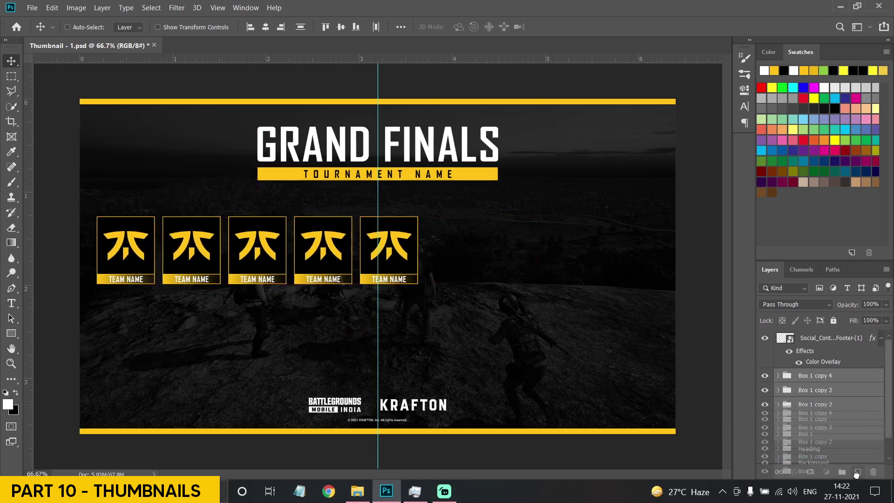
Try duplicating the whole row of five boxes and delete the copies.
left_click_drag(281, 259, 591, 259)
mouse_move(466, 253)
left_mouse_down()
mouse_move(443, 255)
mouse_move(480, 246)
left_mouse_up()
left_click(816, 379)
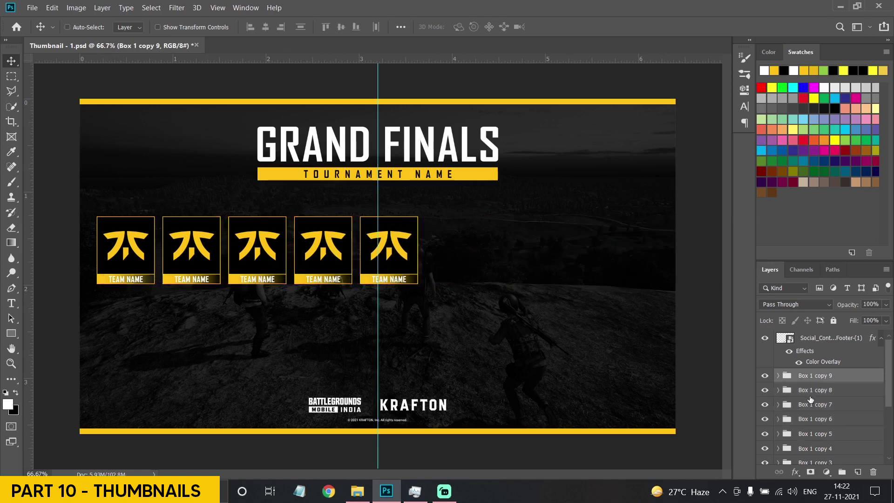
left_click(816, 433, "shift")
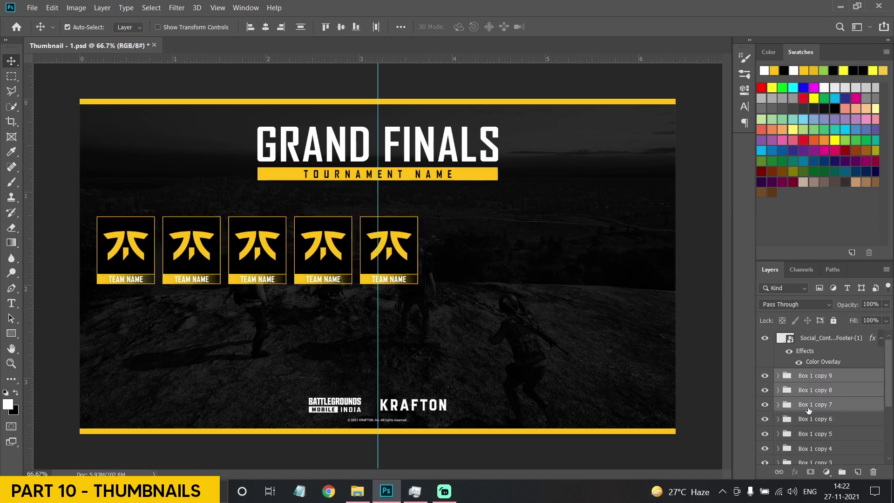
left_click(874, 472)
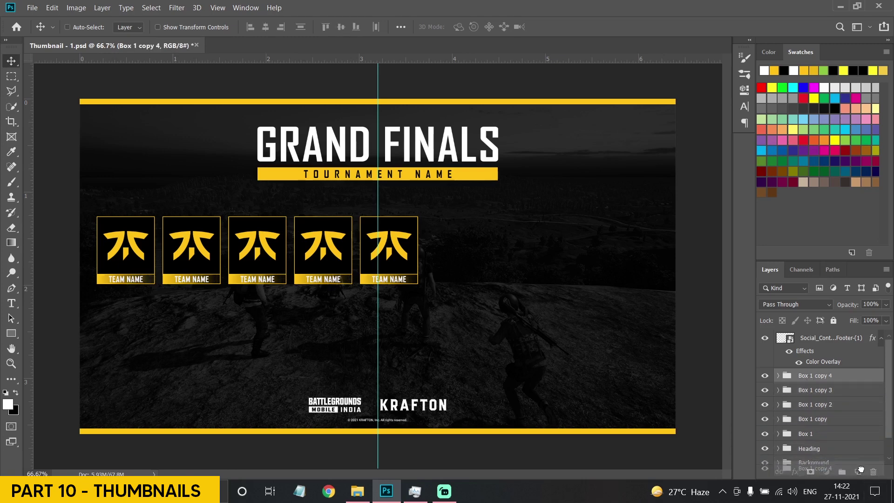
Add two more box copies at the right end of the row and distribute all seven boxes evenly horizontally.
left_click_drag(368, 253, 436, 256)
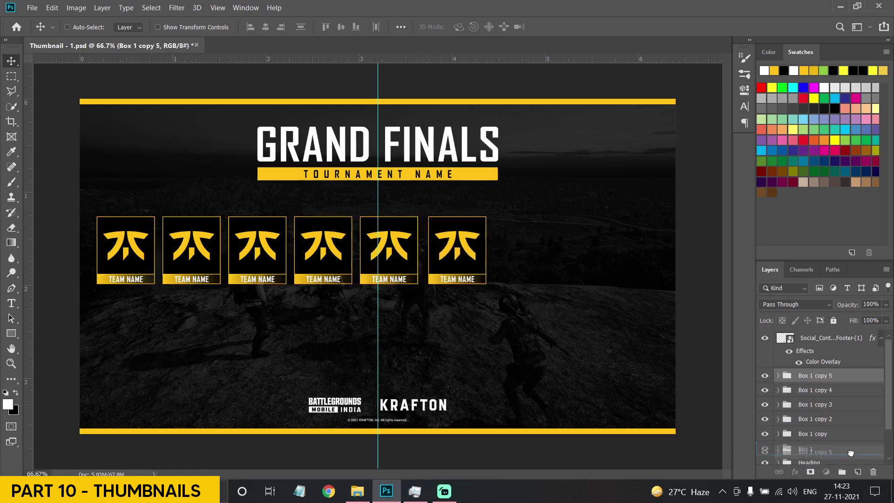
left_click_drag(492, 238, 558, 239)
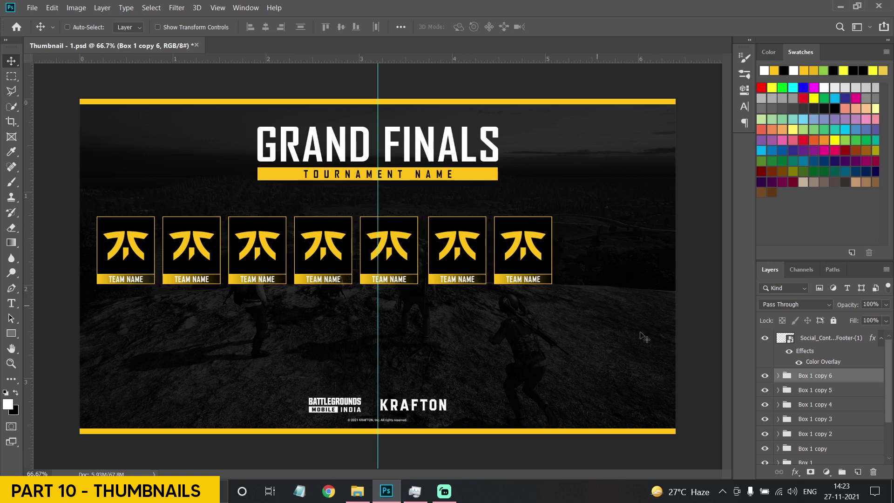
scroll(809, 455, "down", 3)
left_click(804, 412, "shift")
left_click(376, 27)
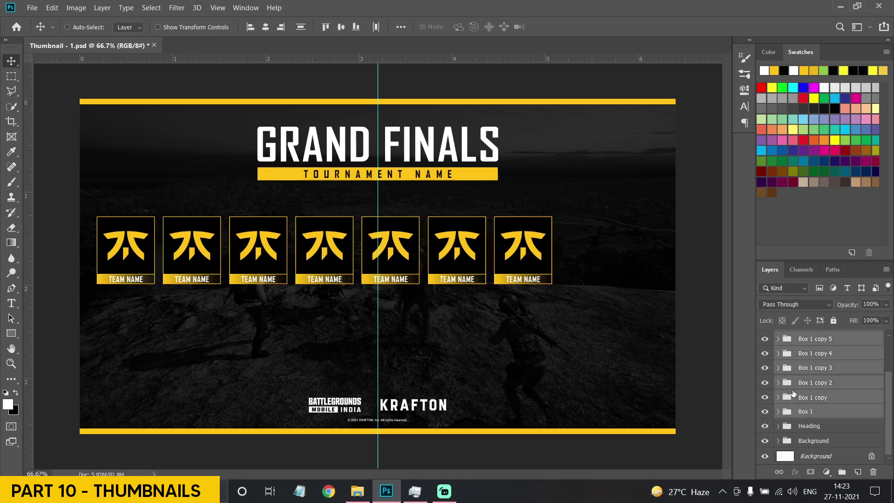
Group the seven boxes as 1 and place a duplicate named 2 below it as the second row.
key("ctrl+g")
left_click_drag(841, 378, 858, 471)
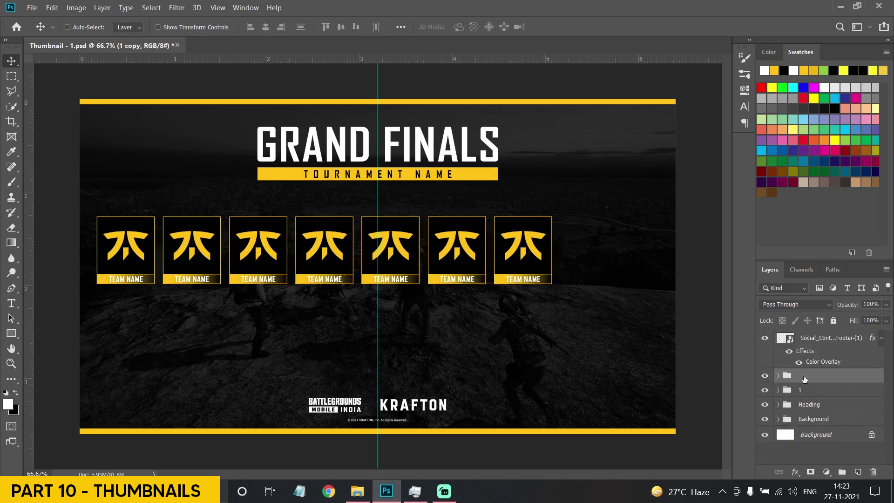
double_click(803, 376)
type("2")
left_click(840, 377)
left_click_drag(338, 247, 347, 324)
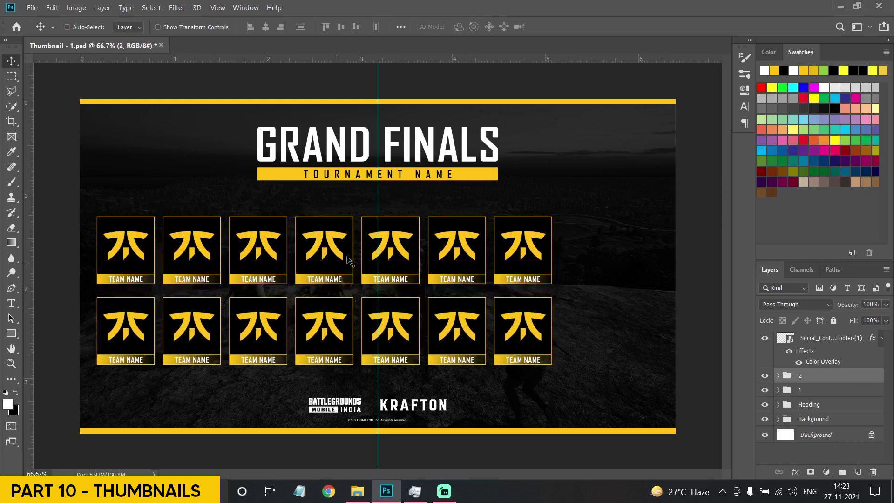
Duplicate group 2 downward as a third row and rename the copy 3.
left_click_drag(340, 344, 340, 422)
double_click(802, 378)
type("3")
left_click(841, 379)
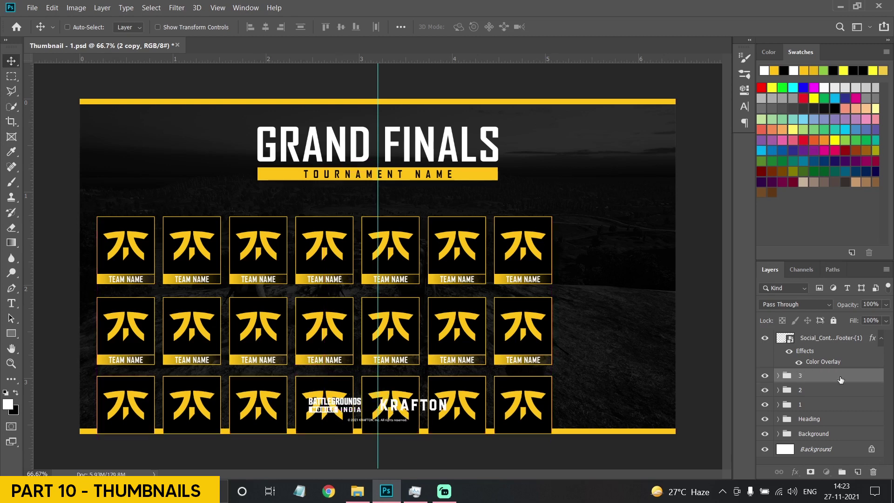
Delete the rightmost box group, Box 1 copy 6, from group 3.
left_click(778, 376)
left_click(810, 393)
left_click(811, 406, "shift")
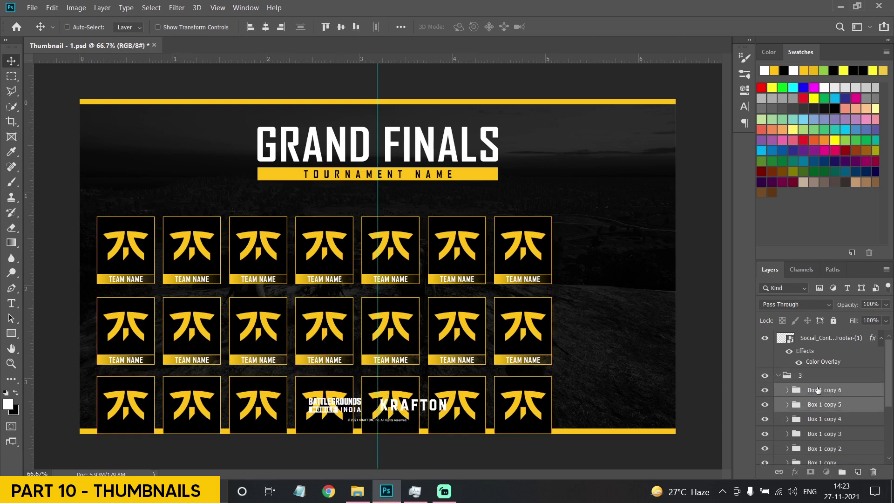
left_click(819, 389)
key("Delete")
left_click(398, 191)
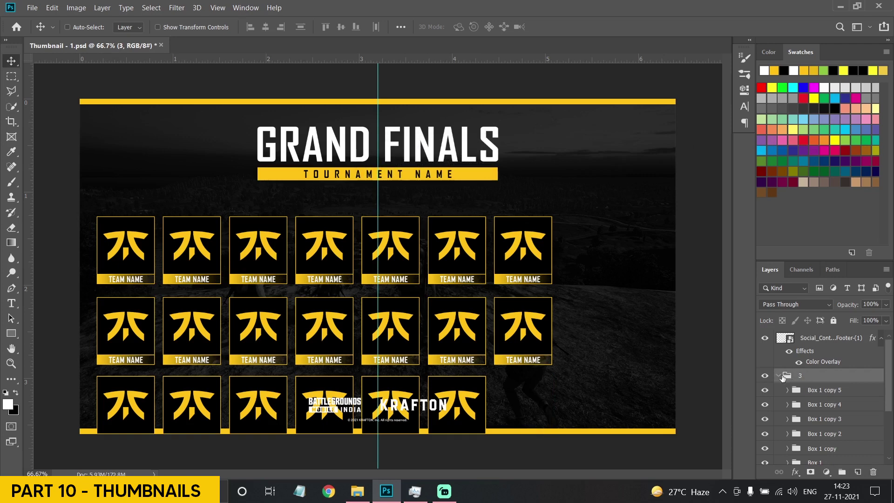
left_click(777, 375)
Align the horizontal centres of the three rows with each other and with the canvas Background layer.
left_click(792, 403, "shift")
left_click(269, 27)
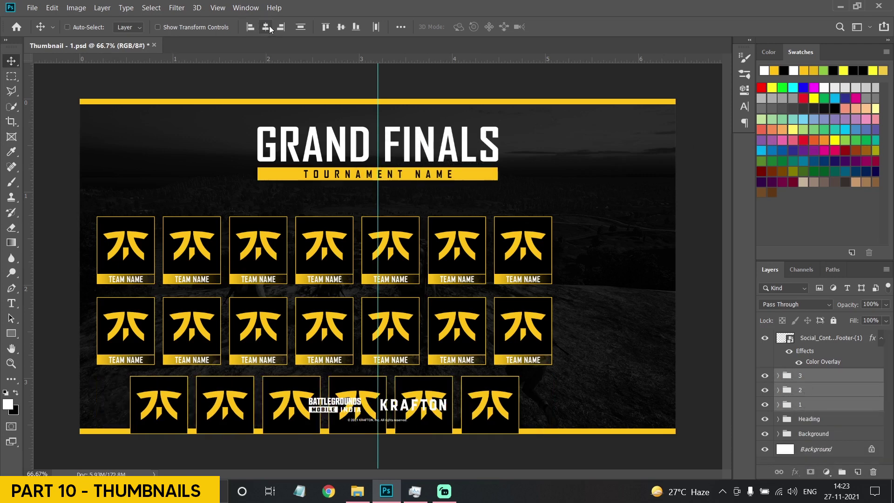
left_click(816, 449, "ctrl")
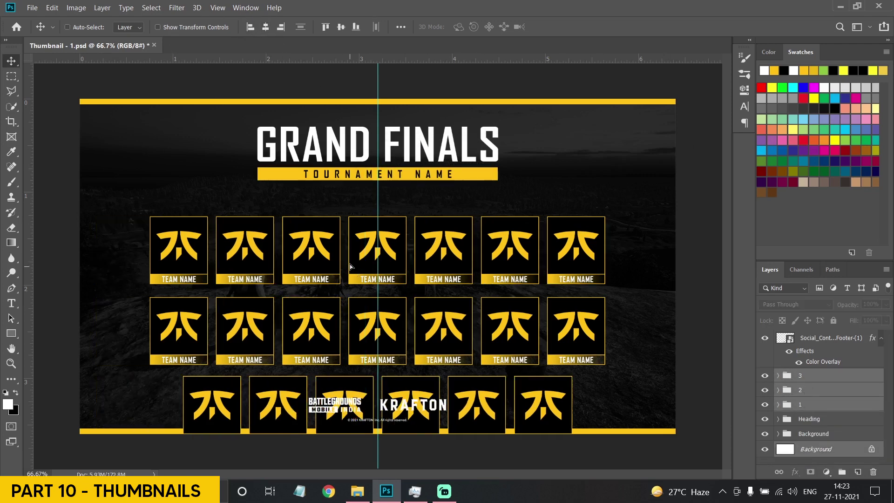
left_click_drag(350, 264, 350, 227)
left_click(454, 192)
Move the three rows up together, scale them to about 92.26% and fit them between the heading and the footer logos.
left_click(810, 378)
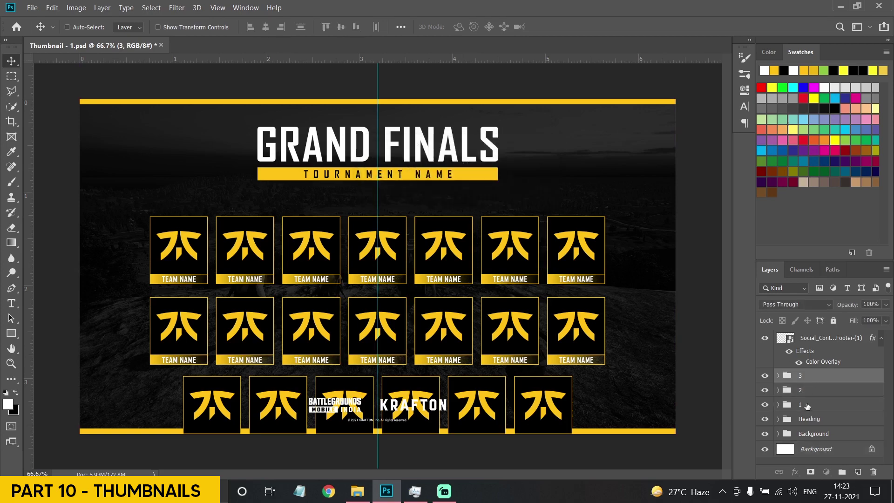
left_click(805, 405, "shift")
left_click_drag(484, 360, 483, 305)
key("ctrl+t")
left_click_drag(377, 160, 373, 178)
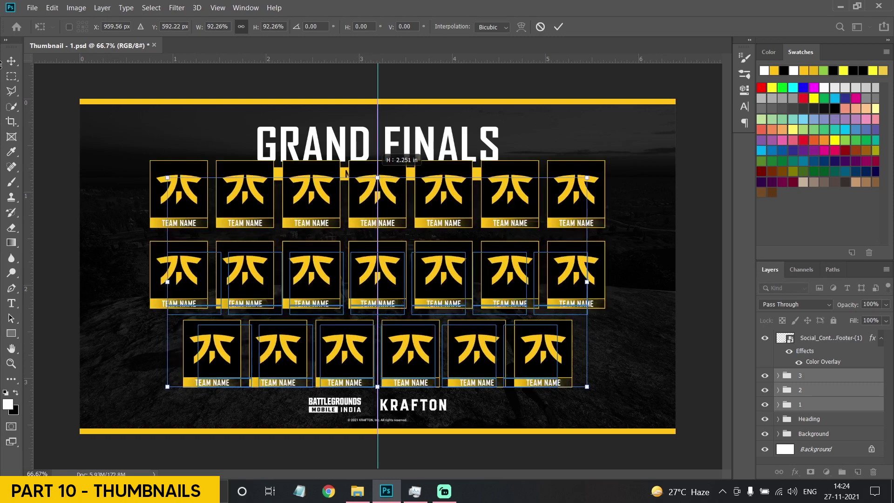
key("Return")
left_click_drag(398, 231, 398, 234)
Scale the Heading group down and move it slightly up, keeping it centred above the team rows.
left_click(808, 419)
key("ctrl+t")
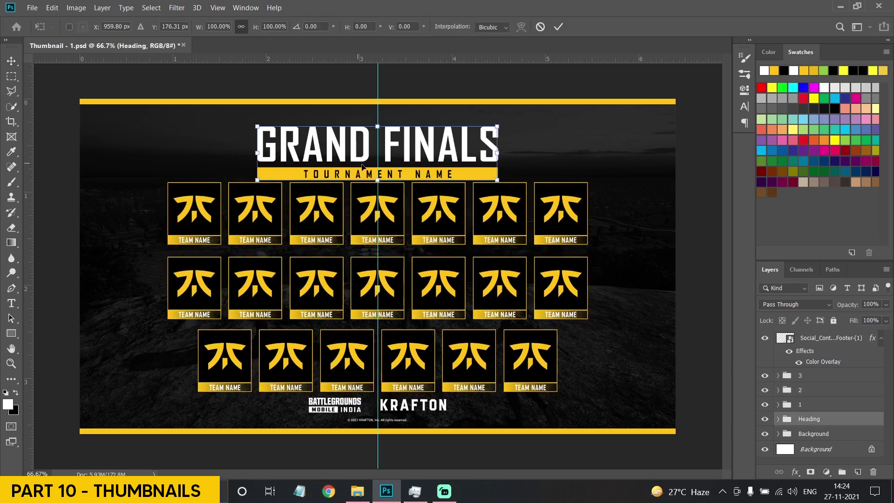
left_click_drag(378, 179, 419, 155)
left_click(11, 61)
Scale the footer logo layer down below the third row and nudge it up slightly.
left_click(830, 338)
key("ctrl+t")
left_click_drag(378, 392, 385, 396)
key("Return")
key("Up")
key("Up")
key("Up")
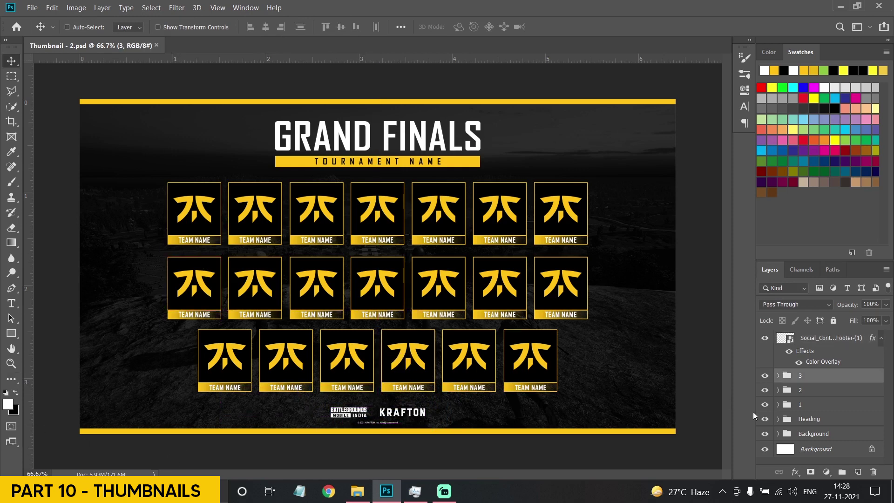
Delete the row groups 1, 2 and 3 from Thumbnail - 2.psd and hide the footer logo layer.
left_click(801, 392, "shift")
left_click(801, 405, "shift")
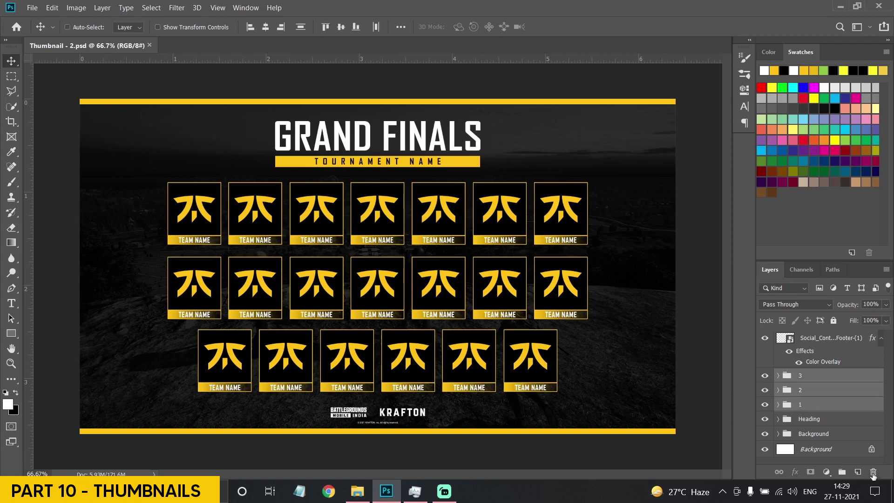
key("Delete")
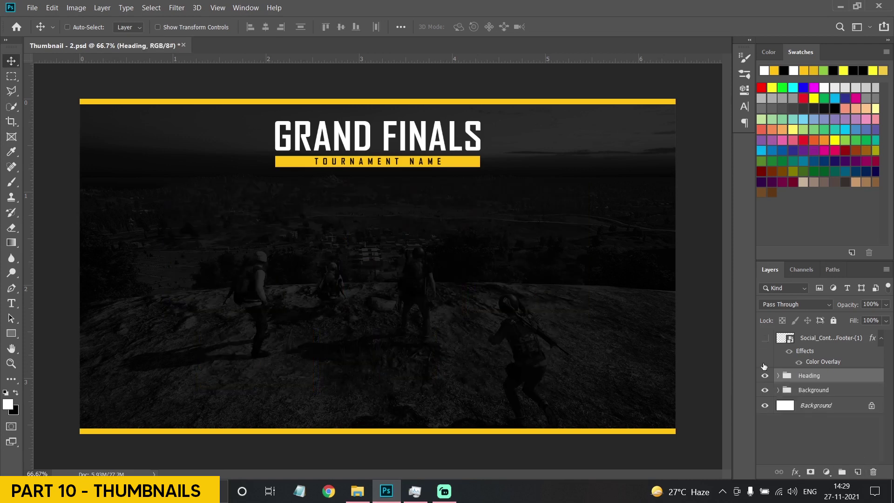
Hide the Heading group and both yellow colour fill bars inside the Background group.
left_click(764, 376)
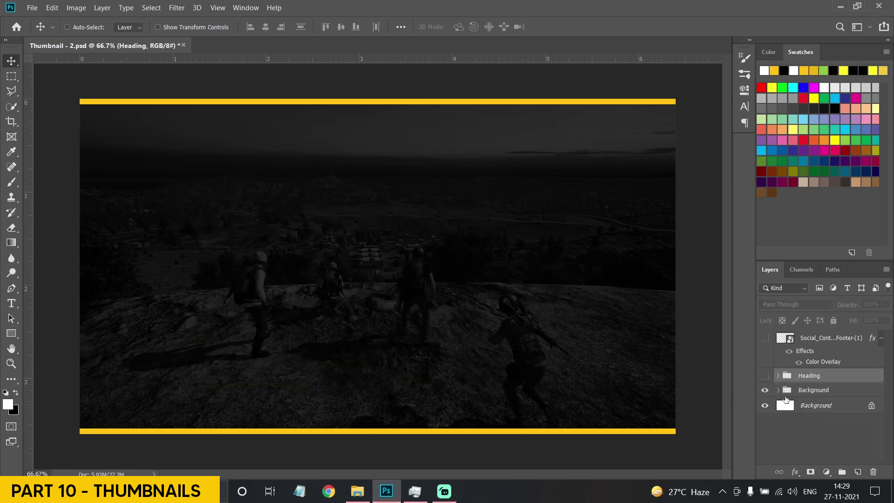
left_click(777, 391)
left_click_drag(764, 422, 770, 396)
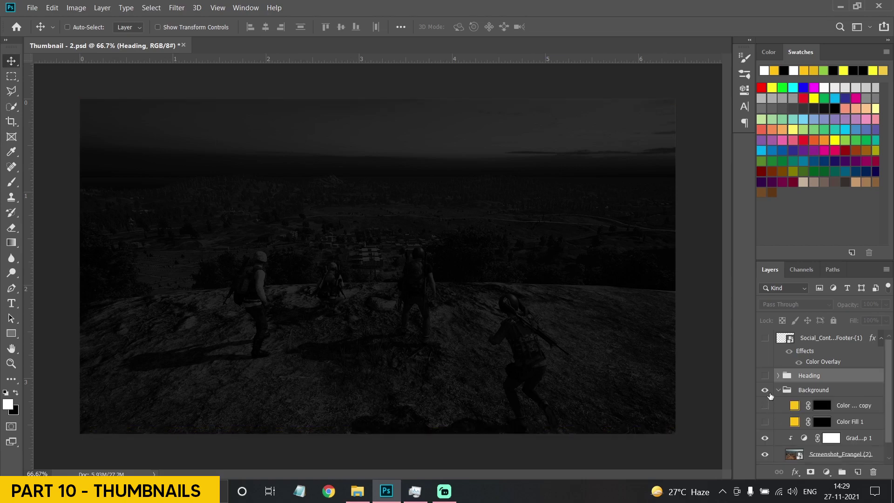
left_click(778, 390)
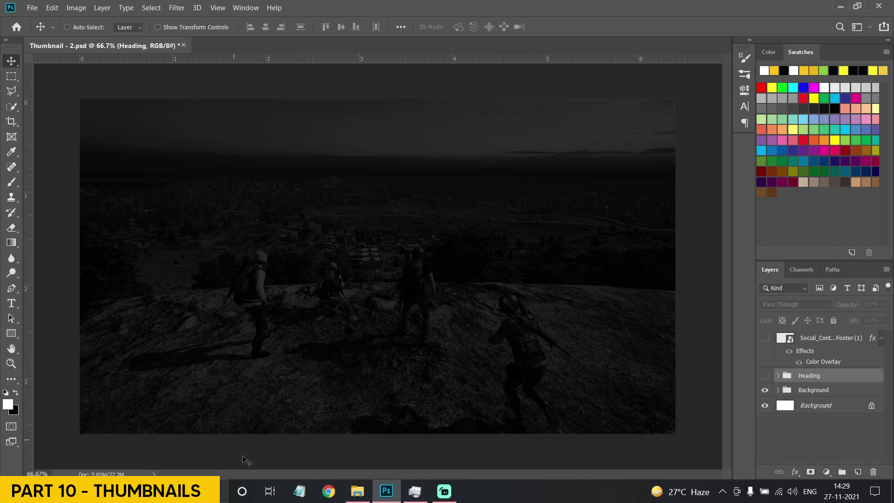
Place the Afro1 character image in the thumbnail and move it to the left side of the canvas.
left_click(357, 491)
left_click_drag(468, 232, 322, 195)
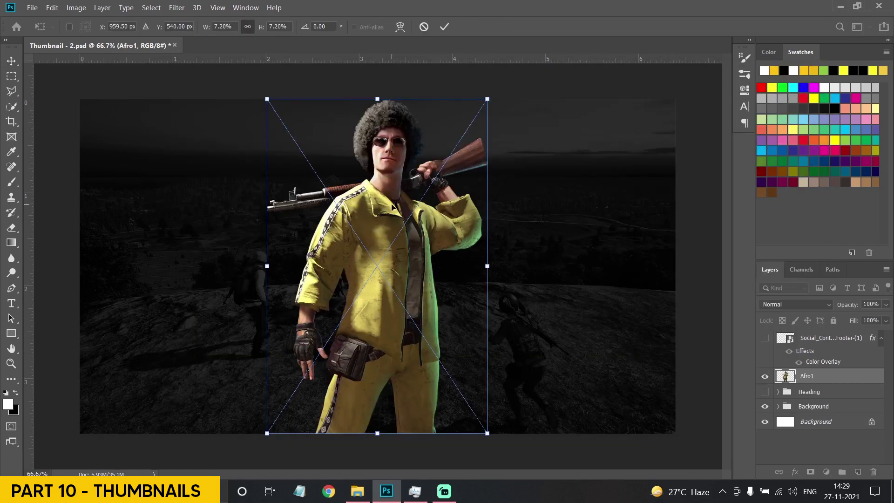
left_click_drag(395, 213, 205, 217)
left_click(11, 60)
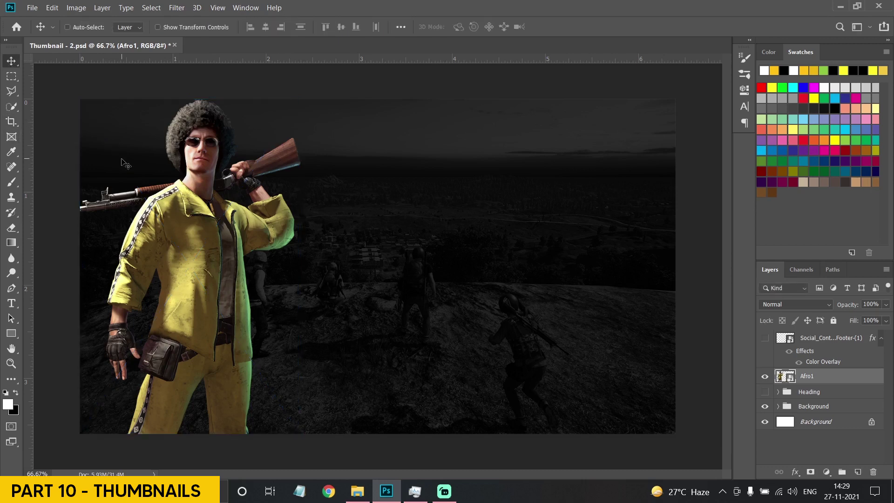
Draw a closed, roughly triangular path with the Pen tool around the canvas's left side, stacked beneath the Afro1 character.
key("p")
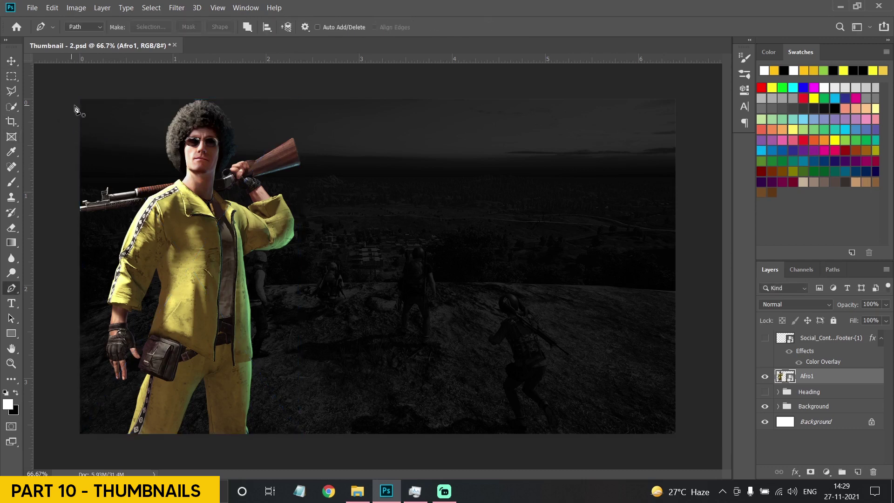
key("alt+bracketleft")
left_click(74, 93)
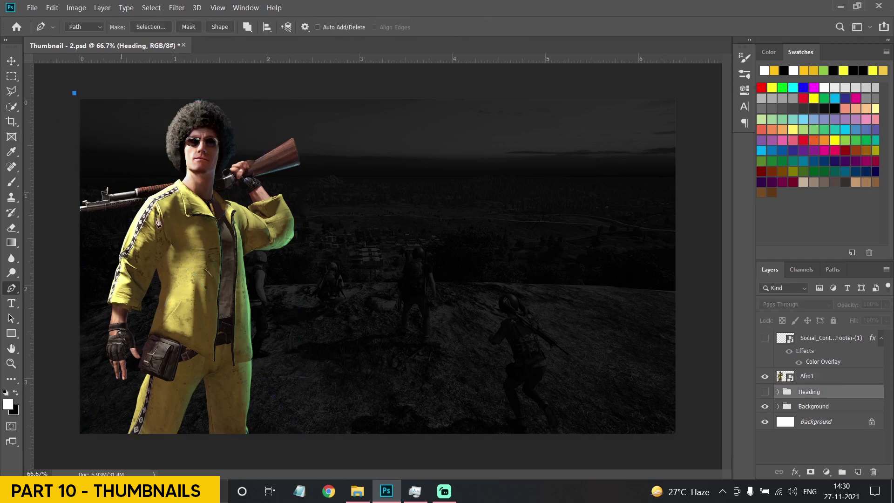
left_click(264, 371)
left_click(407, 444)
key("ctrl+z")
left_click(57, 447)
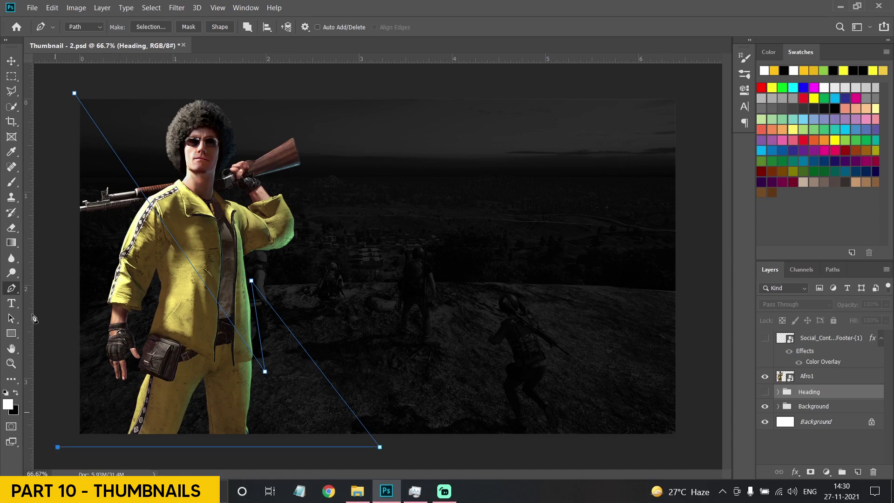
left_click(74, 94)
Fill the path with a solid colour layer in yellow ffc300 and select that layer beneath the character.
left_click(826, 472)
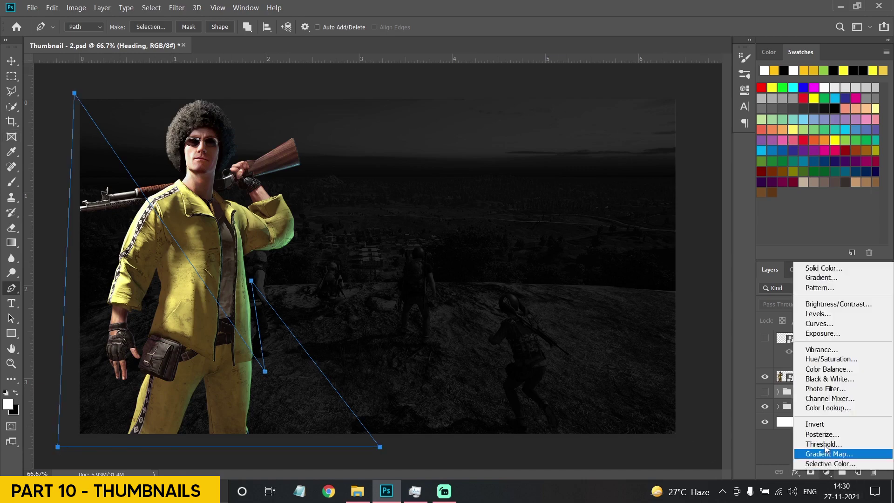
left_click(812, 267)
left_click(773, 70)
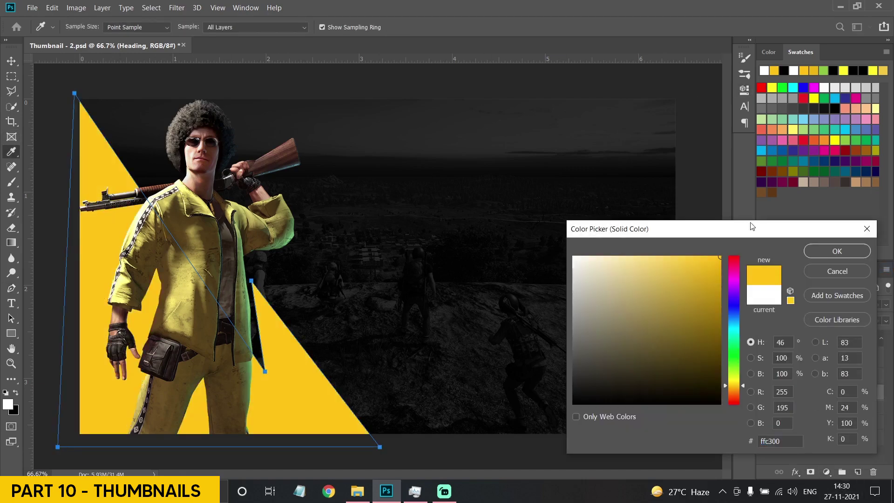
left_click(833, 251)
left_click(818, 374)
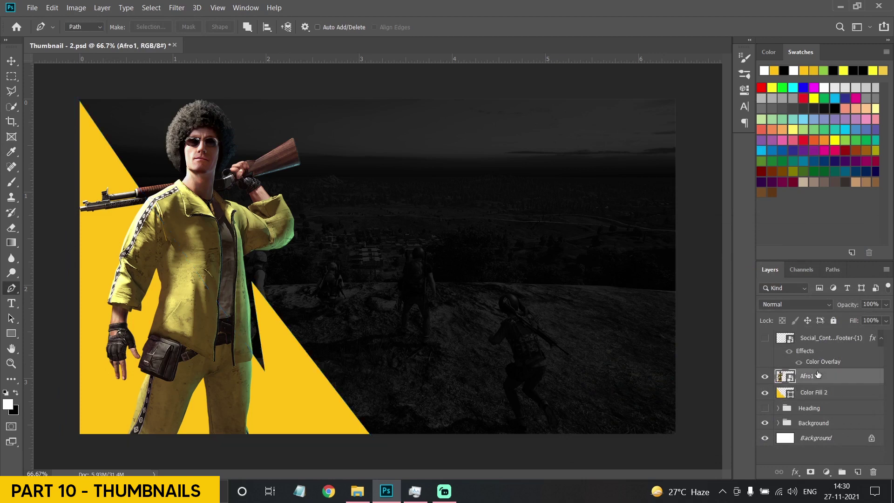
left_click(815, 392)
key("v")
mouse_move(149, 212)
left_mouse_down()
mouse_move(124, 210)
mouse_move(153, 212)
mouse_move(145, 212)
left_mouse_up()
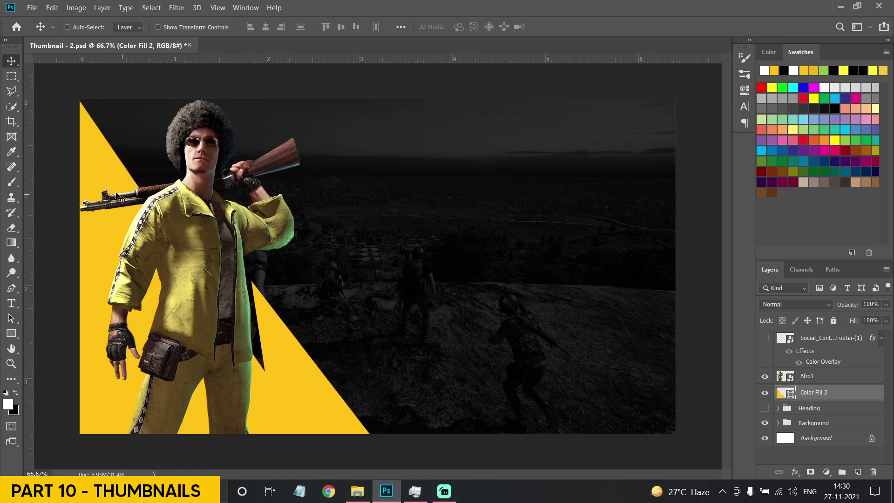
Place HighresScreenshot00155 above the yellow shape, enlarge it and shift it to cover the whole canvas.
left_click(357, 491)
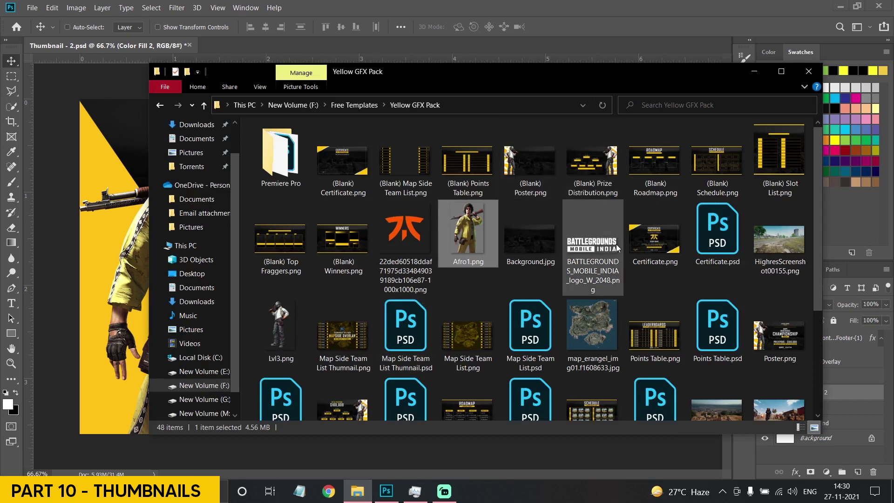
left_click_drag(776, 246, 99, 394)
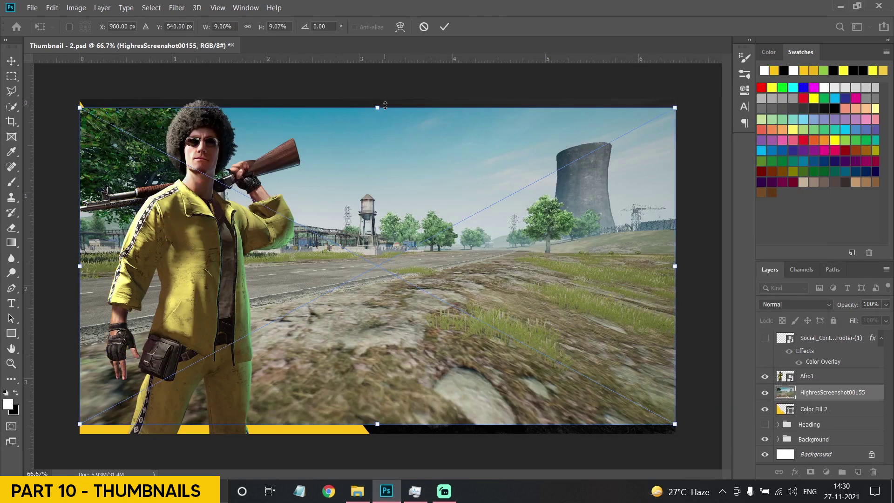
left_click_drag(385, 106, 387, 87)
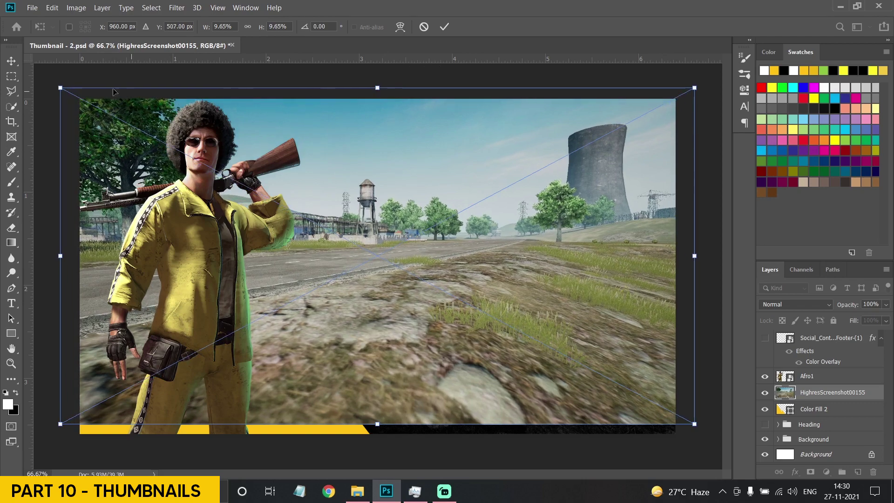
left_click(12, 61)
left_click_drag(251, 167, 261, 176)
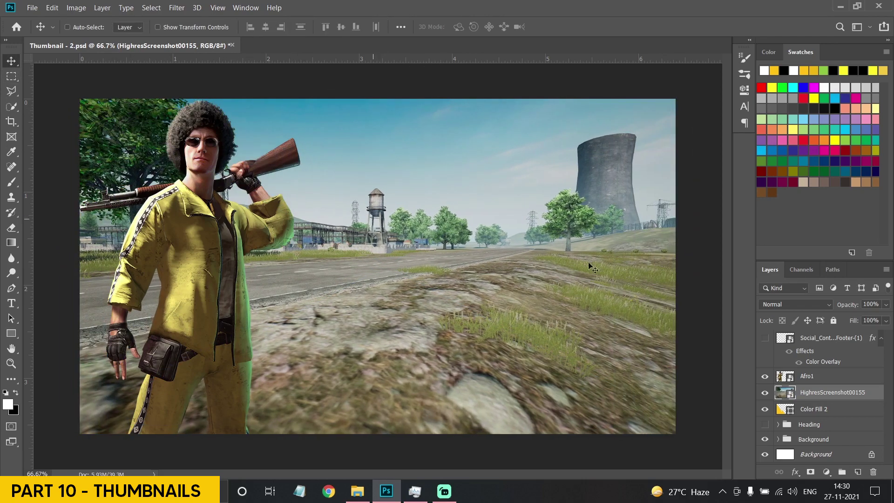
Clip the HighresScreenshot00155 layer to the yellow shape and set its blend mode to Soft Light.
right_click(823, 403)
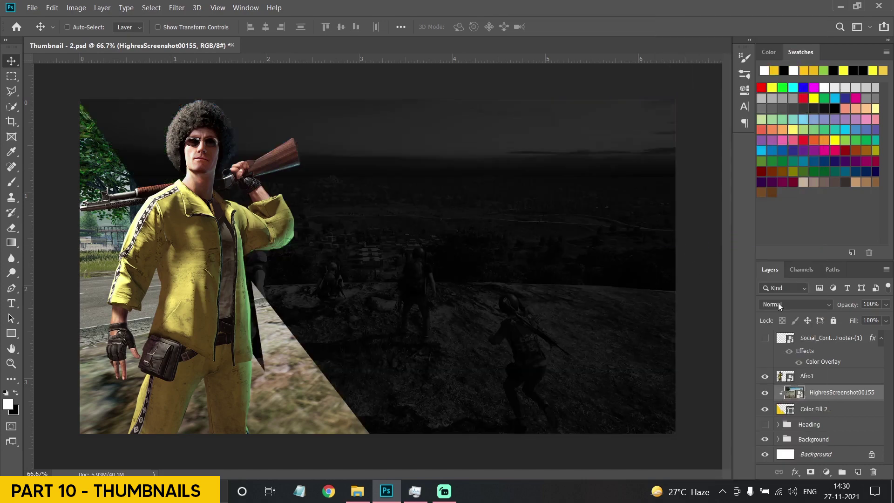
left_click(778, 303)
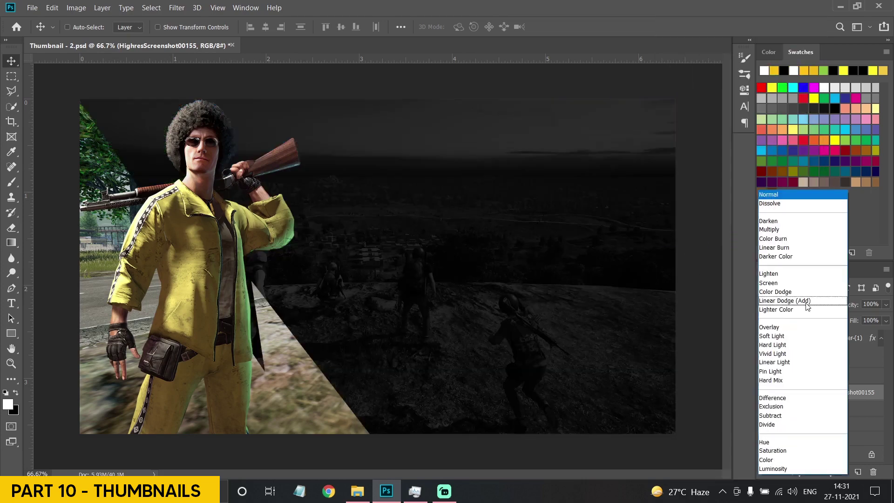
left_click(780, 337)
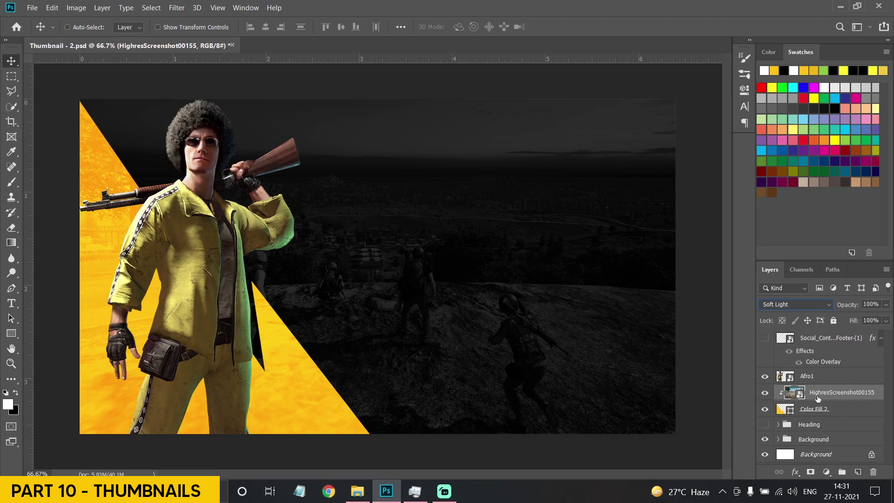
mouse_move(99, 252)
left_mouse_down()
mouse_move(100, 295)
mouse_move(97, 250)
mouse_move(94, 257)
left_mouse_up()
Add a yellow solid colour fill layer directly above the Afro1 layer.
left_click(806, 375)
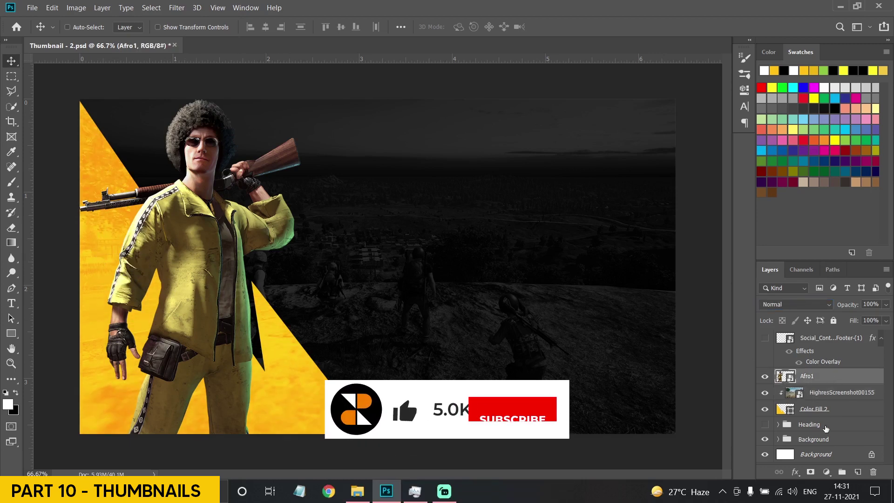
left_click(826, 471)
left_click(821, 276)
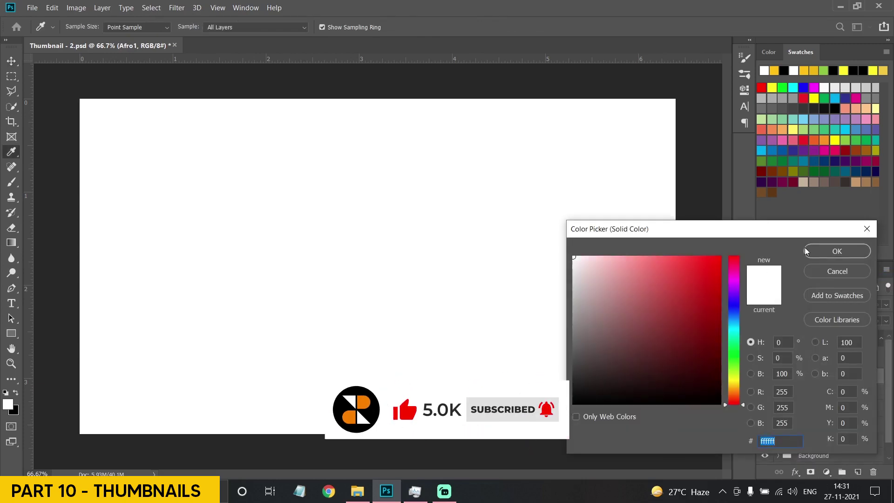
left_click(775, 71)
left_click(836, 251)
key("v")
Clip the yellow fill to the Afro1 character and blend it with Soft Light at 20% opacity.
right_click(833, 373)
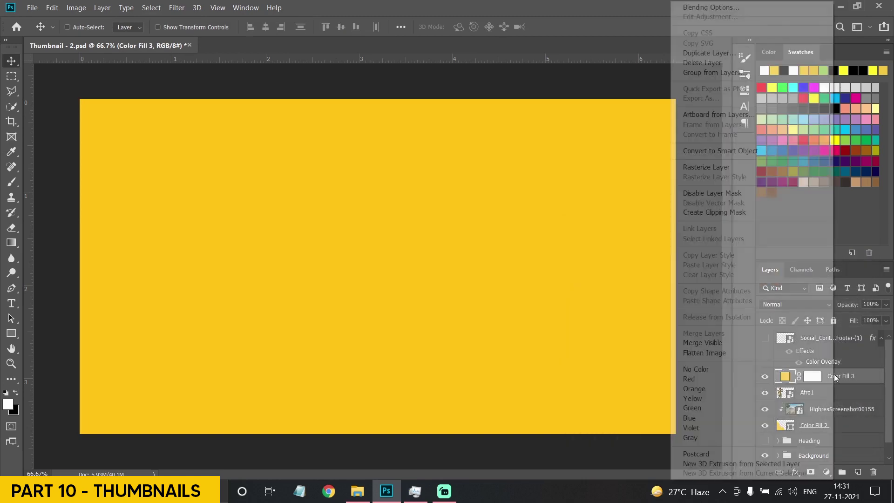
left_click(716, 212)
left_click(795, 304)
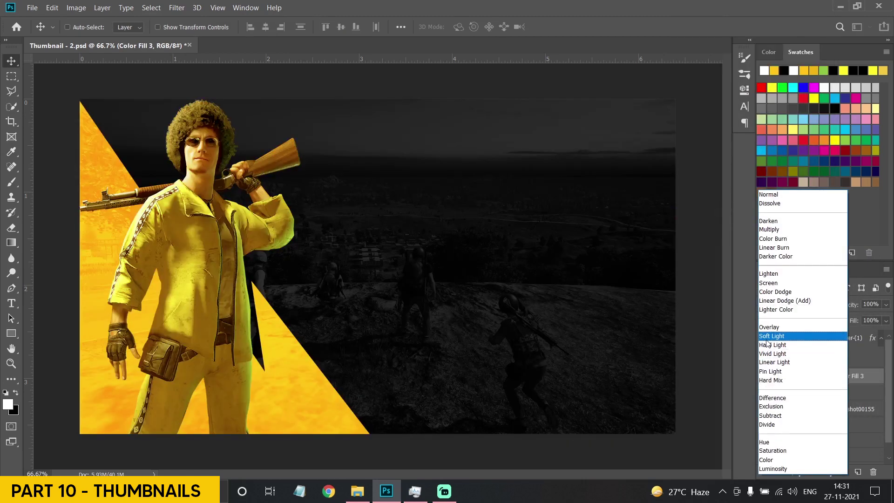
left_click(782, 336)
type("20")
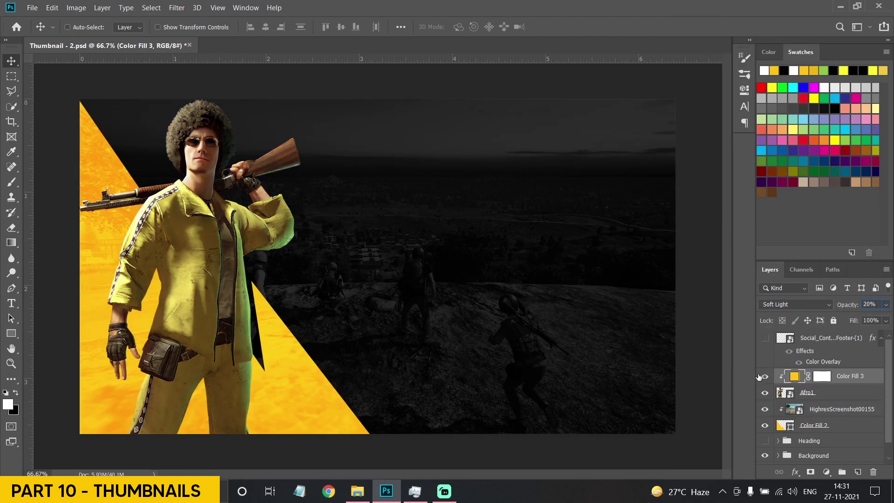
key("Return")
Duplicate the yellow triangular fill layer beneath the HighresScreenshot00155 layer.
left_click(823, 409)
left_click(810, 423)
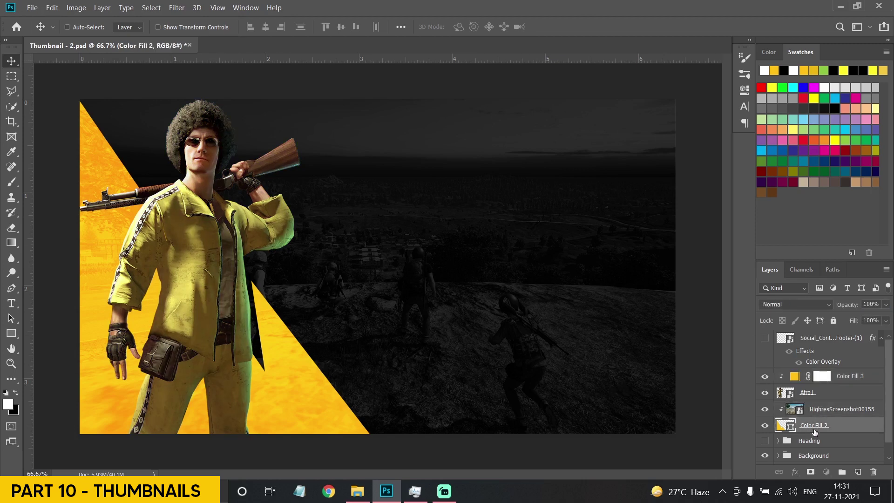
left_click(858, 472)
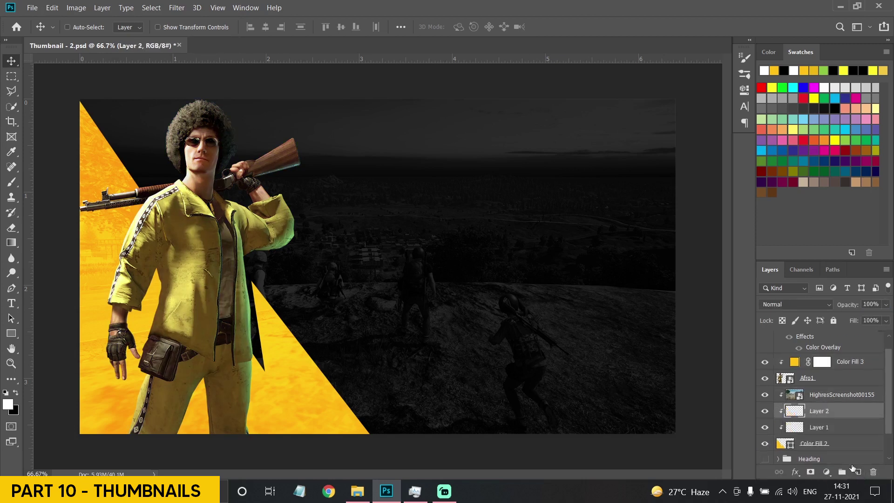
key("ctrl+z")
key("ctrl+j")
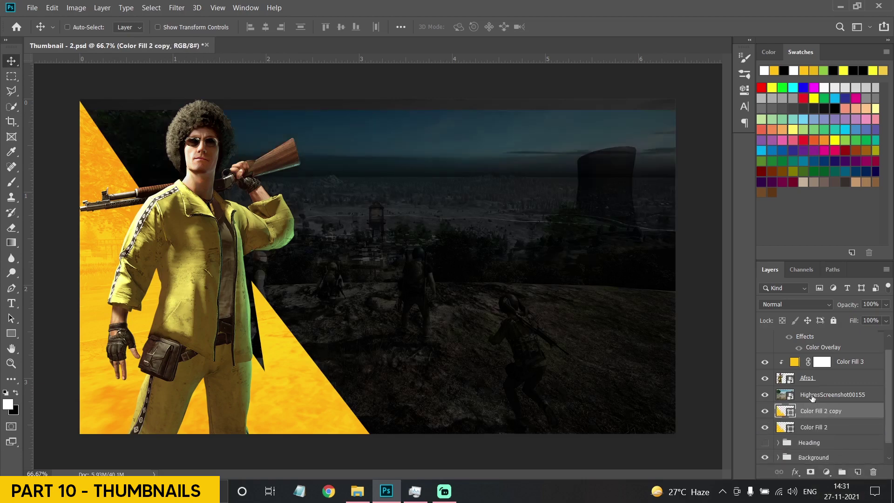
Clear the HighresScreenshot00155 layer's style, then clip it to the duplicated yellow shape with Soft Light blending.
right_click(811, 395)
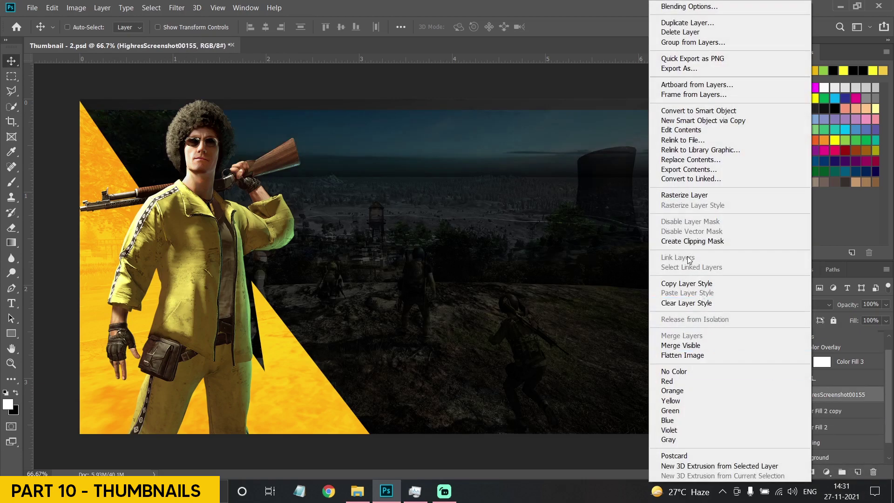
left_click(682, 303)
right_click(809, 400)
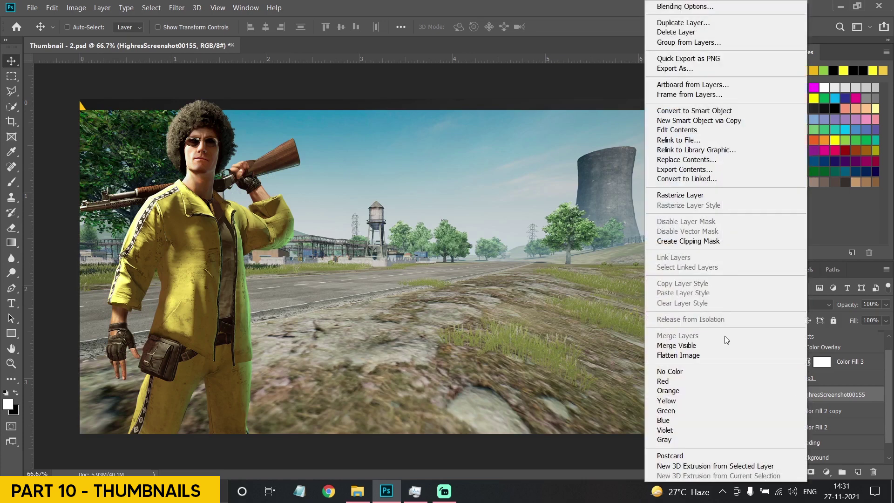
left_click(676, 242)
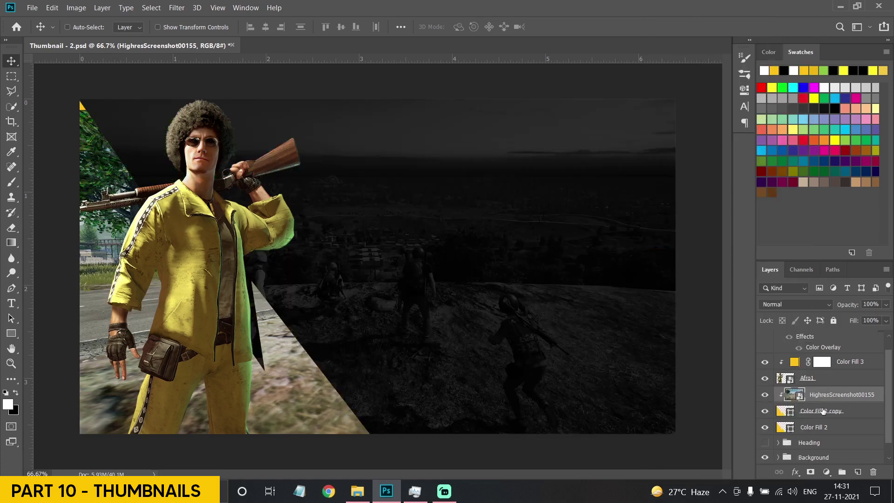
left_click(798, 301)
left_click(766, 331)
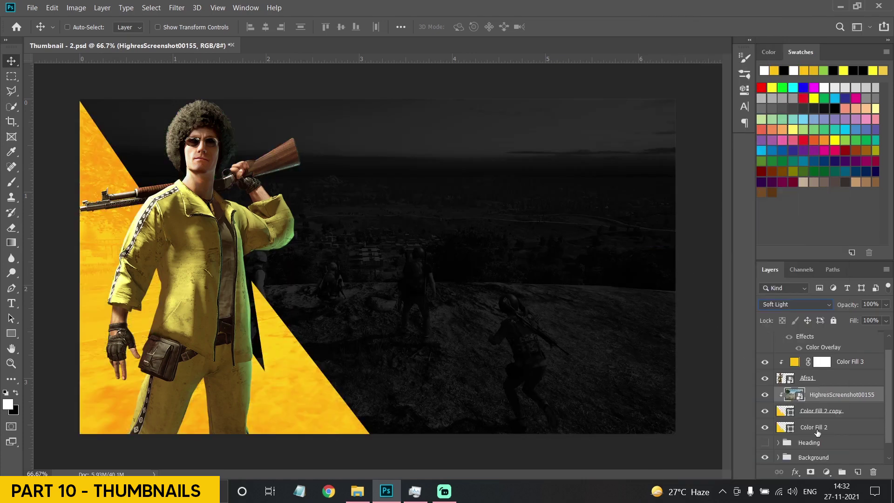
Change the fill colour of the original triangular shape, Color Fill 2, to white.
left_click(815, 427)
double_click(780, 425)
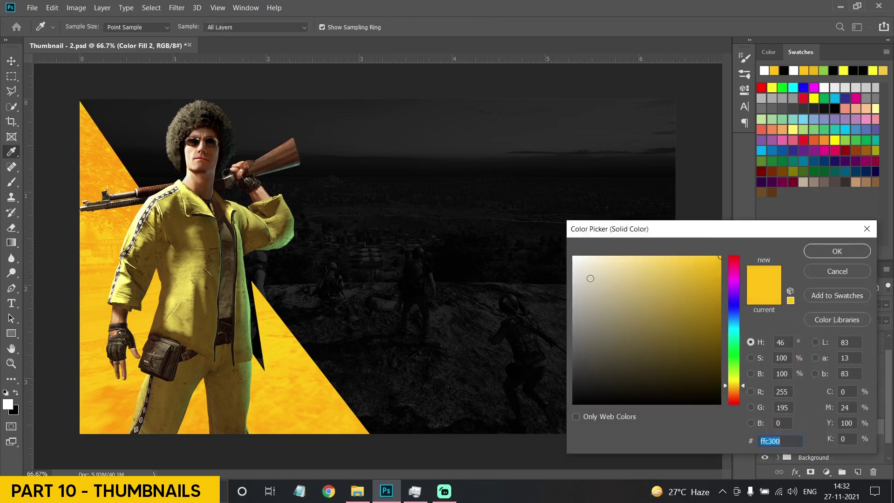
left_click_drag(588, 277, 571, 253)
left_click(836, 252)
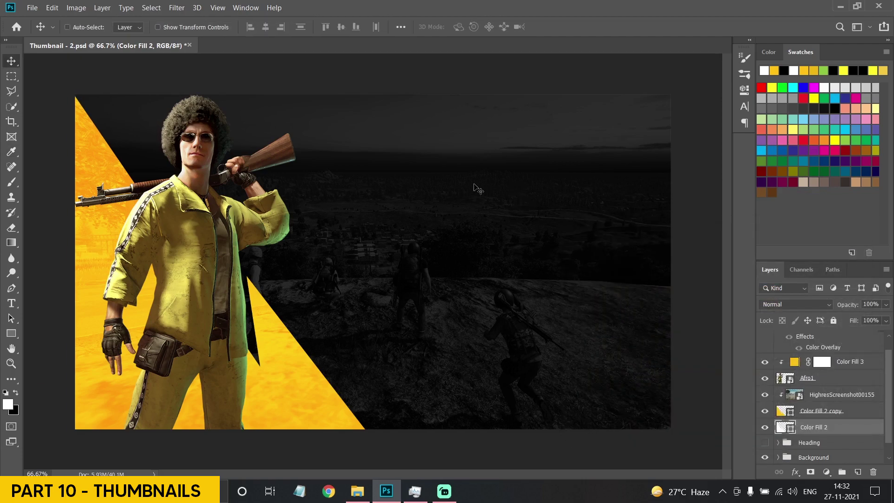
Rotate the white shape slightly so it forms a thin white edge along the yellow shape's upper diagonal.
key("ctrl+t")
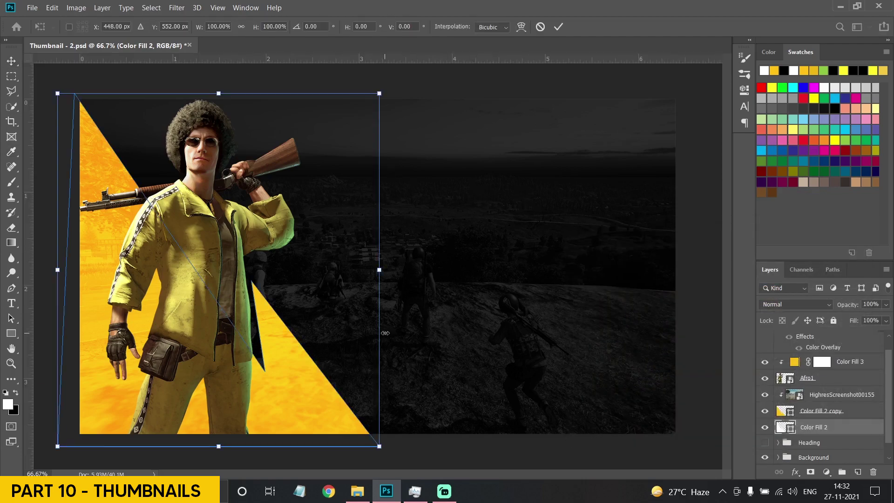
mouse_move(399, 302)
left_mouse_down()
mouse_move(406, 309)
mouse_move(415, 296)
mouse_move(411, 307)
left_mouse_up()
left_click(4, 64)
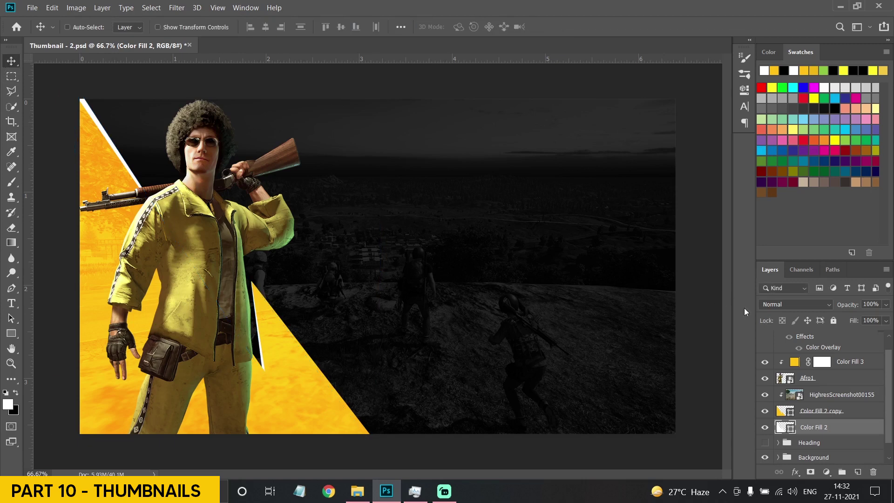
Show the Heading group and select it for editing.
scroll(819, 404, "down", 1)
left_click(764, 426)
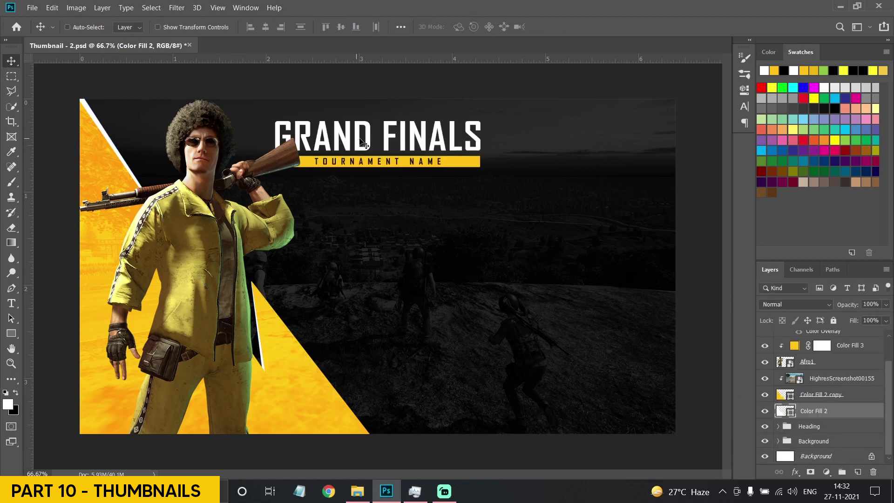
left_click_drag(359, 139, 431, 189)
key("ctrl+z")
left_click(822, 426)
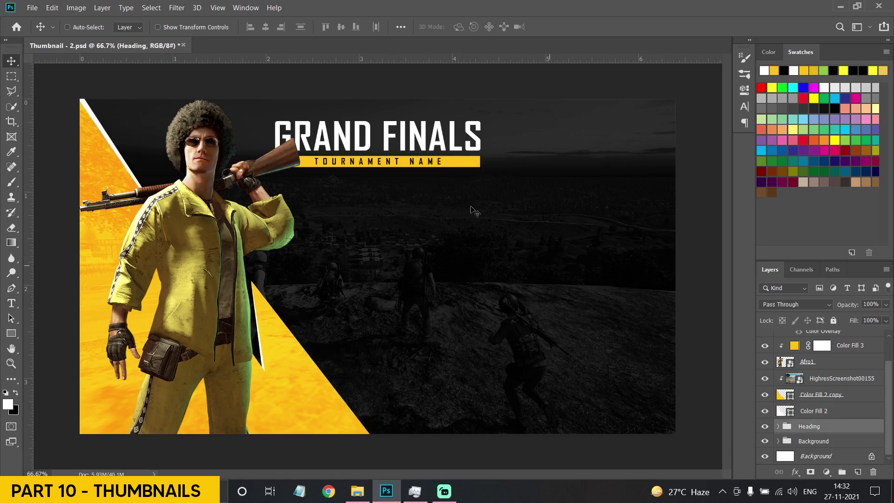
Move the Heading group into the empty area beside the character and enlarge it proportionally.
left_click_drag(472, 209, 581, 333)
key("ctrl+t")
left_click_drag(488, 250, 482, 218)
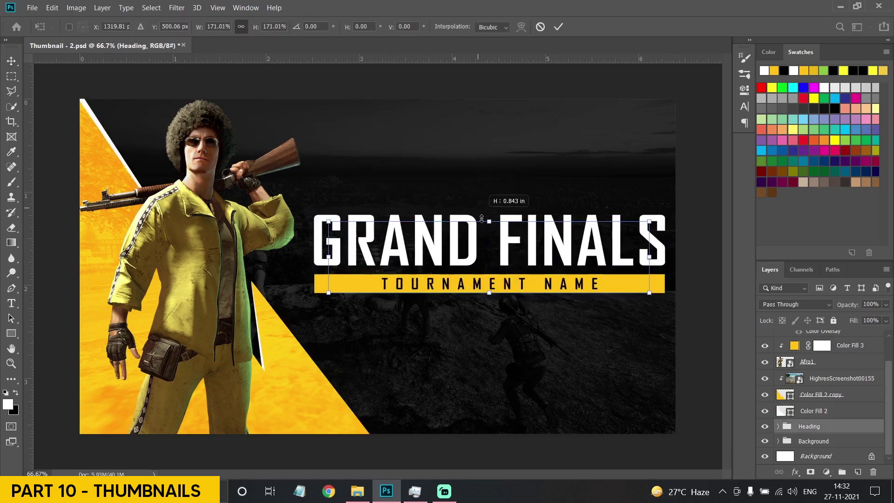
key("Return")
Change the heading text to "QUALIFIERS" and the text on the yellow bar to "GROUP A - DAY 1".
double_click(387, 231)
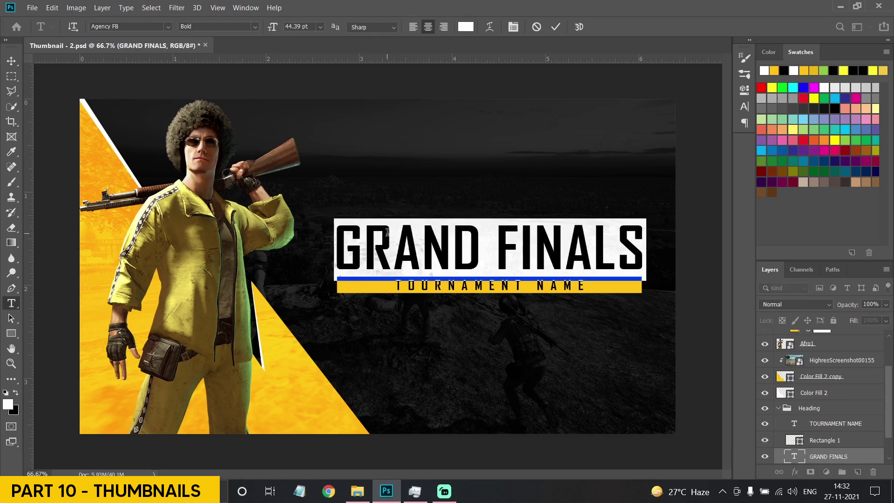
type("QUALIFIERS")
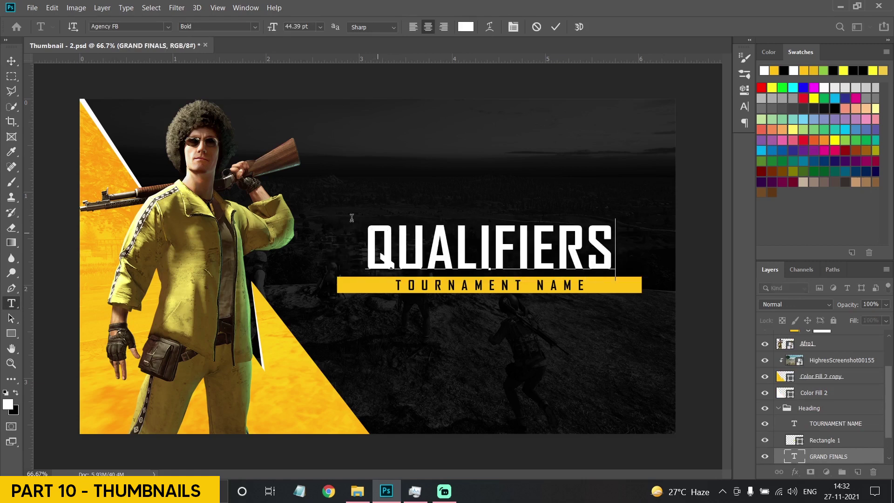
double_click(422, 280)
type("DAY 1")
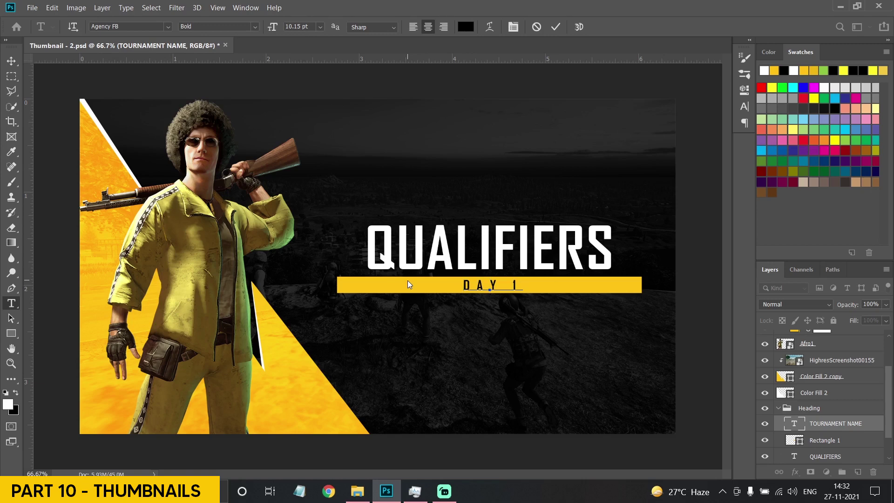
key("Home")
type("GRO")
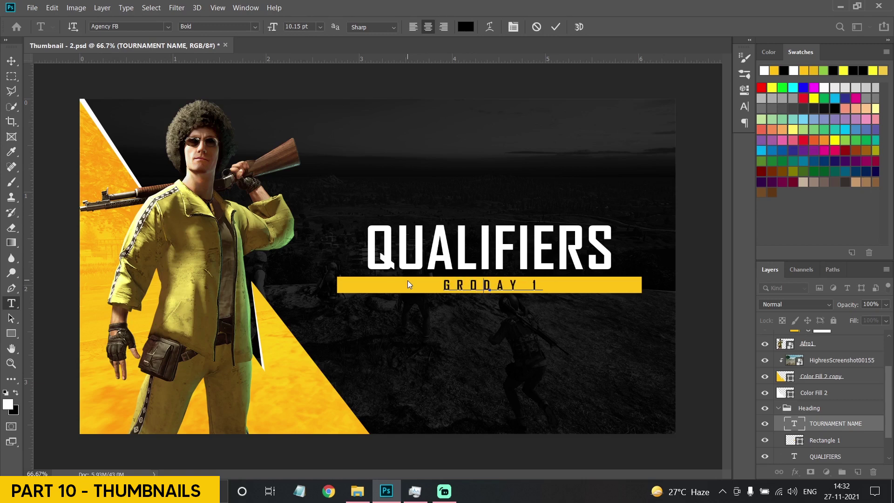
type("UP A -")
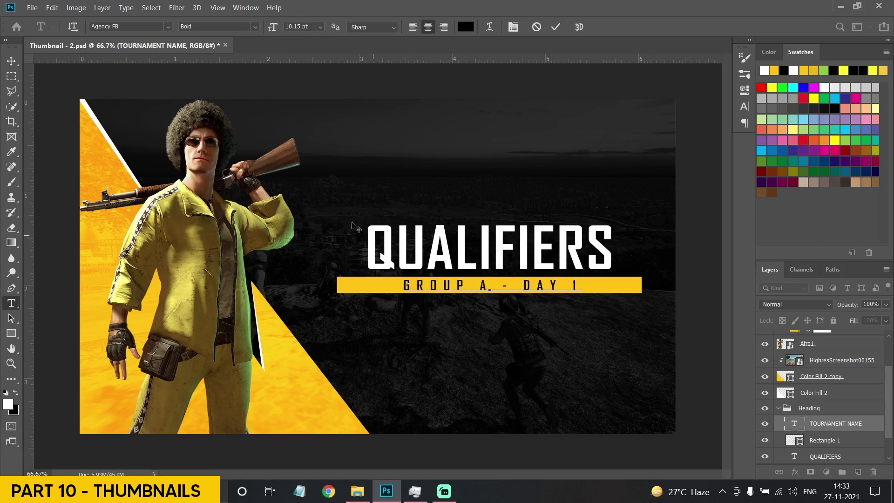
left_click(700, 361)
Narrow the yellow bar from both ends so it matches the width of the QUALIFIERS text.
scroll(822, 418, "down", 2)
left_click(822, 409)
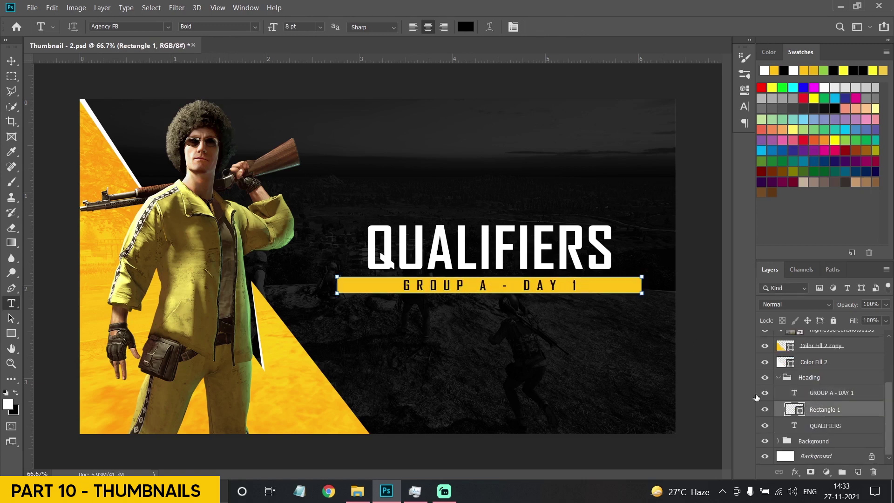
key("ctrl+t")
left_click_drag(334, 282, 367, 283)
key("Return")
key("t")
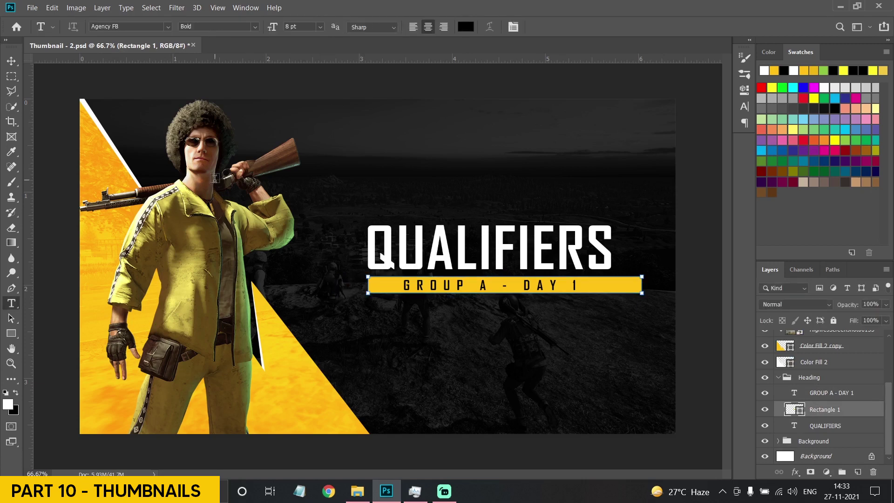
key("ctrl+t")
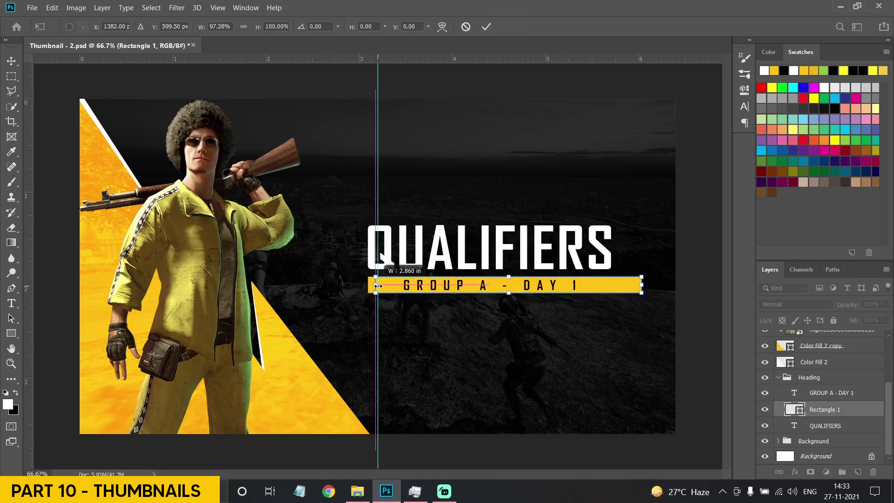
left_click_drag(642, 284, 609, 283)
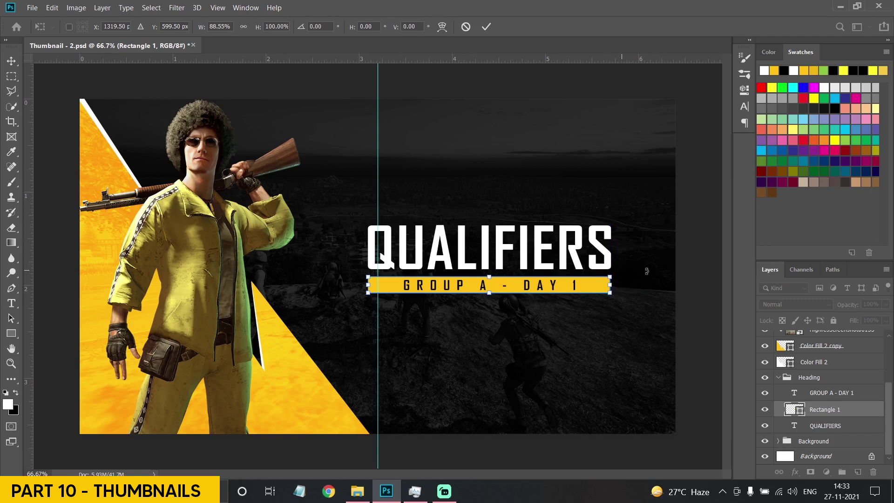
key("Return")
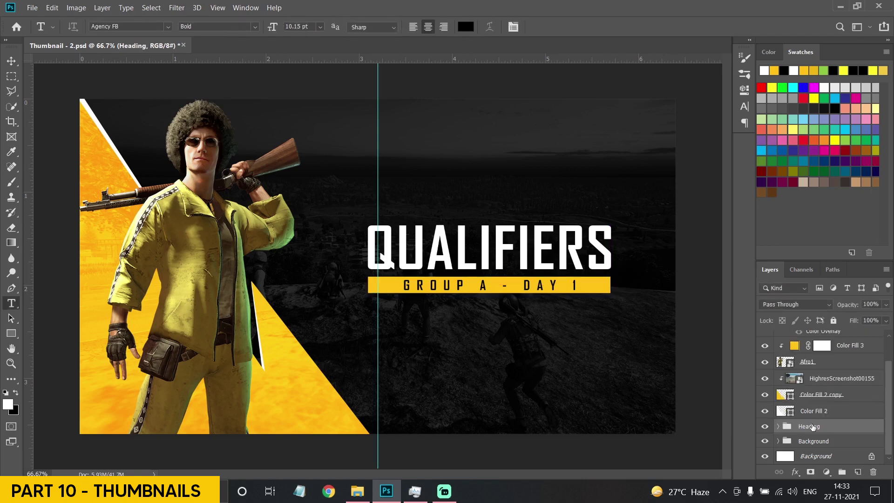
Move the Heading group above the Color Fill 3 layer and enlarge it proportionally to about 125%.
left_click(776, 377)
left_click(810, 375)
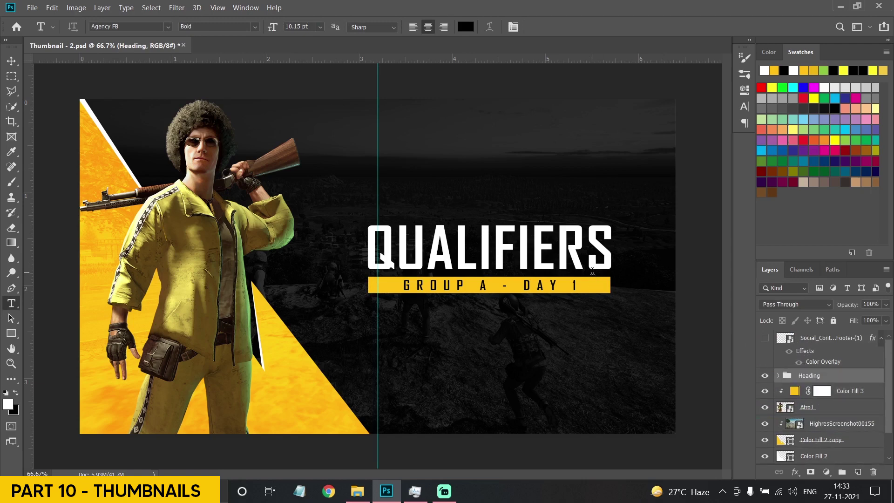
key("ctrl+t")
left_click_drag(611, 258, 647, 258)
left_click_drag(365, 262, 344, 259)
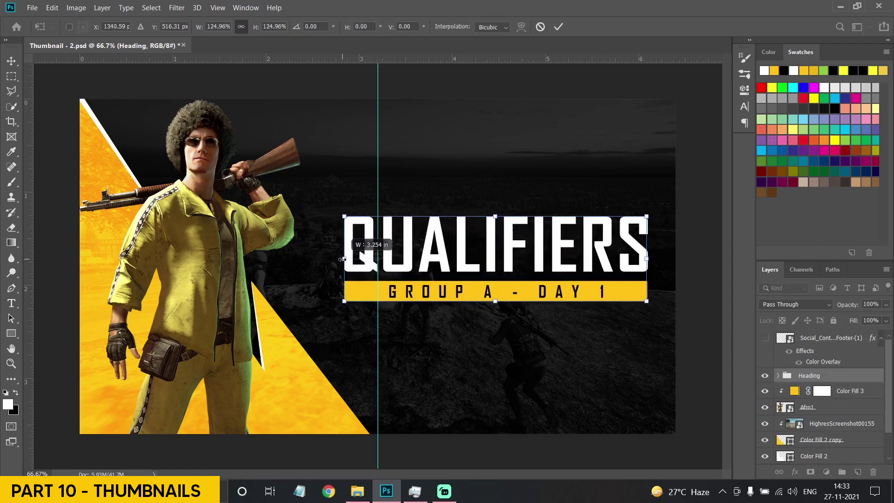
key("Return")
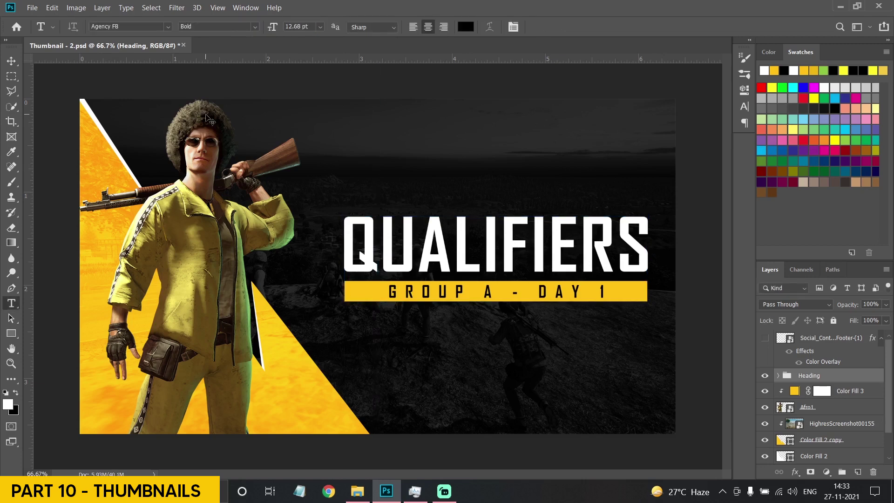
key("v")
mouse_move(503, 241)
left_mouse_down()
mouse_move(503, 226)
mouse_move(505, 238)
left_mouse_up()
left_click_drag(504, 240, 501, 239)
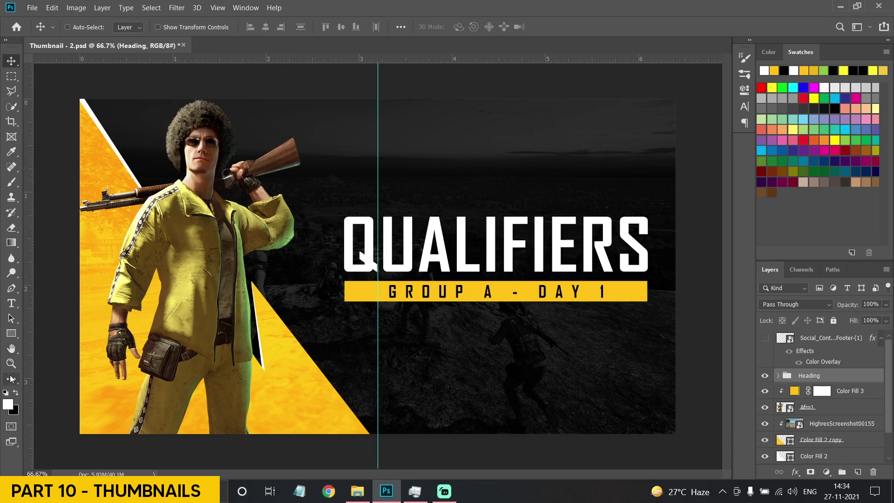
Draw a white rectangle about 313 x 88 px above the QUALIFIERS heading and give it a red outline.
key("u")
left_click_drag(418, 120, 515, 148)
left_click(130, 26)
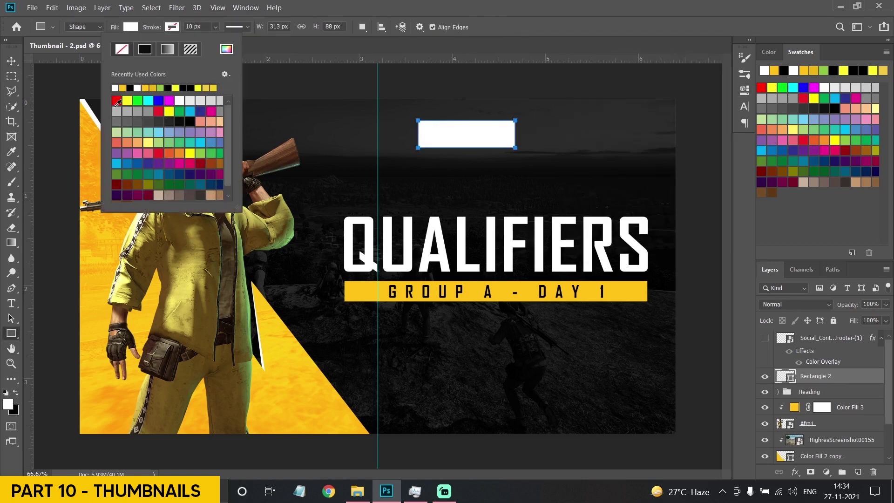
left_click(116, 101)
key("Escape")
Add the text "LIVE" and place it inside the white rectangle.
key("t")
left_click(445, 183)
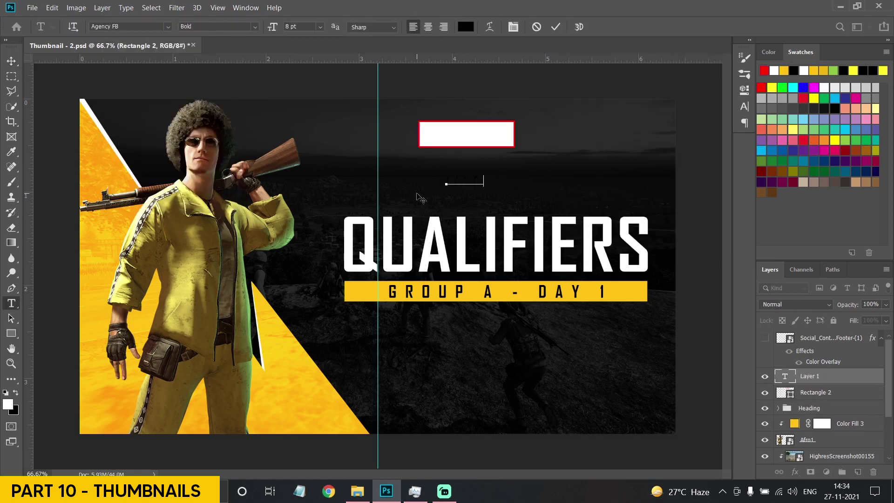
type("LIVE")
key("ctrl+Return")
key("v")
left_click_drag(532, 187, 552, 141)
Colour the LIVE text red and set its tracking to 25.
key("t")
double_click(480, 135)
left_click(764, 70)
left_click(516, 28)
left_click(724, 98)
left_click(718, 203)
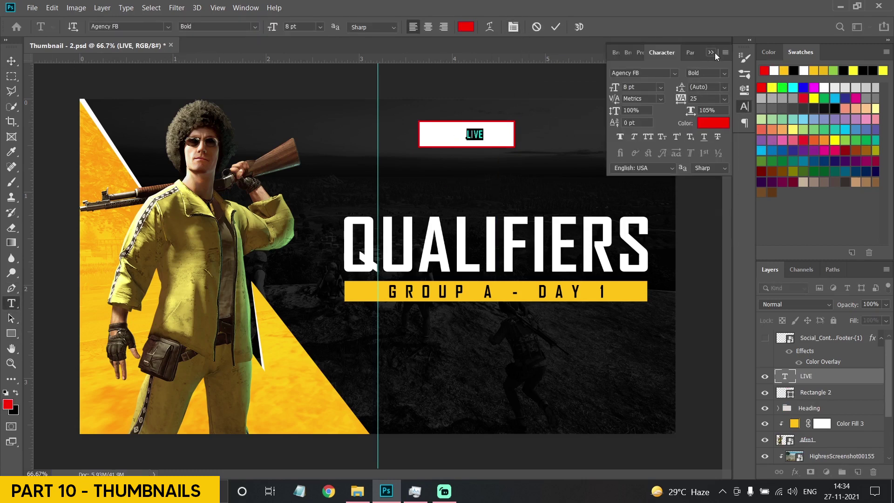
Set the LIVE text's tracking to 100 and its font size to 16 pt.
left_click(711, 53)
left_click(744, 107)
left_click(724, 99)
left_click(716, 220)
left_click(710, 52)
left_click(321, 27)
left_click(303, 123)
key("ctrl+Return")
key("v")
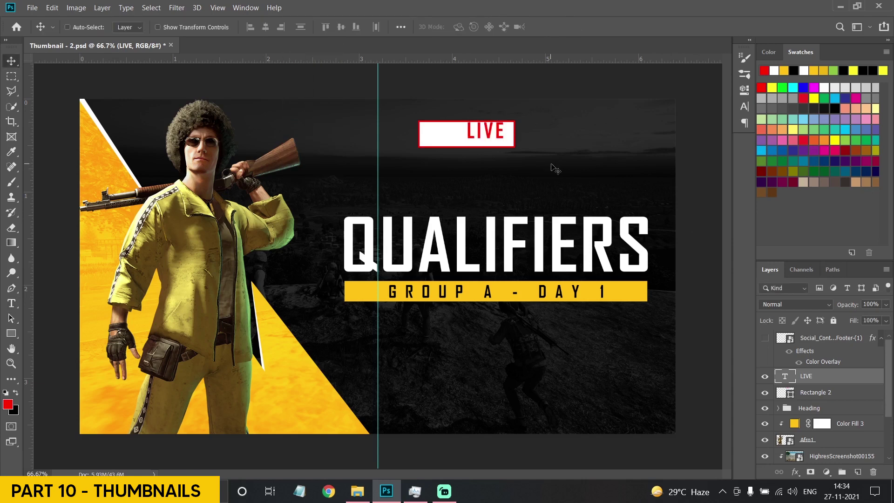
Draw a small red circle in the white rectangle and position it just left of the LIVE text.
right_click(14, 340)
left_click(51, 345)
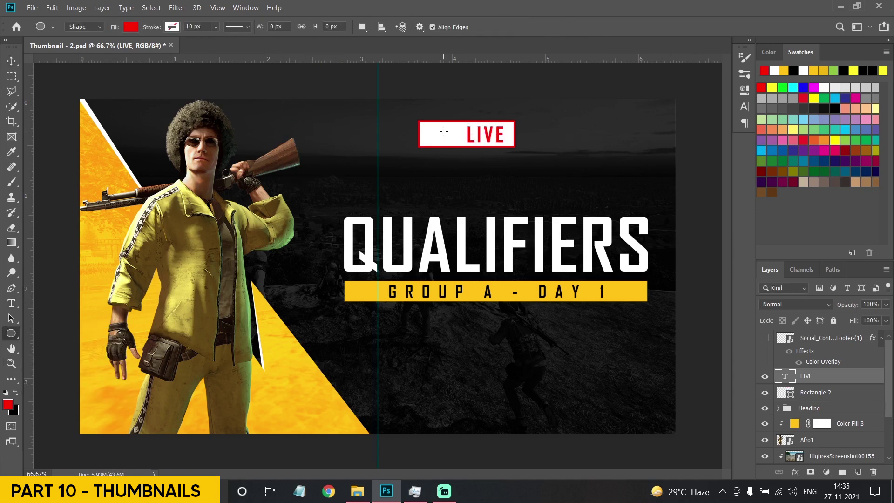
left_click_drag(448, 129, 467, 148)
key("v")
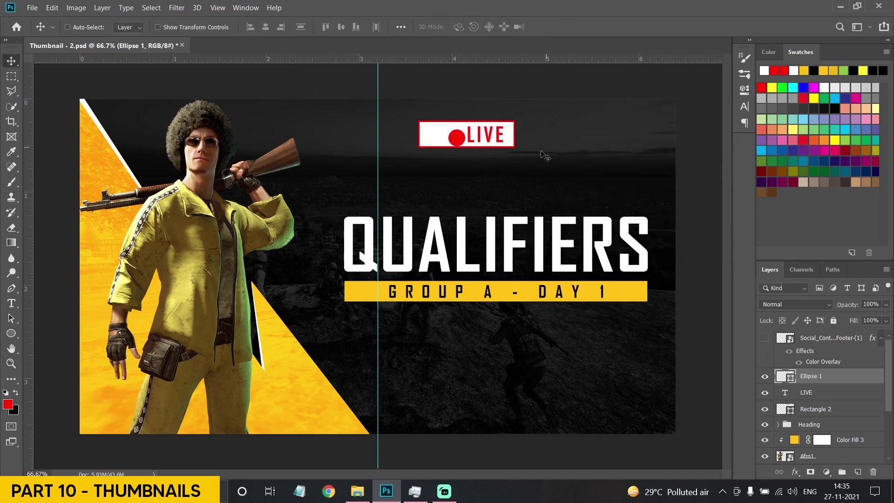
left_click_drag(532, 159, 524, 155)
key("ctrl+t")
left_click_drag(449, 125, 448, 126)
key("Return")
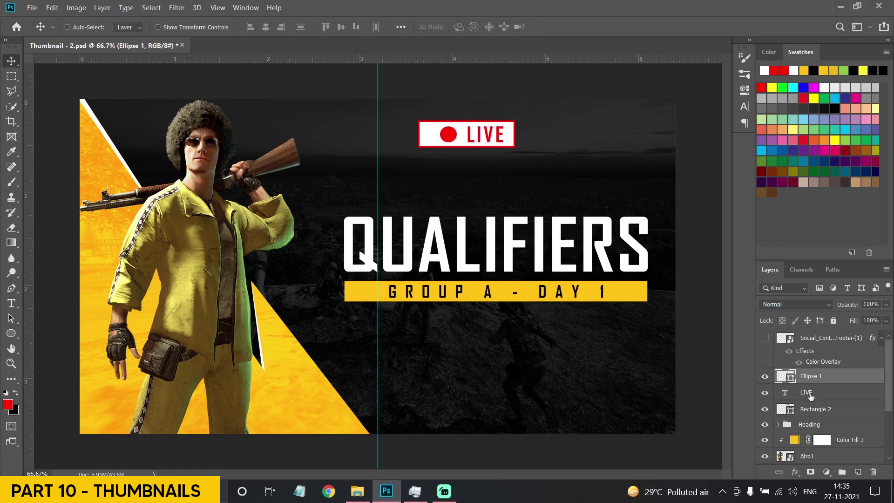
Widen the LIVE lettering and shift it with the red dot toward the left end of the white rectangle.
left_click(809, 395)
left_click(11, 303)
double_click(487, 135)
left_click(513, 27)
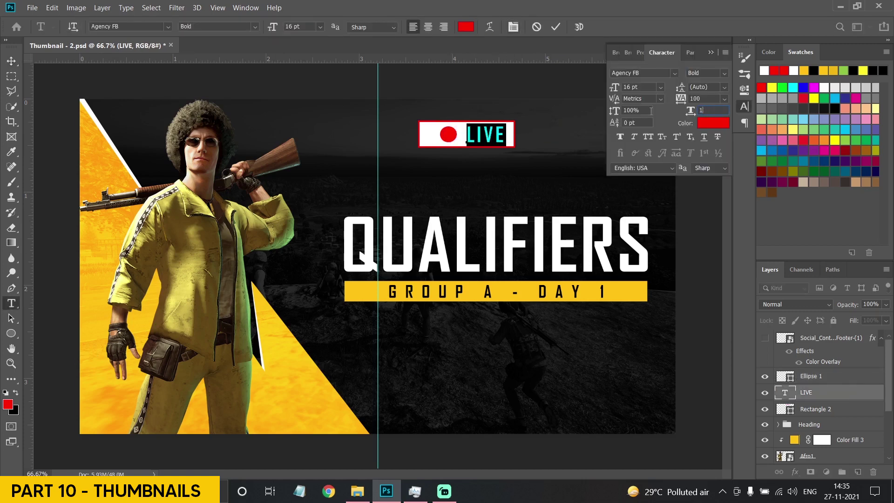
left_click_drag(688, 98, 708, 99)
left_click(718, 52)
key("ctrl+Return")
key("v")
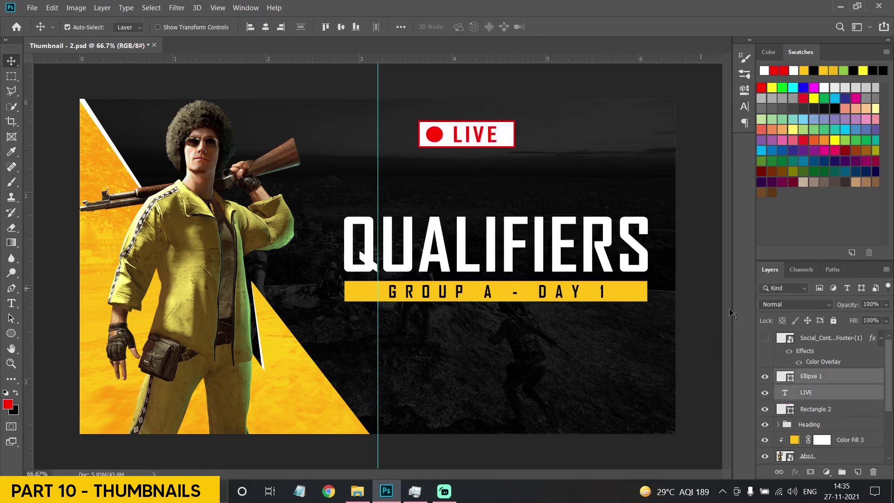
Shorten the white rectangle's right end and nudge the LIVE text closer to the red dot.
left_click(808, 410)
key("ctrl+t")
left_click_drag(515, 135, 500, 134)
key("Return")
left_click(808, 393)
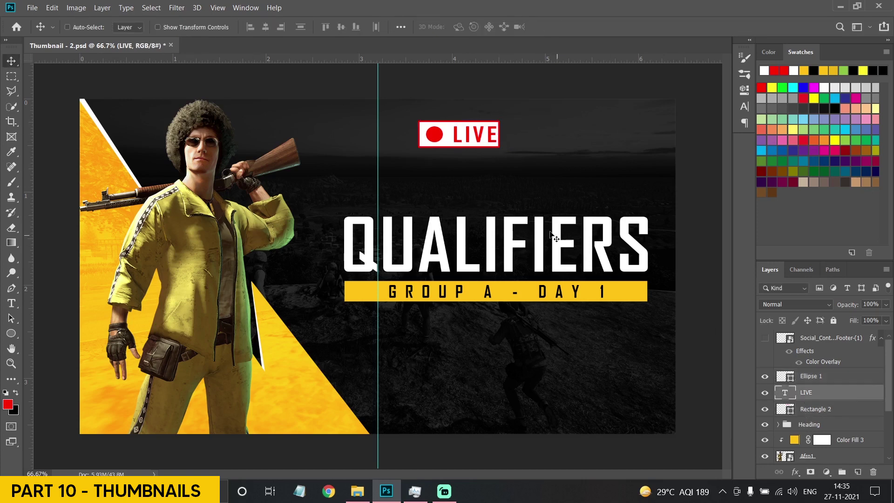
left_click_drag(522, 200, 521, 200)
Group the circle, LIVE text and white rectangle layers and name the group "Live".
left_click(811, 376, "shift")
key("ctrl+g")
double_click(804, 375)
type("Live")
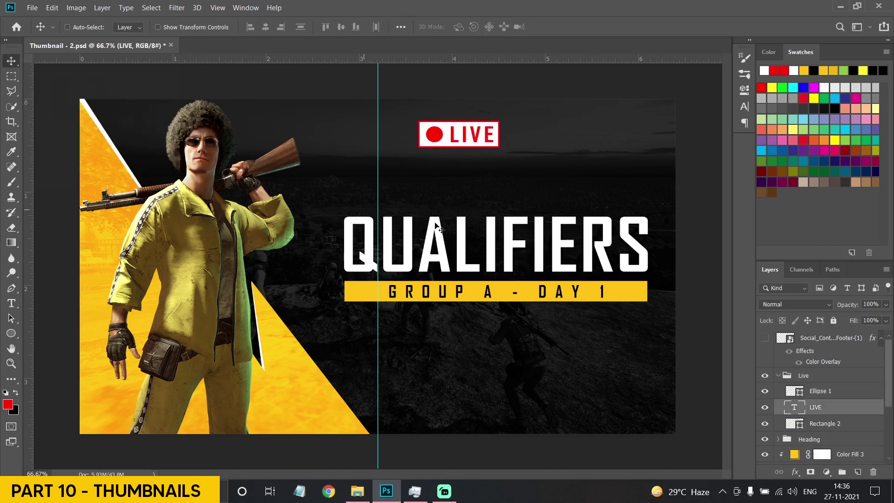
left_click(778, 375)
Scale down the Live group and move it into the canvas's upper-right corner.
key("ctrl+t")
left_click_drag(418, 147, 443, 139)
key("Return")
left_click_drag(481, 207, 642, 199)
left_click_drag(588, 208, 591, 210)
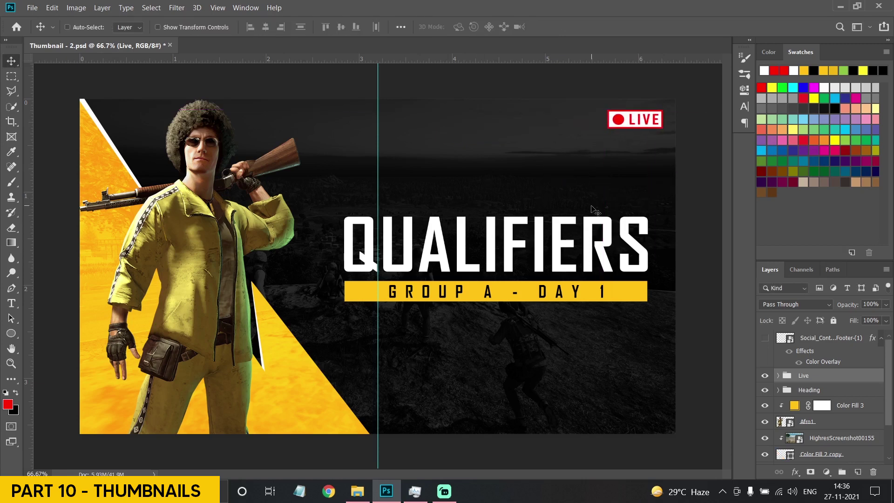
Show the Social_Contents footer logo layer and move it beneath the heading, near the canvas's bottom edge.
left_click(11, 303)
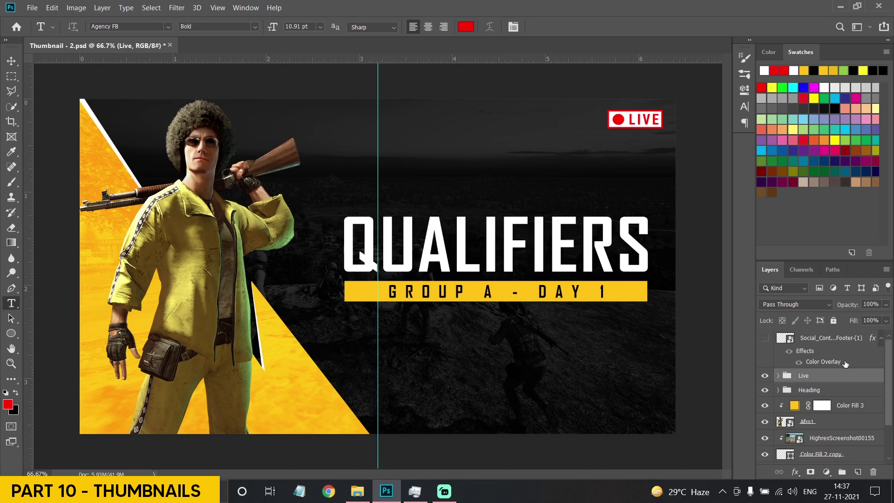
left_click(764, 338)
key("v")
left_click_drag(451, 362, 603, 364)
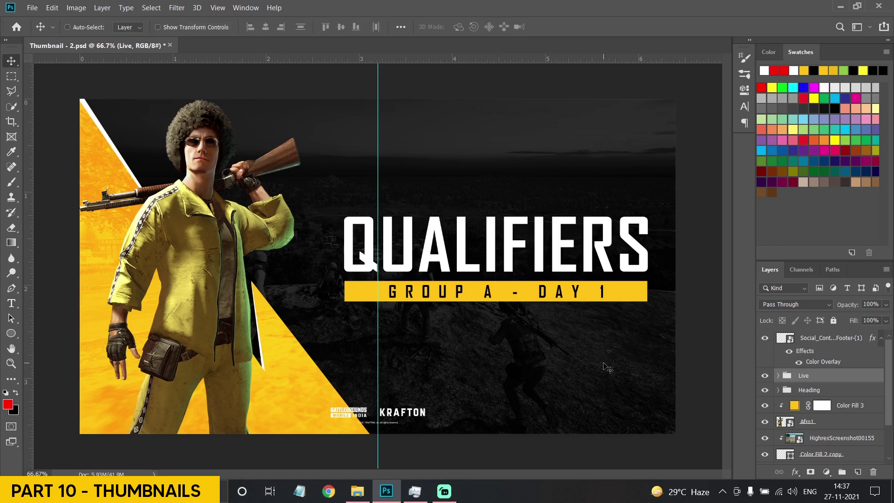
key("ctrl+z")
left_click(828, 339)
left_click_drag(479, 384, 591, 386)
Enlarge the footer logos, reposition them at the canvas's bottom edge and centre them horizontally with the Heading group.
key("ctrl+t")
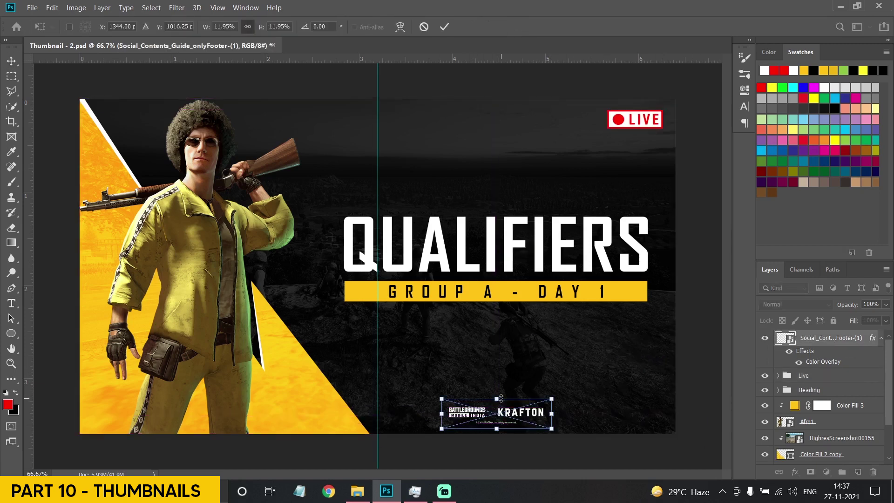
left_click_drag(494, 401, 497, 380)
key("Return")
mouse_move(535, 413)
left_mouse_down()
mouse_move(529, 400)
mouse_move(531, 416)
mouse_move(538, 404)
left_mouse_up()
left_click(816, 390, "ctrl")
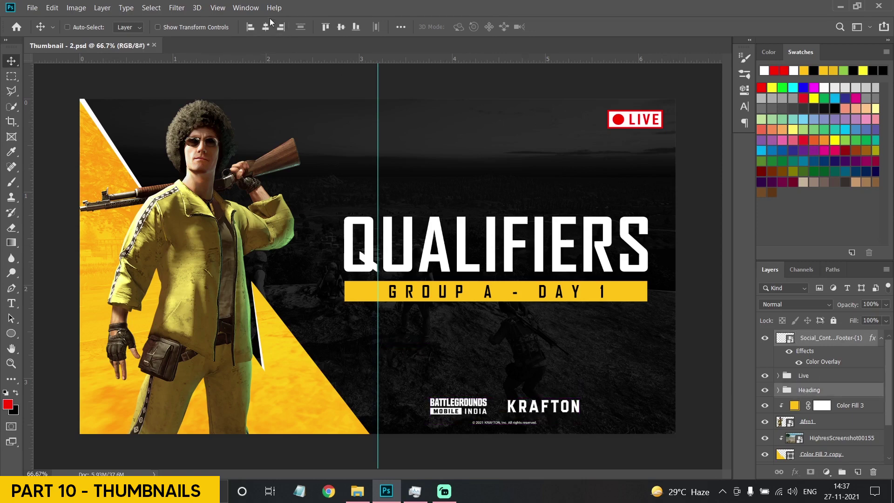
left_click(267, 26)
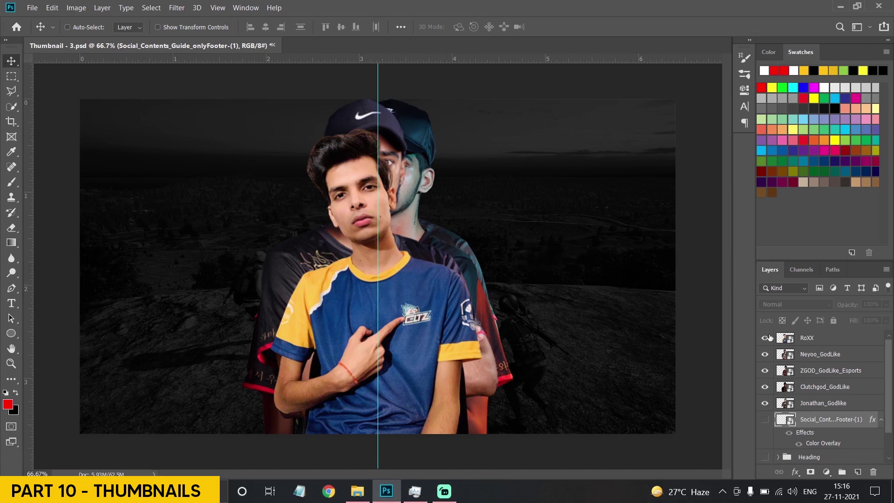
Move the RoXX cutout right of centre, and bring the Jonathan_Godlike cutout to the front on the canvas's left half.
left_click(816, 337)
left_click_drag(344, 282, 453, 284)
left_click(803, 371)
left_click_drag(812, 403, 812, 332)
left_click_drag(361, 268, 242, 269)
Scale down the Jonathan_Godlike cutout slightly and shift it farther left.
key("ctrl+t")
left_click_drag(384, 98, 339, 112)
left_click_drag(269, 153, 231, 152)
key("Return")
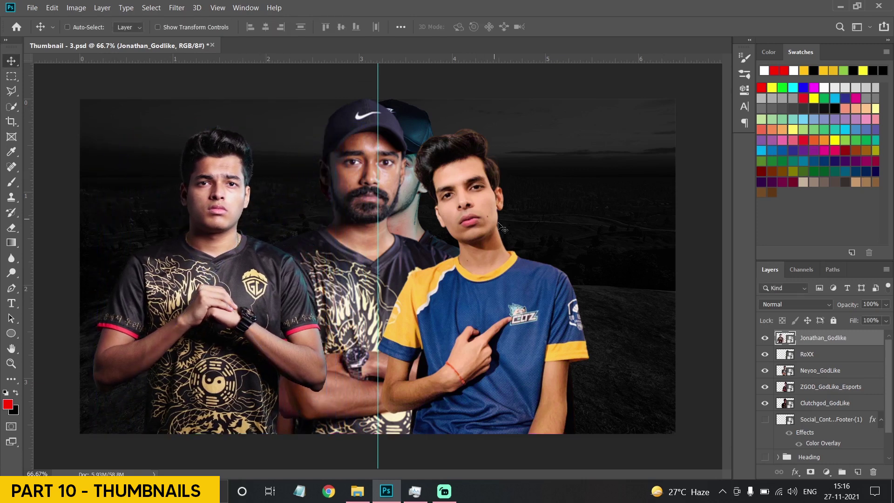
Shift the RoXX cutout farther right and adjust its size and tilt so the head stands upright.
left_click(812, 354)
left_click_drag(485, 256, 516, 258)
key("ctrl+t")
left_click_drag(506, 97, 457, 155)
key("Return")
Scale down the Neyoo_GodLike cutout and place it at the canvas's left edge behind the front player.
left_click(812, 370)
key("ctrl+t")
left_click_drag(350, 227, 104, 227)
key("Return")
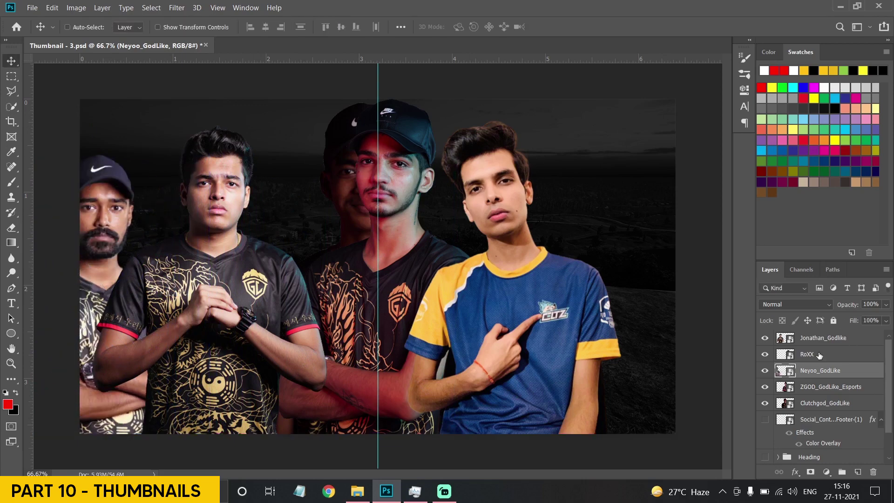
Move the ZGOD_GodLike_Esports cutout to the canvas's right edge behind RoXX and scale it down.
left_click(817, 354)
left_click(817, 387)
left_click_drag(421, 261, 648, 260)
key("ctrl+t")
left_click_drag(608, 95, 612, 137)
key("Return")
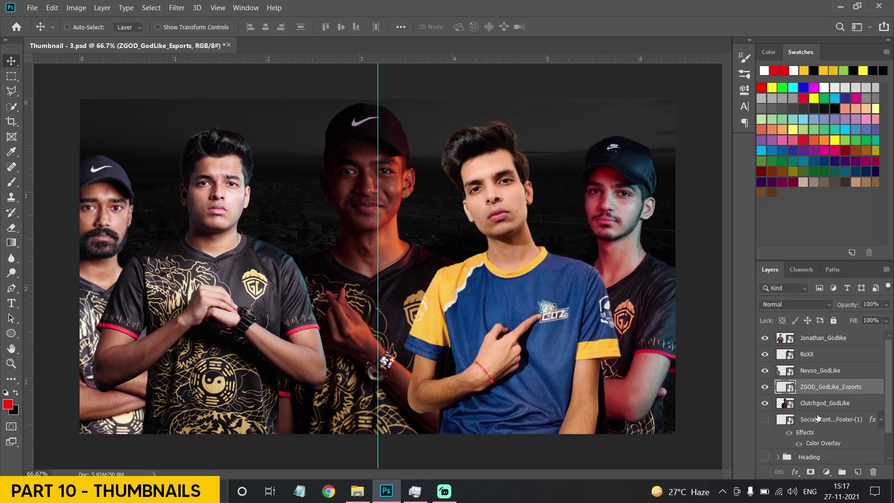
Delete the Clutchgod_GodLike layer from the middle of the composition.
left_click(823, 419)
left_click(815, 403)
left_click(872, 471)
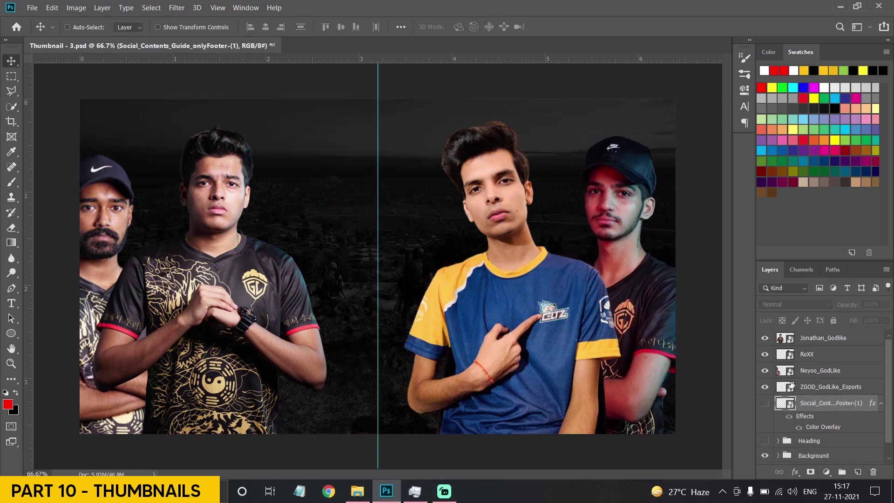
Scale the four player cutouts together to 85.64%, keeping them seated on the canvas's lower edge.
left_click(819, 386)
left_click(806, 354, "shift")
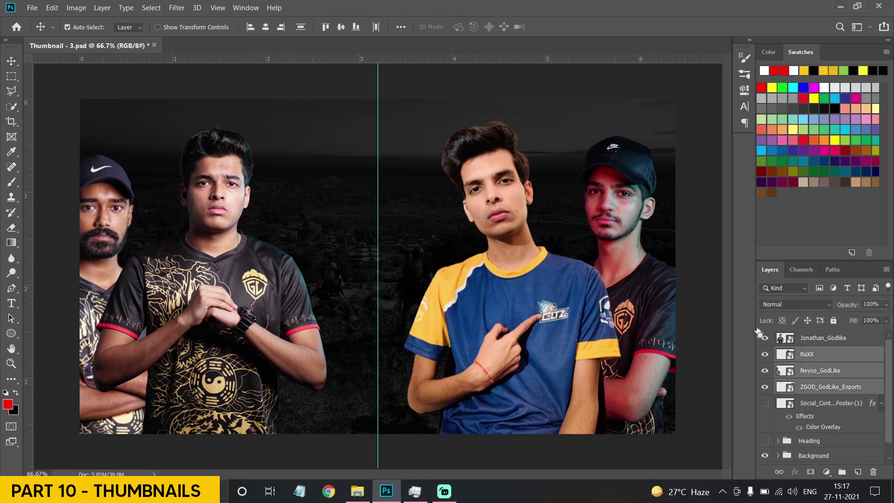
key("ctrl+t")
left_click_drag(348, 119, 364, 170)
key("Escape")
left_click(811, 338, "shift")
key("ctrl+t")
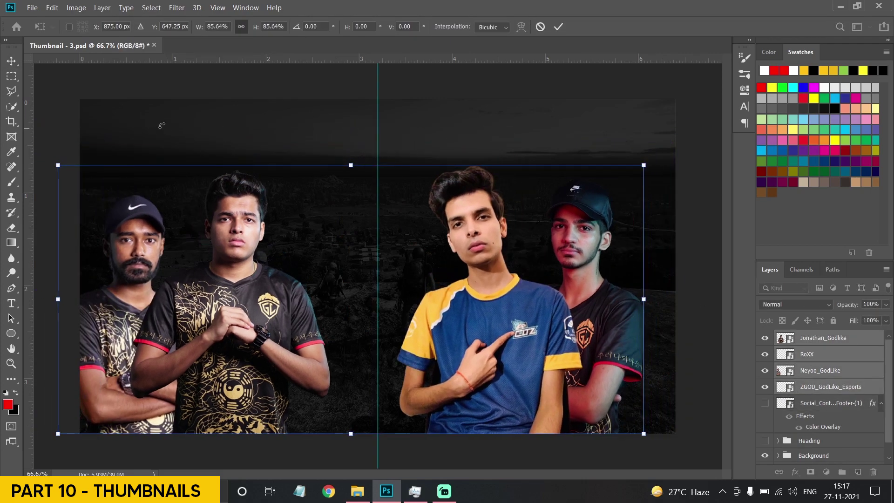
left_click(9, 61)
left_click(808, 354)
left_click(810, 338, "shift")
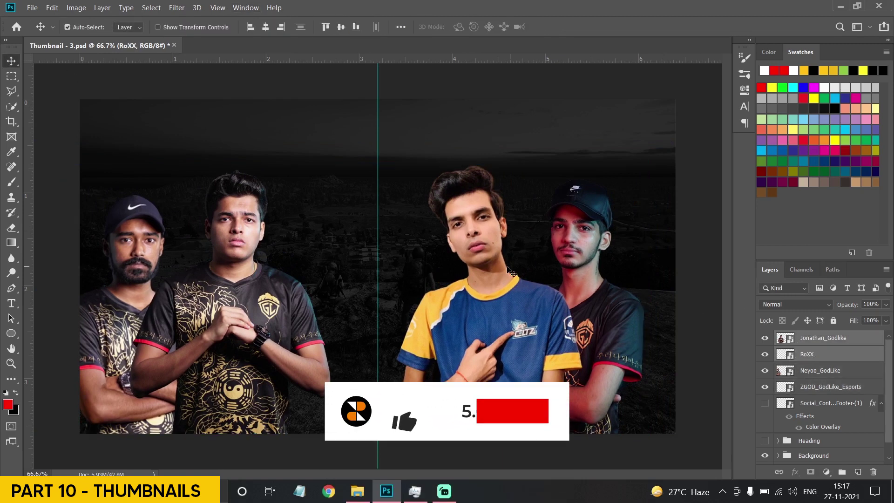
left_click_drag(507, 272, 536, 272)
key("ctrl+z")
key("ctrl+z")
key("ctrl+z")
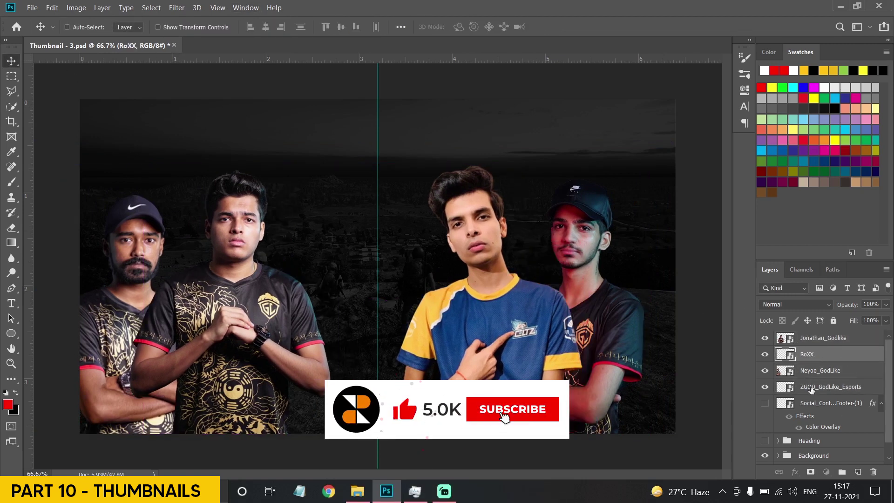
Reorder RoXX below Neyoo_GodLike in the layer stack and shift RoXX and ZGOD_GodLike_Esports together to the canvas's right edge.
left_click_drag(805, 354, 806, 378)
left_click(831, 386, "shift")
left_click_drag(523, 311, 576, 306)
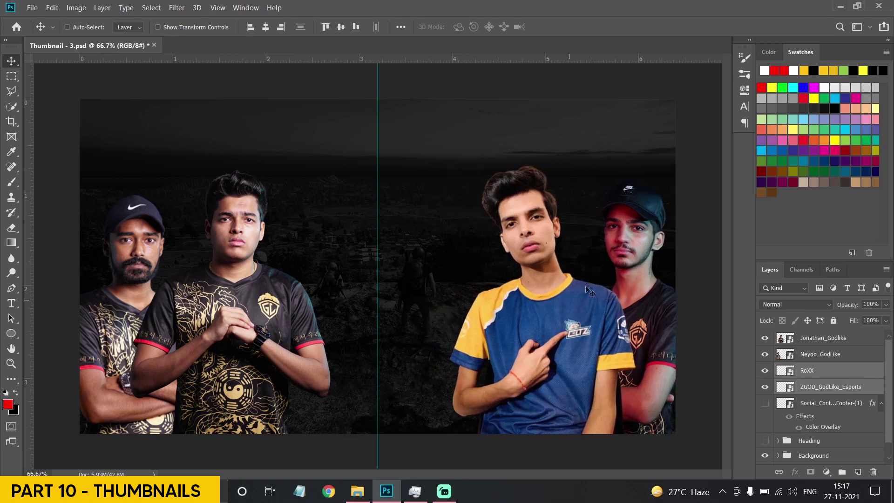
Nudge the Jonathan_Godlike and Neyoo_GodLike cutouts together slightly to the left.
left_click(812, 355)
left_click(819, 337, "shift")
key("ctrl+t")
mouse_move(184, 263)
left_mouse_down()
mouse_move(210, 263)
mouse_move(182, 267)
left_mouse_up()
key("Return")
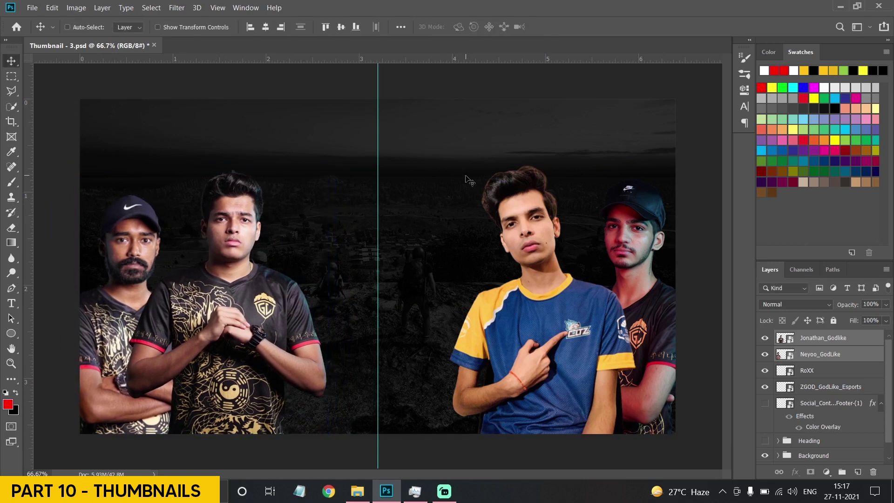
Group the four player cutout layers and name the group Characters.
left_click(814, 372, "shift")
left_click(819, 387, "shift")
key("ctrl+g")
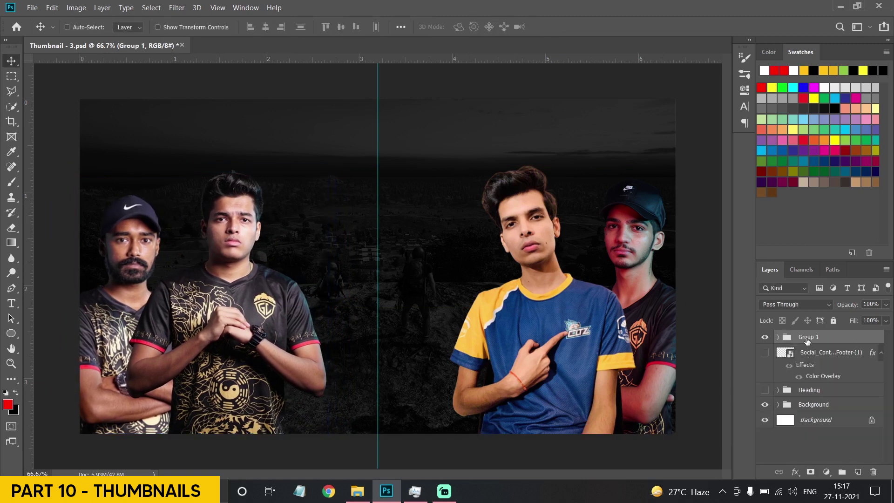
left_click(806, 337)
type("Characters")
key("Return")
Hide the guide and center the Characters group horizontally on the Background layer.
key("ctrl+semicolon")
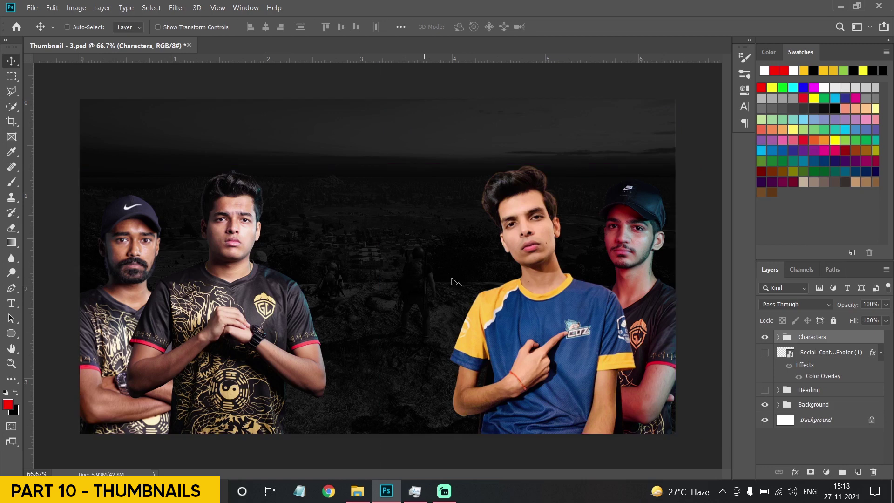
left_click(805, 418)
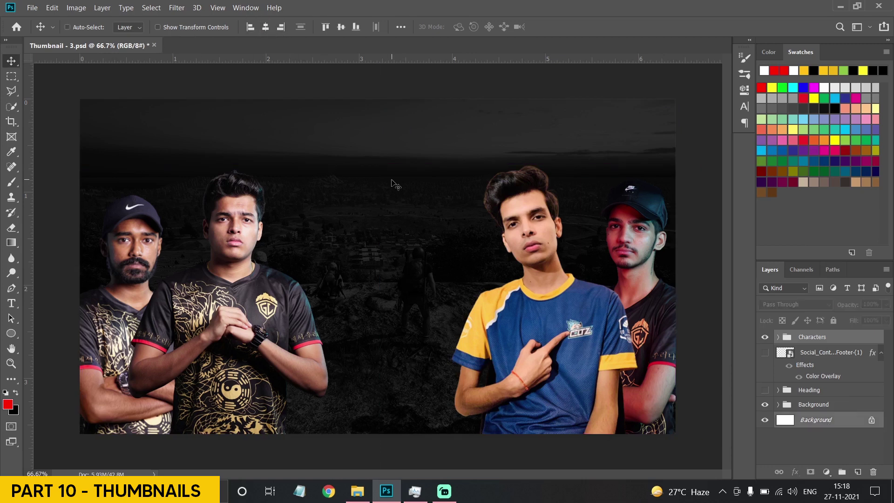
left_click(802, 339)
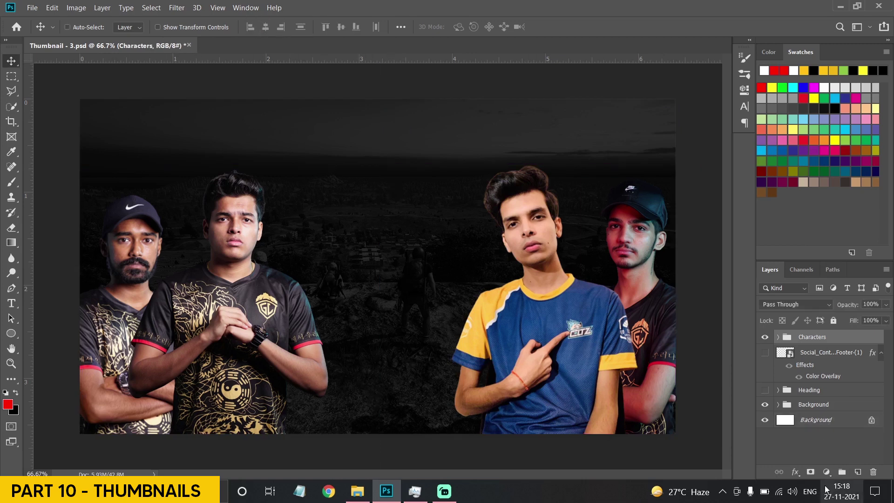
Add a Black & White adjustment layer clipped to the Characters group.
left_click(826, 472)
left_click(825, 381)
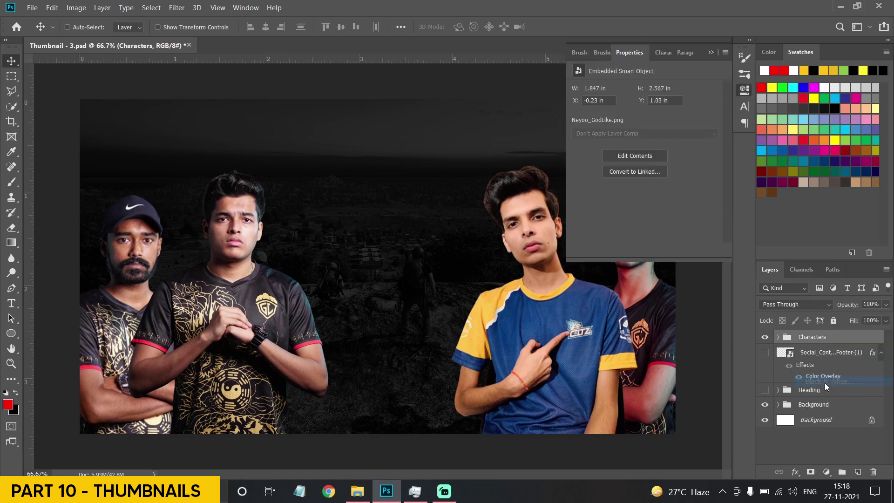
key("ctrl+alt+g")
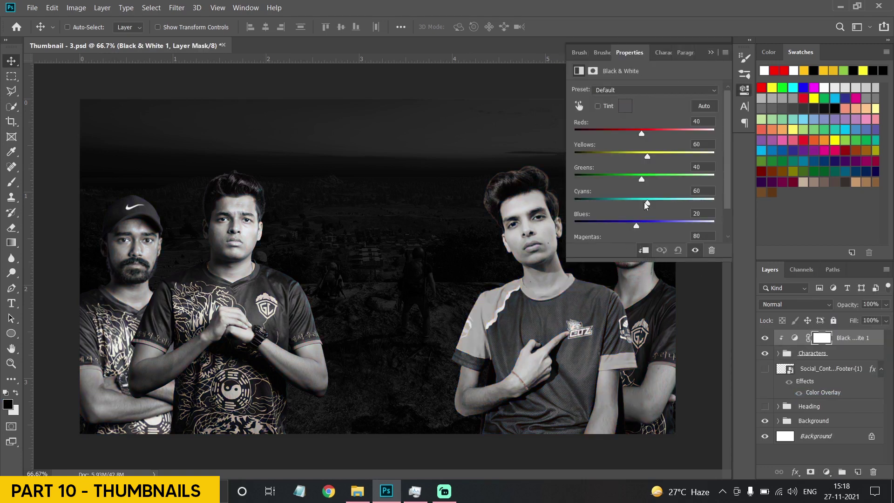
left_click(711, 52)
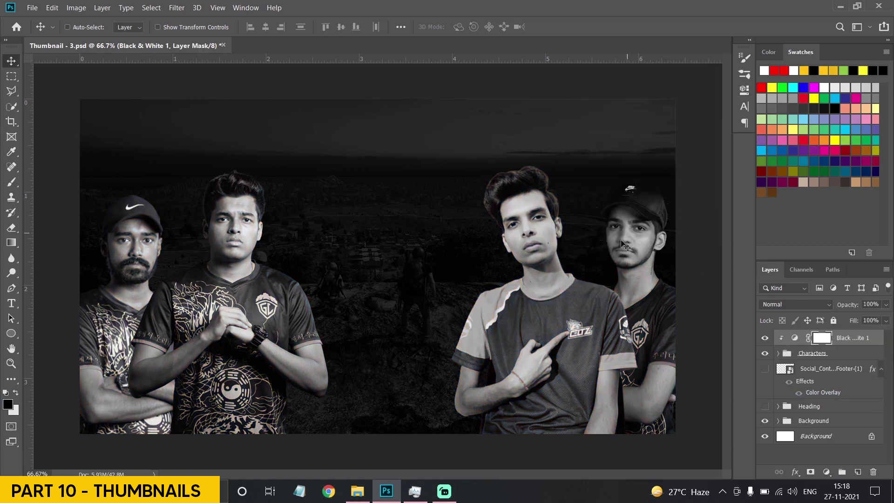
Draw a jagged Pen path beneath the Characters group, sloping from the canvas's upper-left corner down past the left players to the lower edge.
left_click(818, 368)
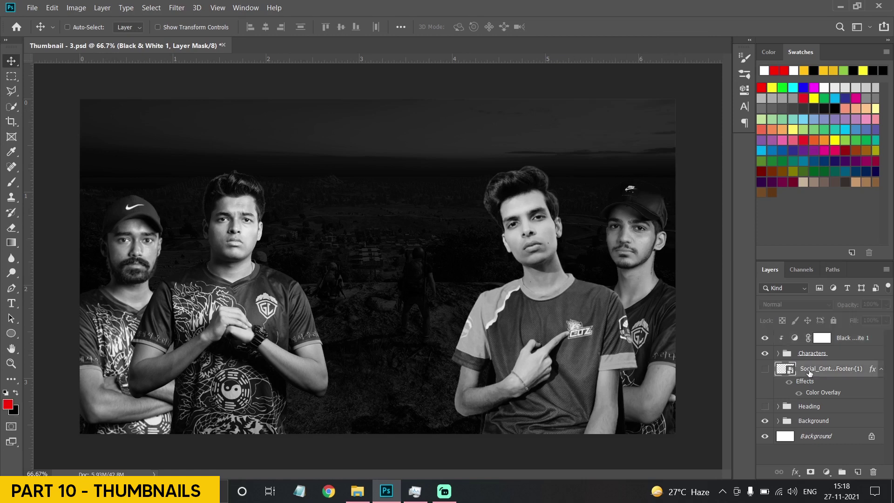
key("p")
left_click(74, 101)
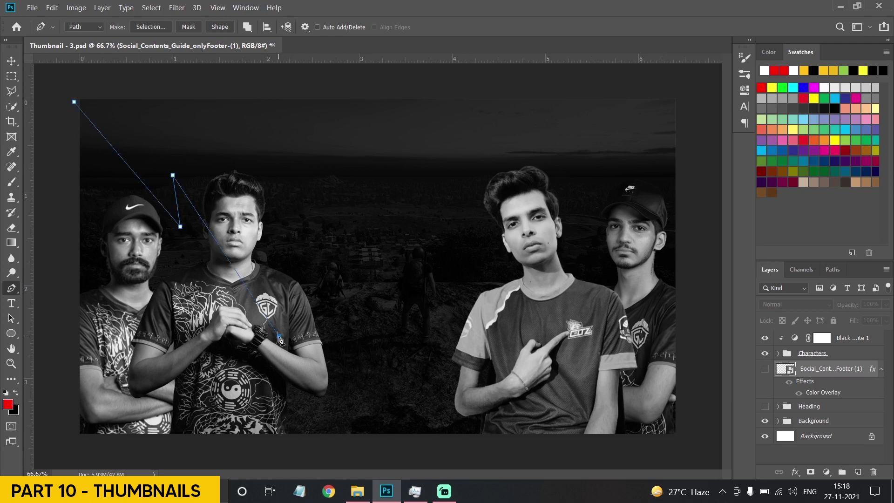
key("Escape")
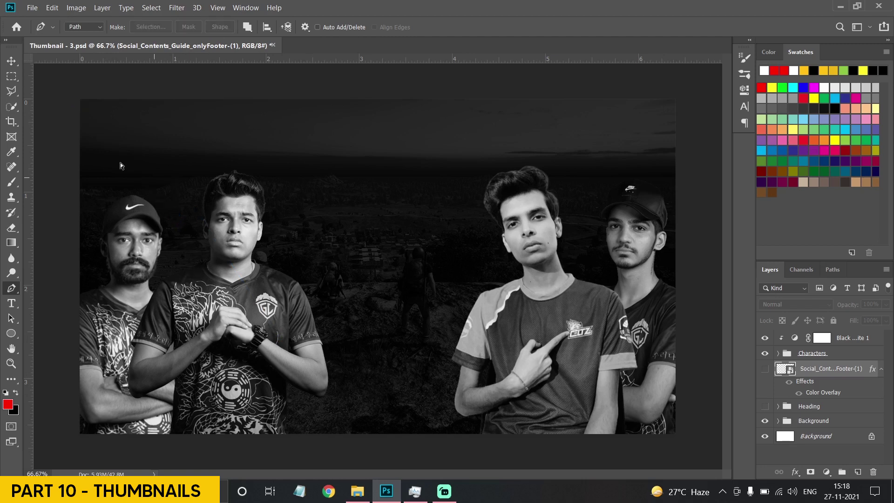
left_click(324, 436)
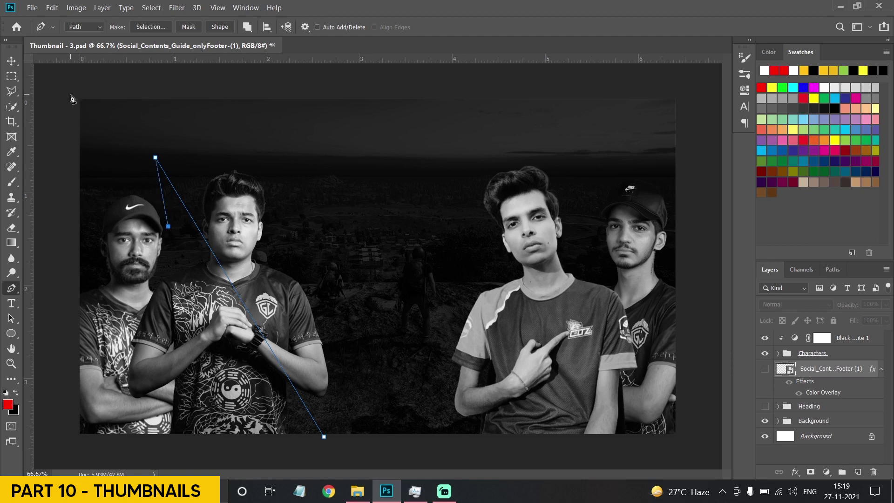
left_click(70, 448)
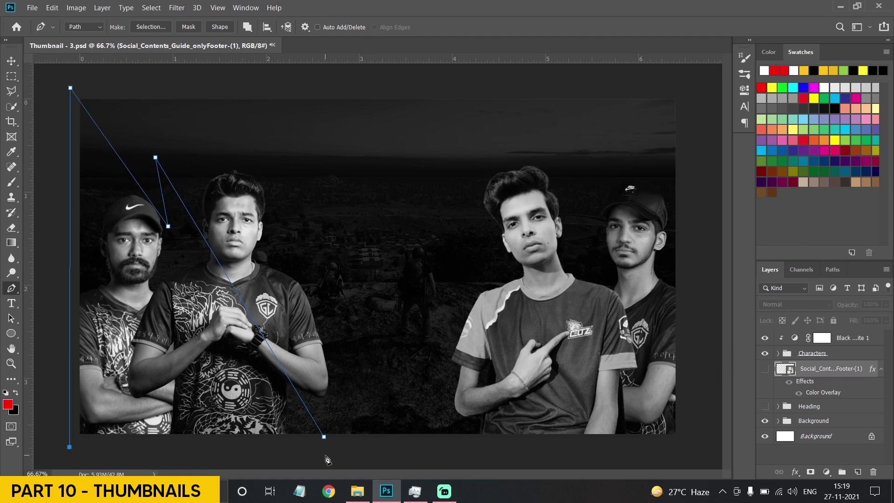
left_click(322, 447)
Fill the jagged path with a yellow Solid Color fill layer.
left_click(826, 471)
left_click(810, 270)
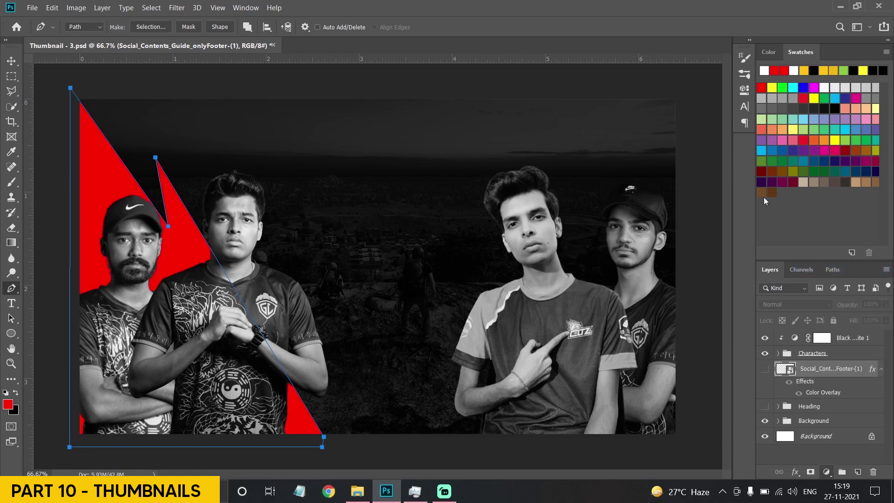
left_click(803, 70)
left_click(833, 251)
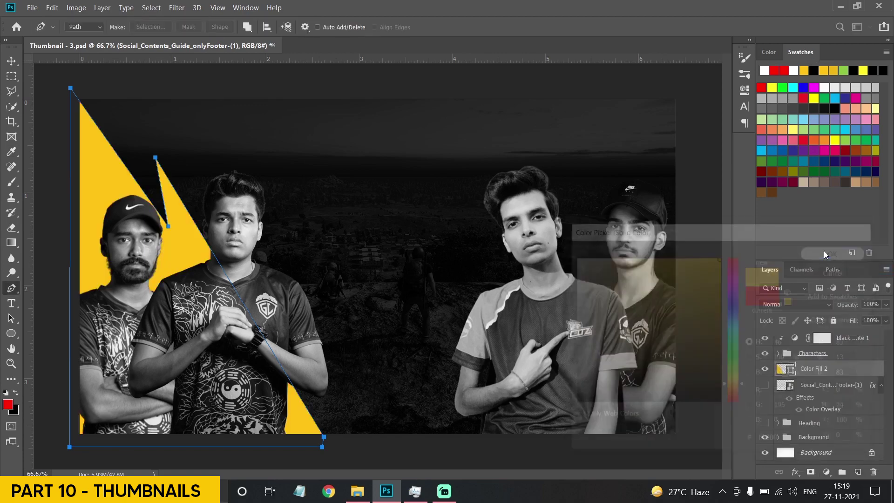
Duplicate the yellow jagged shape, flip the copy horizontally and move it to the canvas's right edge.
key("ctrl+j")
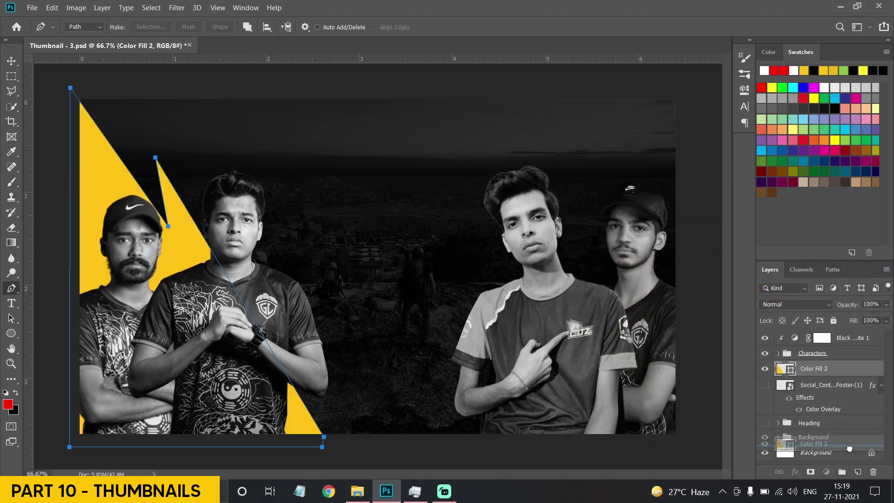
key("ctrl+t")
right_click(186, 279)
left_click(226, 385)
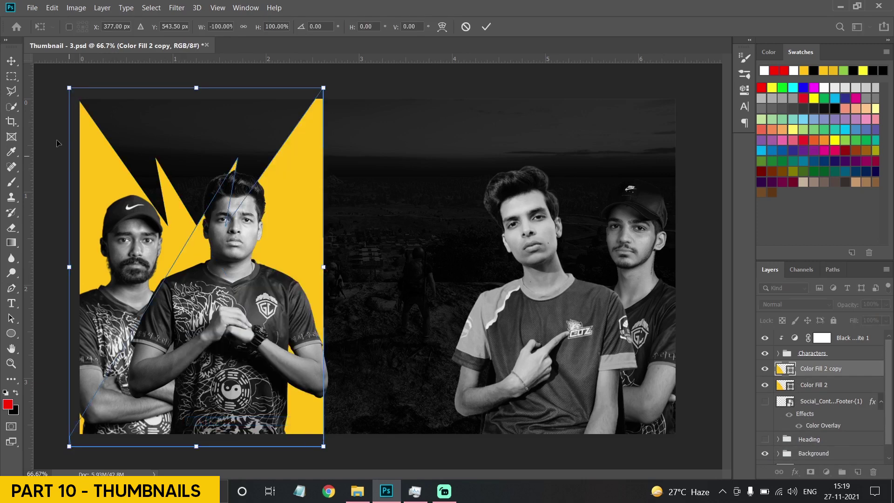
key("Return")
left_click_drag(289, 216, 653, 224)
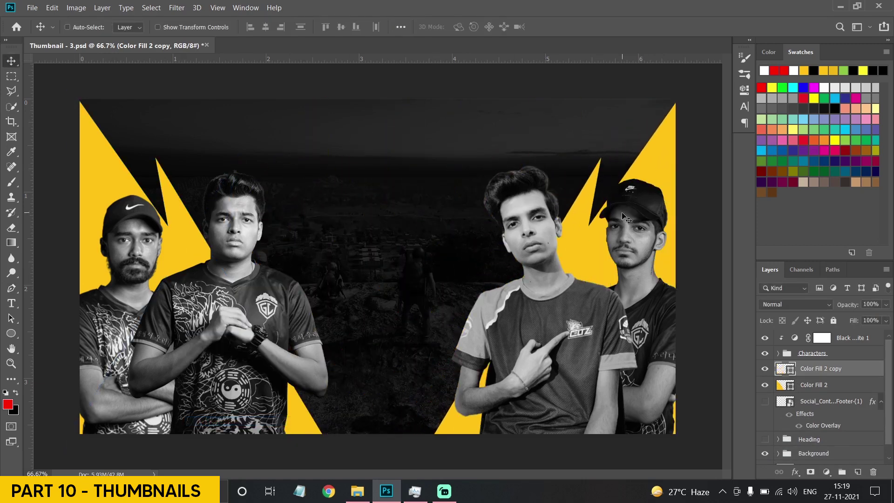
Duplicate both yellow shapes and group the copies as Back above the originals.
left_click(809, 386)
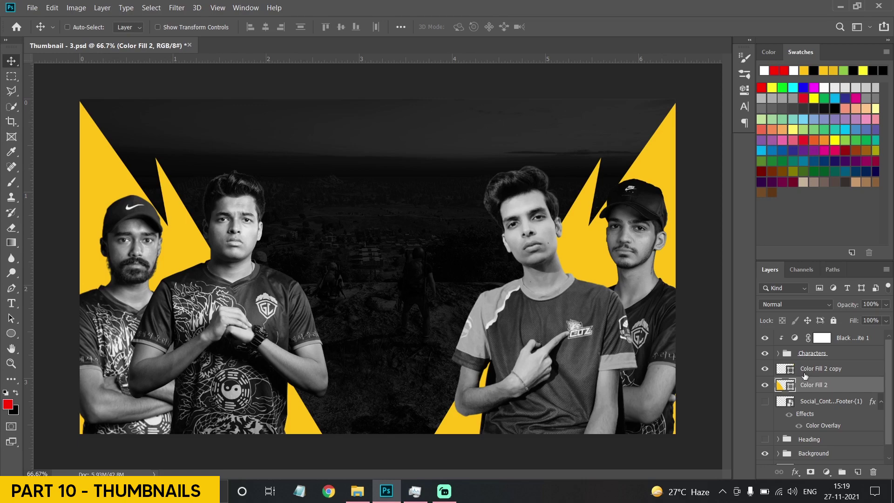
left_click(805, 373, "shift")
left_click_drag(806, 381, 857, 471)
key("ctrl+g")
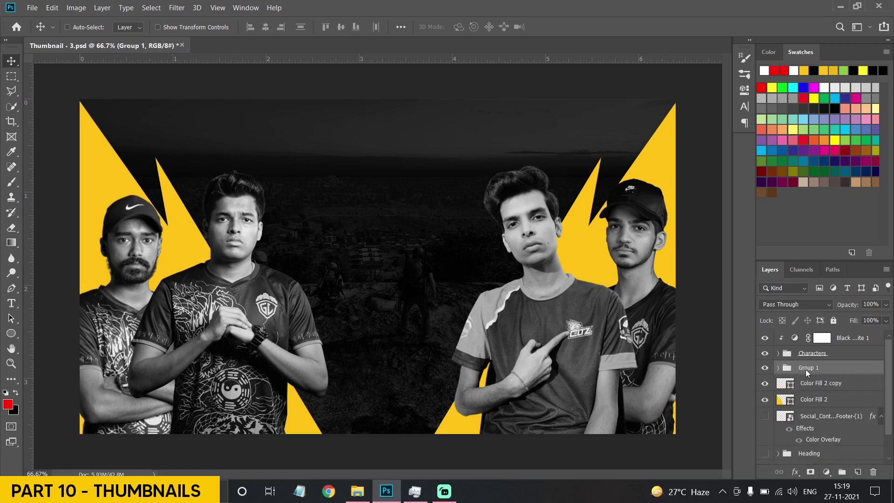
key("Return")
Place HighresScreenshot00155.png from the Yellow GFX Pack folder above the Back group and enlarge it to cover the canvas.
left_click(357, 491)
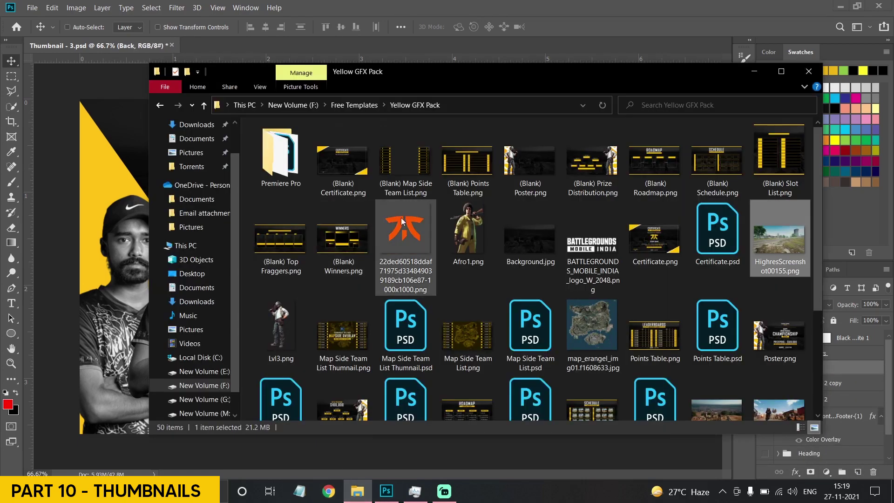
left_click_drag(744, 260, 377, 87)
left_click_drag(377, 424, 378, 436)
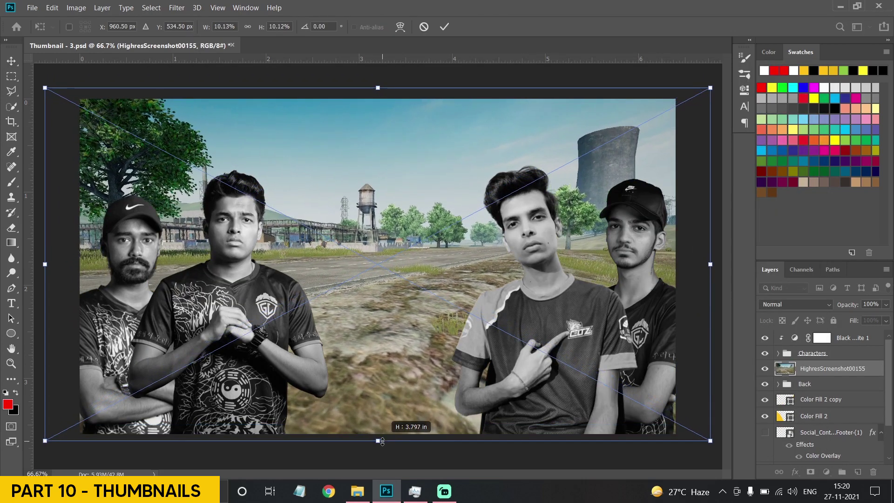
key("Return")
Set the HighresScreenshot00155 layer to Soft Light blending and clip it to the Back group.
left_click(791, 305)
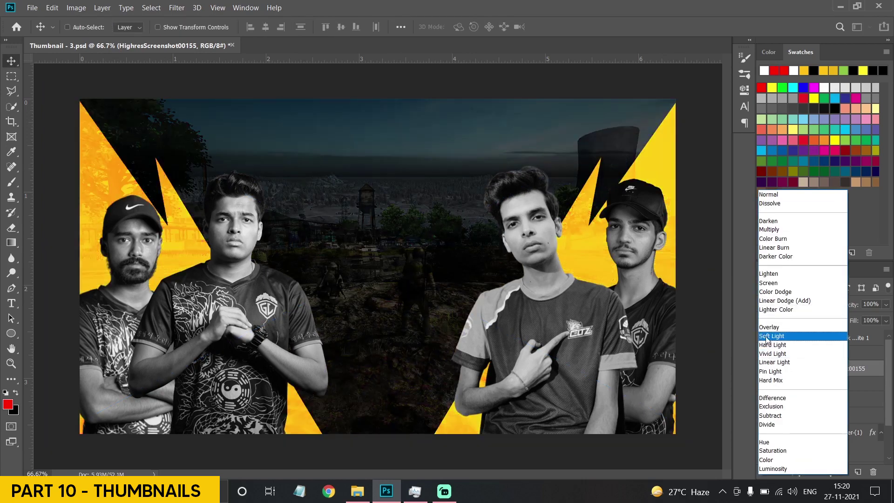
left_click(767, 339)
right_click(831, 368)
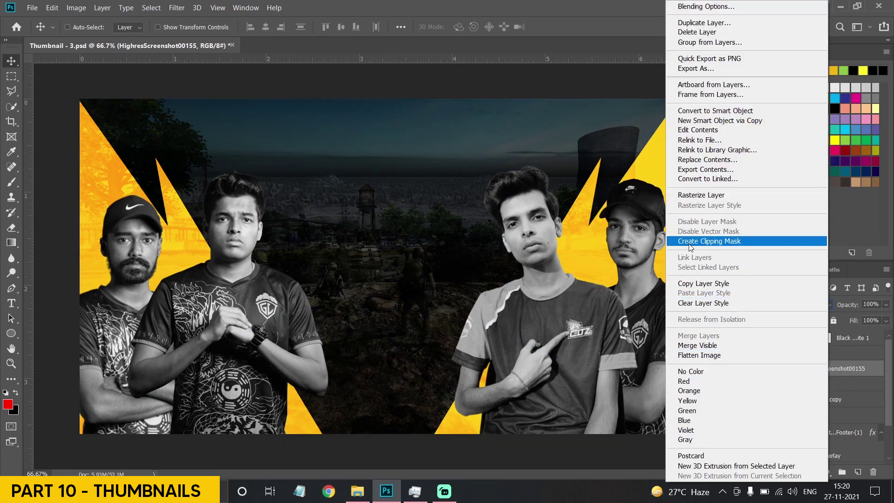
left_click(670, 236)
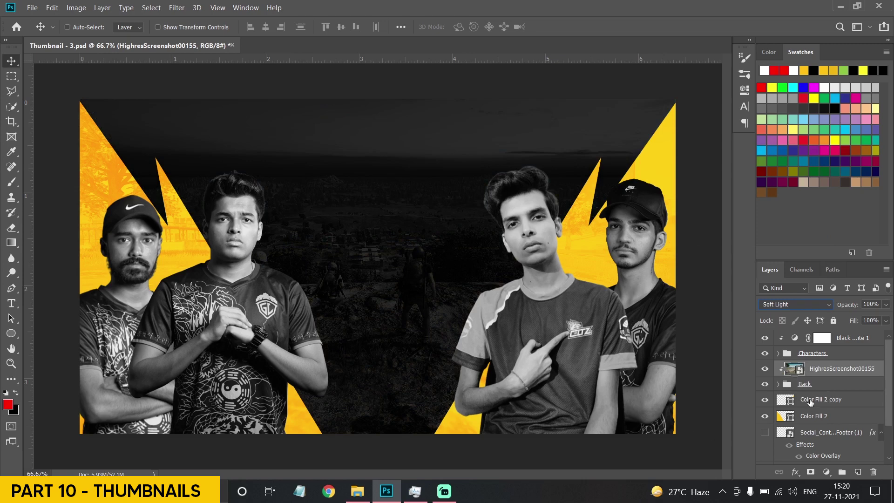
Change the fill of the two original jagged shapes beneath the Back group to white.
left_click(810, 402)
left_click(806, 415, "shift")
left_click(13, 335)
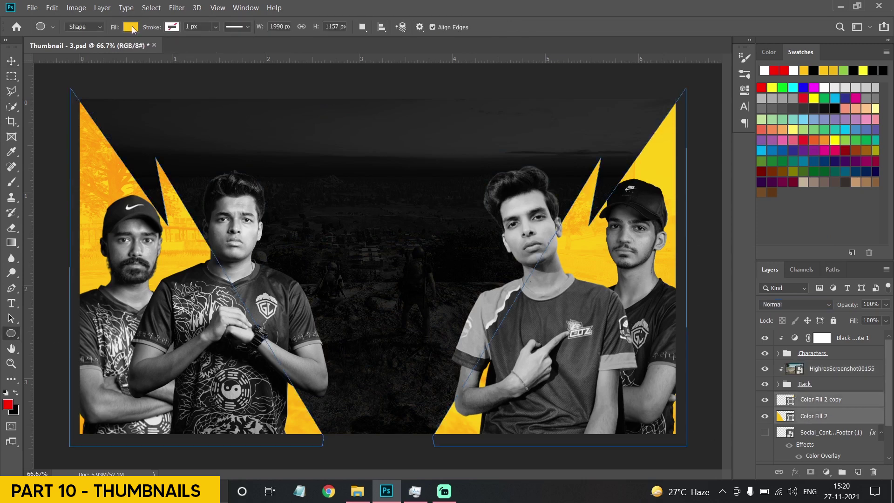
left_click(132, 27)
left_click(137, 99)
Rotate the left white shape slightly until a thin white border shows along the upper edges of the yellow shape.
key("v")
left_click(834, 416)
key("ctrl+t")
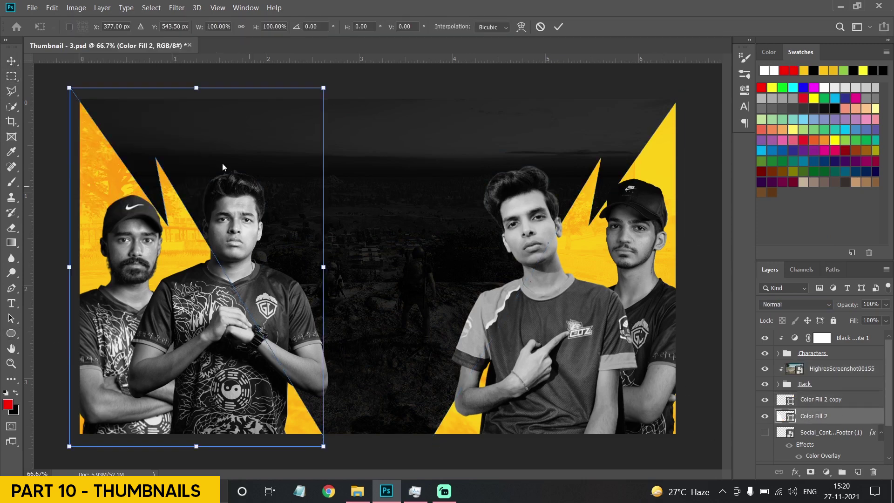
mouse_move(341, 96)
left_mouse_down()
mouse_move(347, 99)
mouse_move(340, 94)
left_mouse_up()
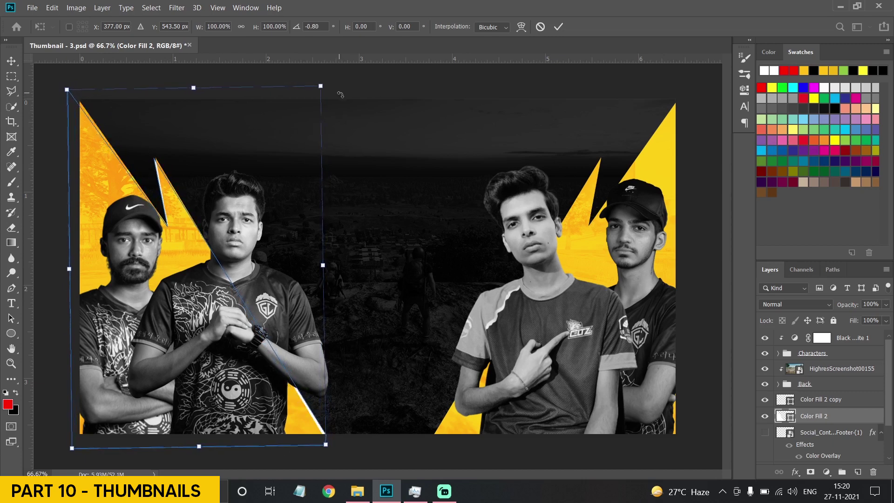
key("Return")
key("ctrl+r")
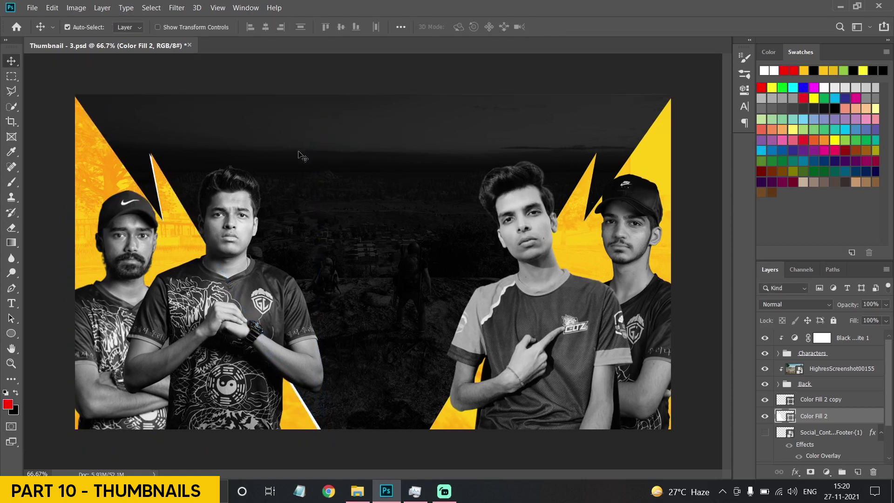
key("ctrl+r")
key("ctrl+t")
left_click_drag(359, 152, 380, 162)
key("Return")
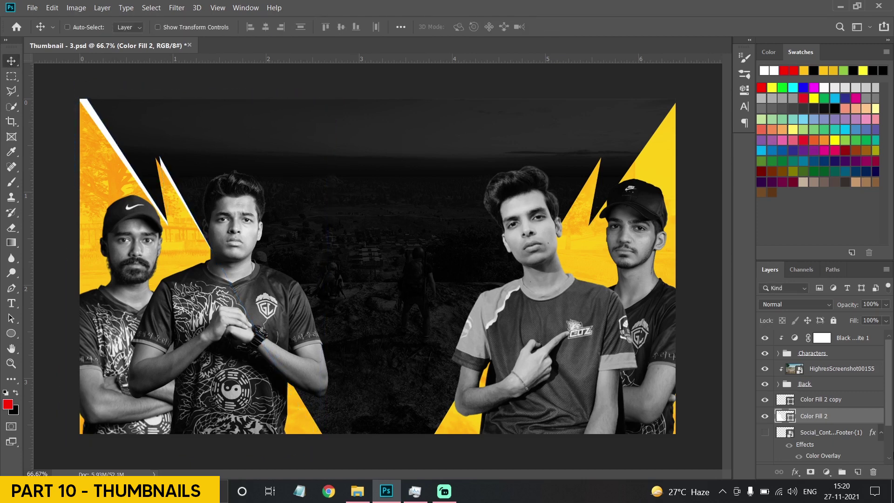
Rotate and shift the right white shape slightly until a thin white border shows along the upper edges of the right yellow shape.
left_click(823, 399)
key("ctrl+t")
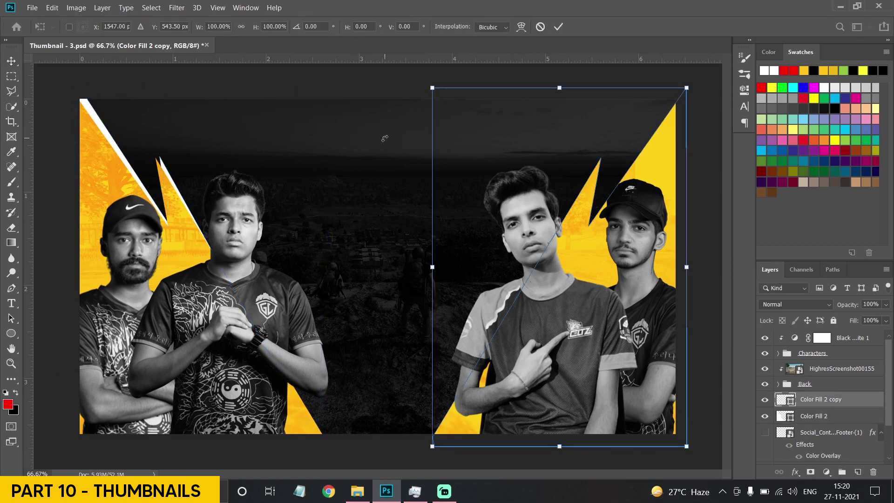
left_click_drag(384, 136, 389, 149)
left_click_drag(389, 150, 356, 135)
key("Return")
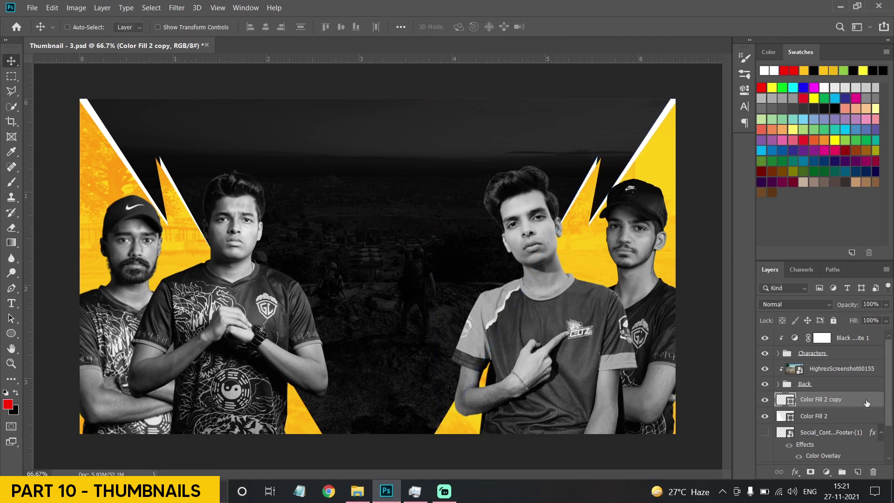
Group the two white jagged shapes and name the group Back white.
left_click(808, 416, "shift")
key("ctrl+g")
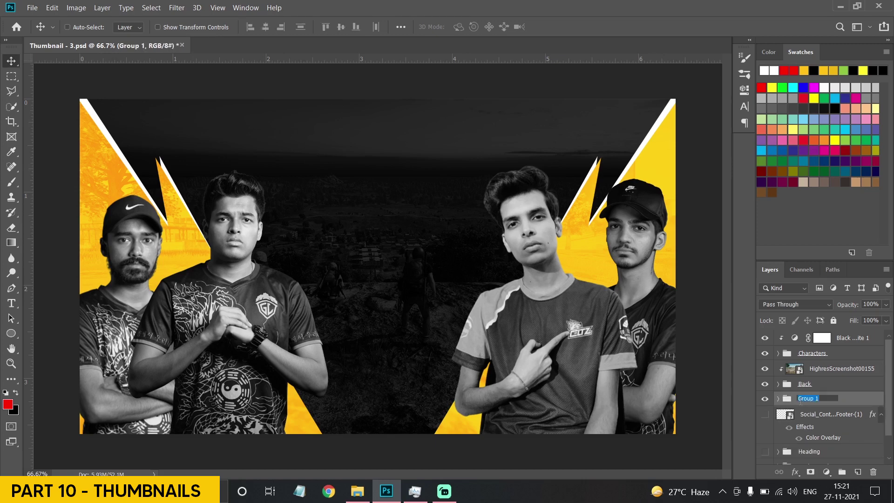
type("Back white")
key("Return")
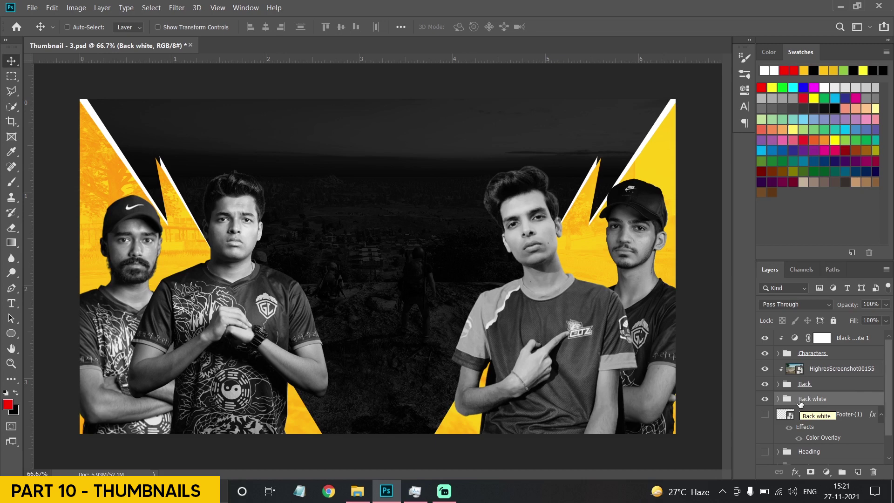
Show the Heading group, shrink and centre it near the canvas's upper edge, and stack it directly beneath the Back white group.
left_click(765, 338)
left_click(765, 338)
left_click(764, 451)
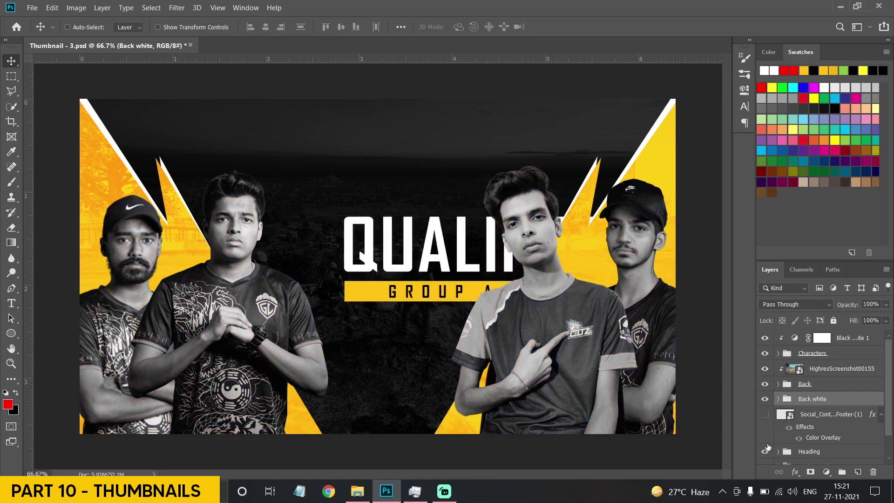
left_click_drag(802, 454, 801, 331)
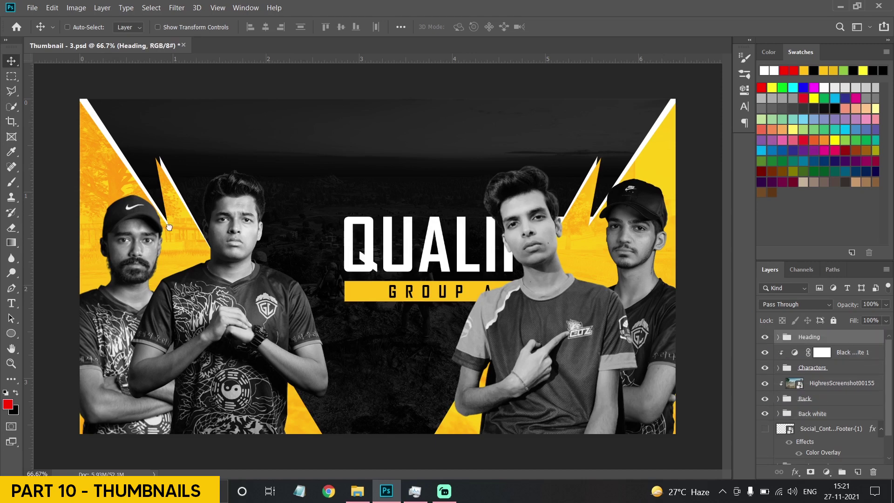
key("ctrl+t")
left_click_drag(377, 301, 381, 147)
left_click_drag(384, 187, 384, 208)
key("Return")
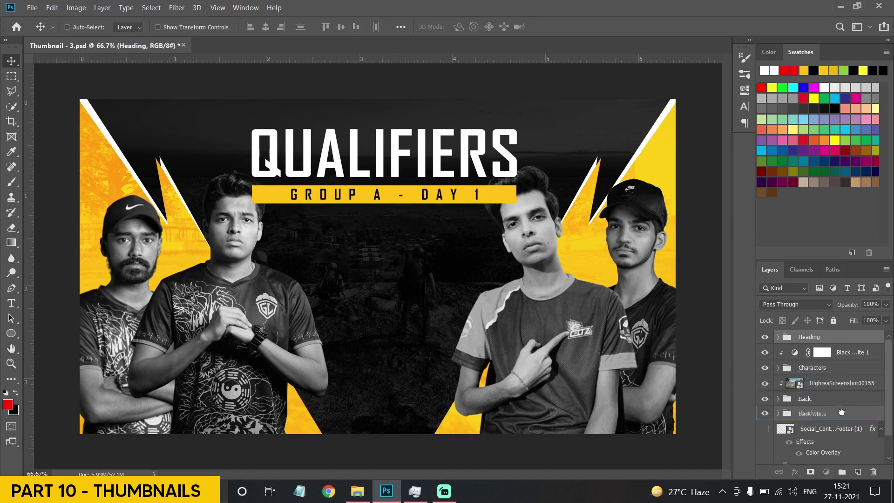
left_click_drag(841, 413, 841, 419)
left_click_drag(446, 173, 447, 177)
Replace the QUALIFIERS title text with GRAND FINALS.
left_click(11, 303)
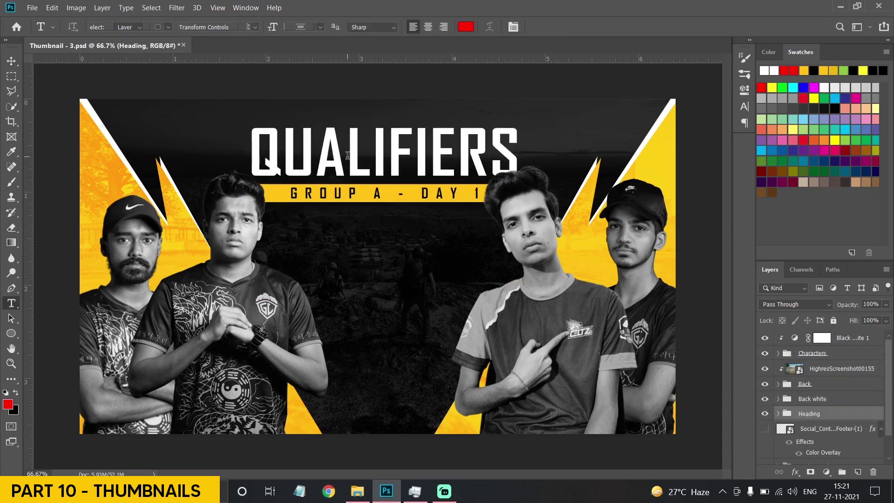
left_click(348, 158)
key("ctrl+a")
type("GRAND GINALS")
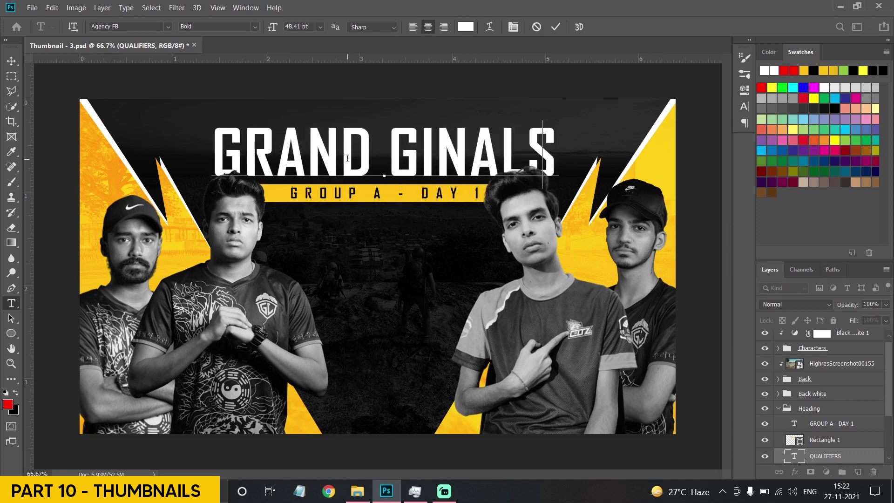
key("BackSpace")
key("BackSpace")
key("BackSpace")
key("BackSpace")
key("BackSpace")
key("BackSpace")
type("FINALS")
Set the GRAND FINALS title's font size to 40 pt.
key("ctrl+a")
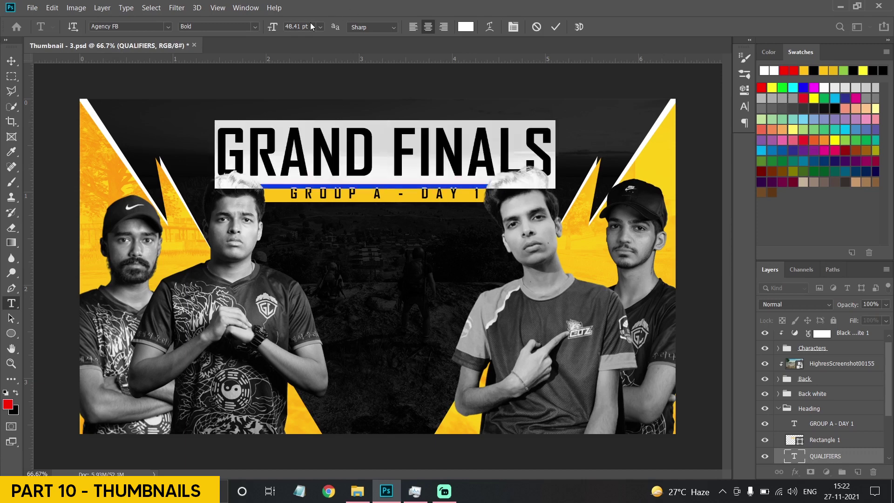
type("40")
key("Return")
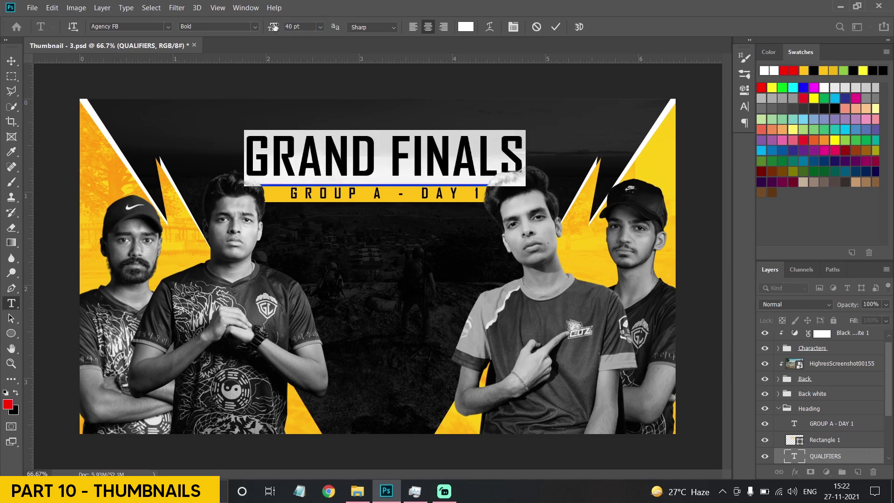
key("ctrl+Return")
Replace the GROUP A - DAY 1 text in the yellow bar with FINALS DAY 1.
left_click(344, 195)
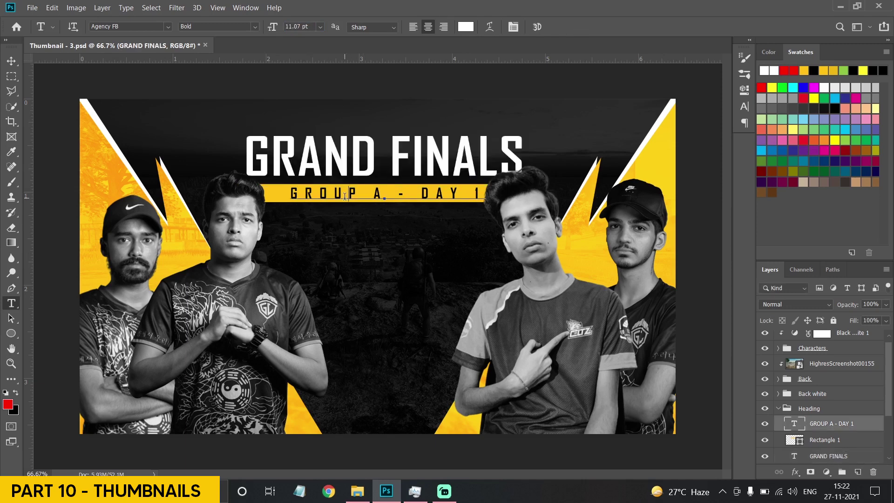
key("ctrl+a")
type("GRANDS FINALS FA")
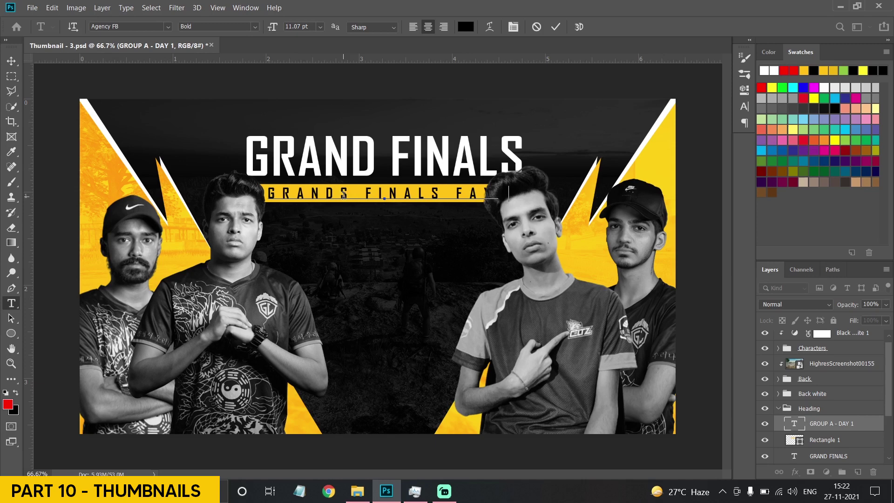
key("ctrl+a")
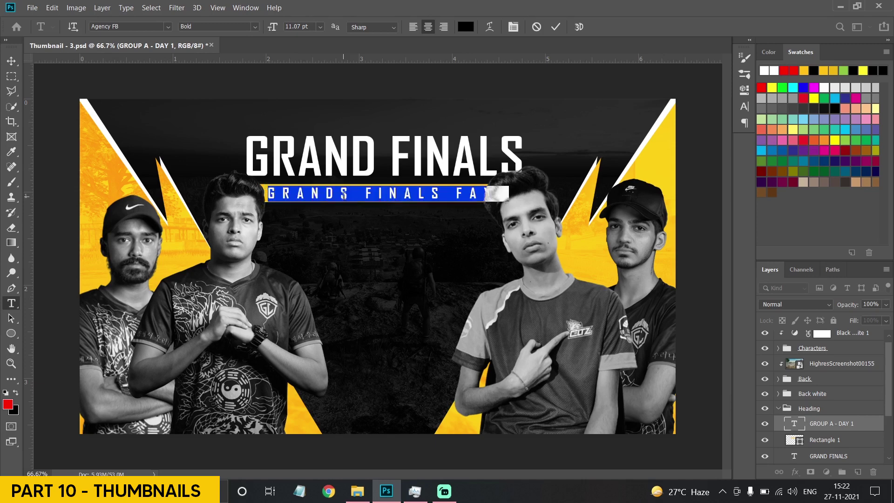
type("DAY 1 -")
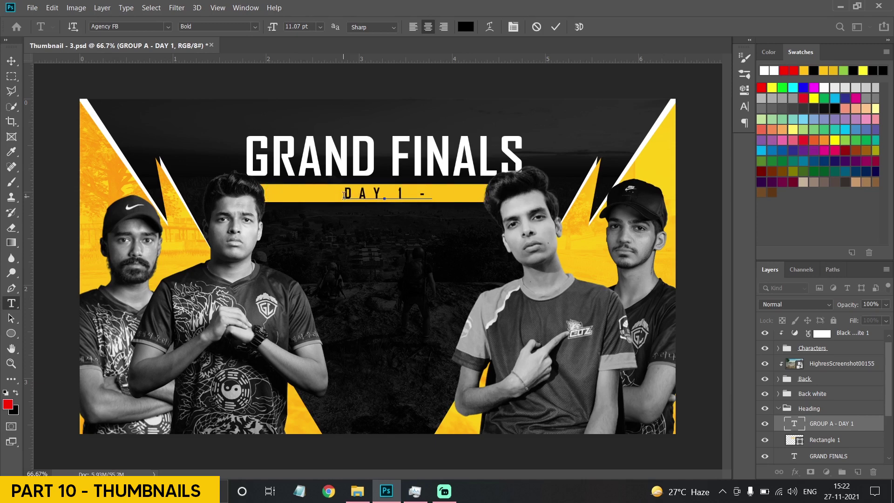
key("BackSpace")
key("BackSpace")
type("FINALS")
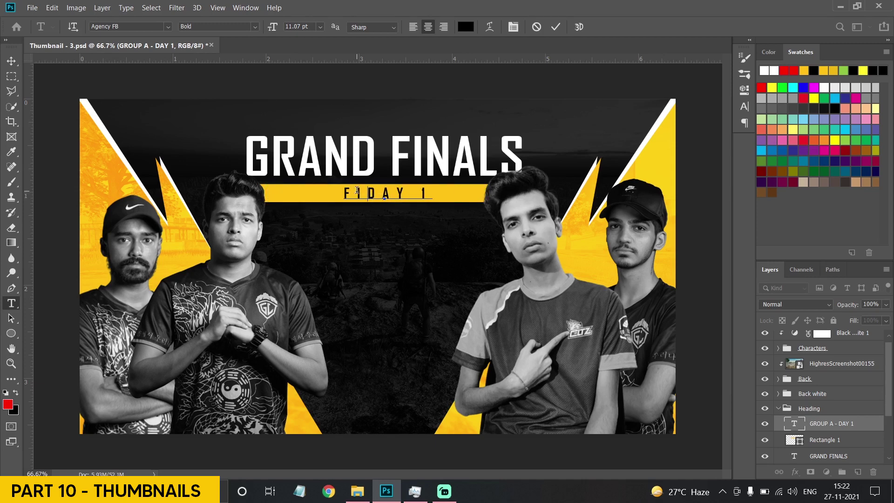
left_click(273, 190)
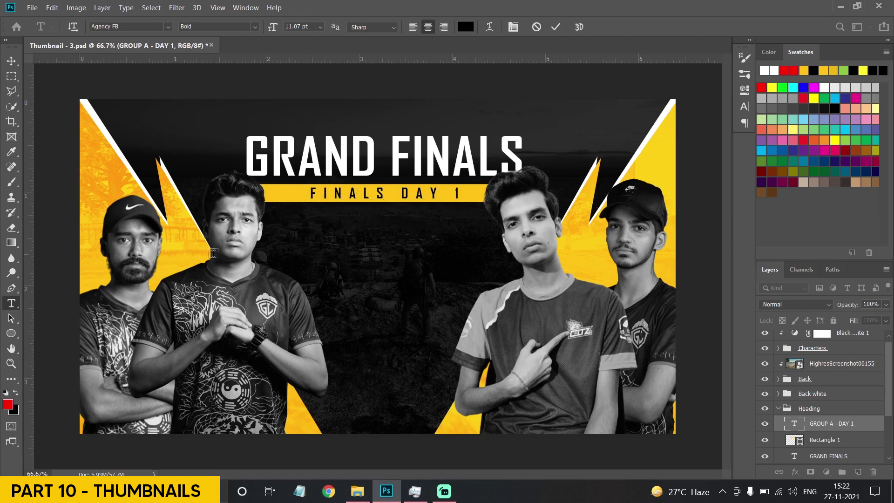
Scale the Heading group down slightly and keep it centred near the canvas's upper edge.
left_click(778, 408)
key("ctrl+t")
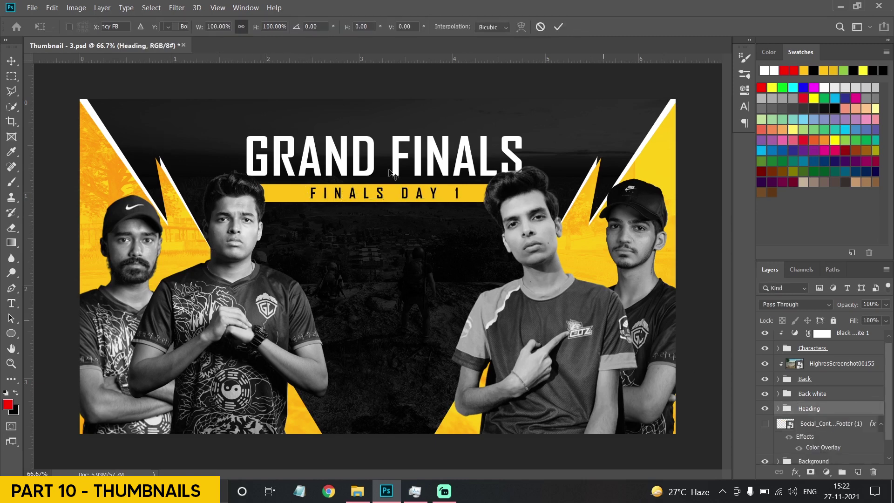
left_click_drag(383, 131, 351, 149)
key("Return")
key("v")
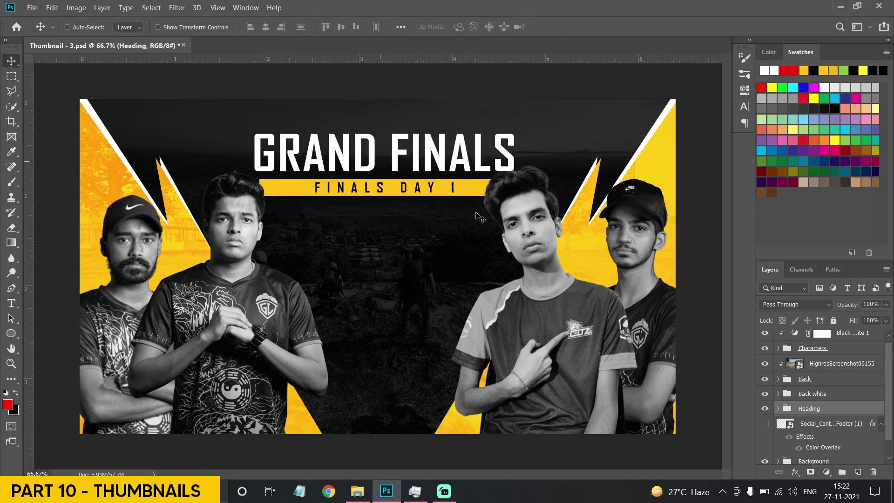
Widen the yellow rectangle behind FINALS DAY 1 to about the width of the GRAND FINALS title.
left_click(779, 408)
left_click(820, 446)
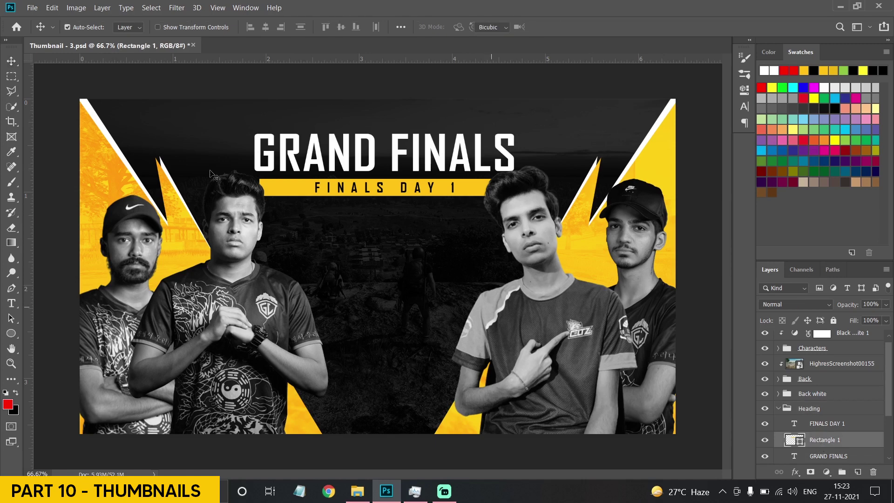
key("ctrl+t")
key("Return")
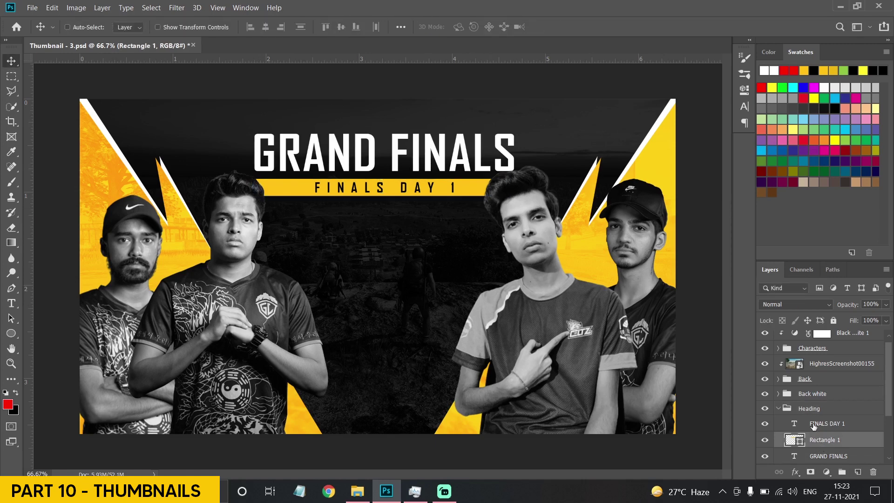
left_click(777, 408)
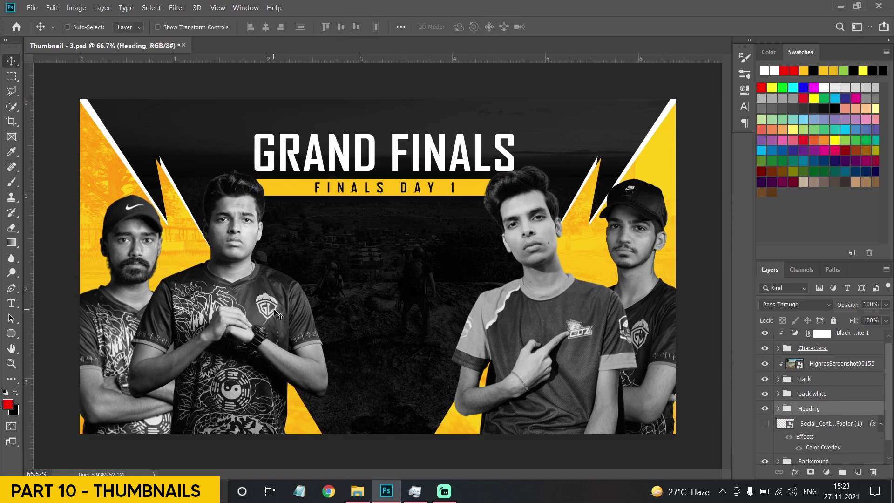
Show the Social_Contents_Guide_onlyFooter logo layer and centre it horizontally against the Background layer.
scroll(759, 355, "up", 1)
scroll(790, 371, "down", 3)
left_click(764, 403)
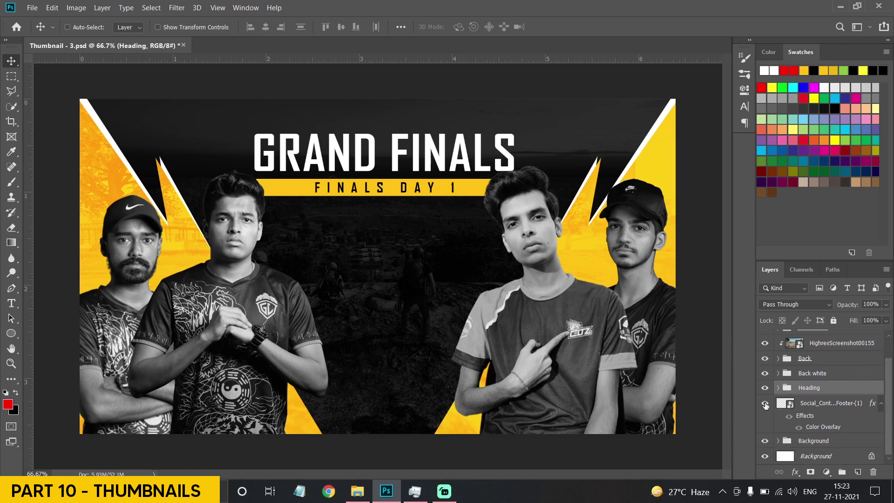
left_click(815, 408)
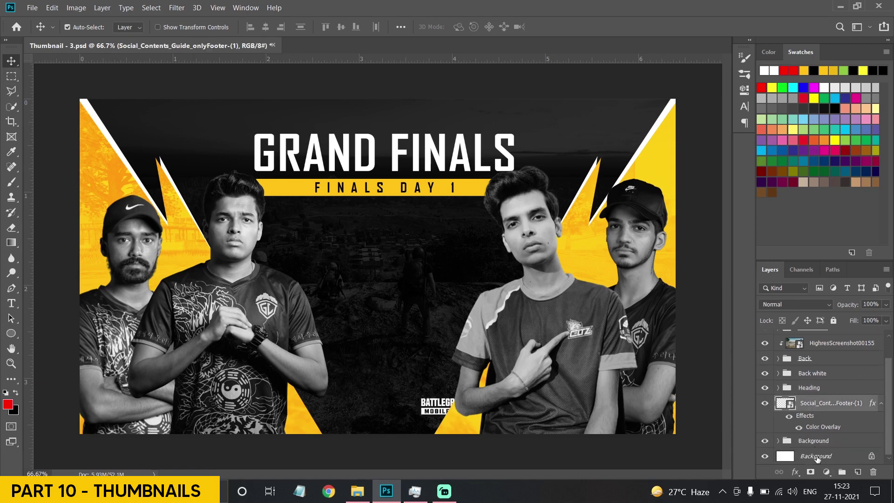
left_click(817, 458, "ctrl")
left_click(265, 27)
left_click(821, 403)
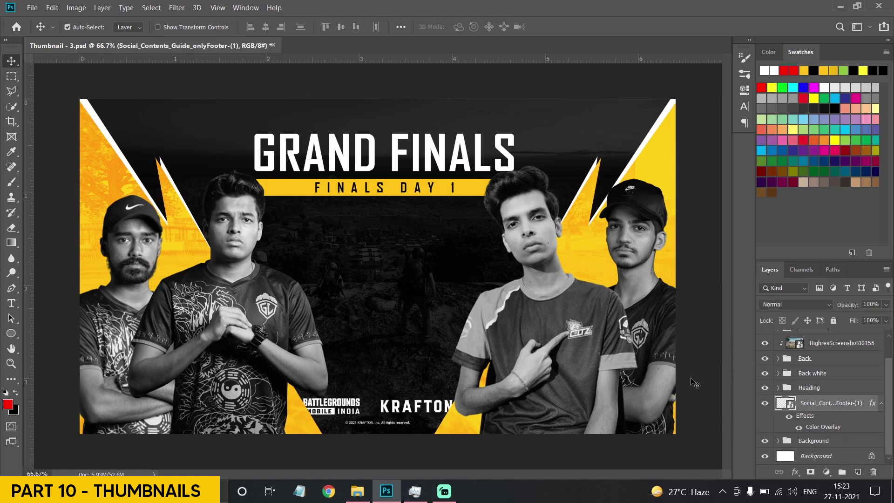
Scale the footer logos to 14.14% and position them at the canvas's bottom edge between the two player pairs.
key("ctrl+t")
left_click_drag(379, 391, 382, 402)
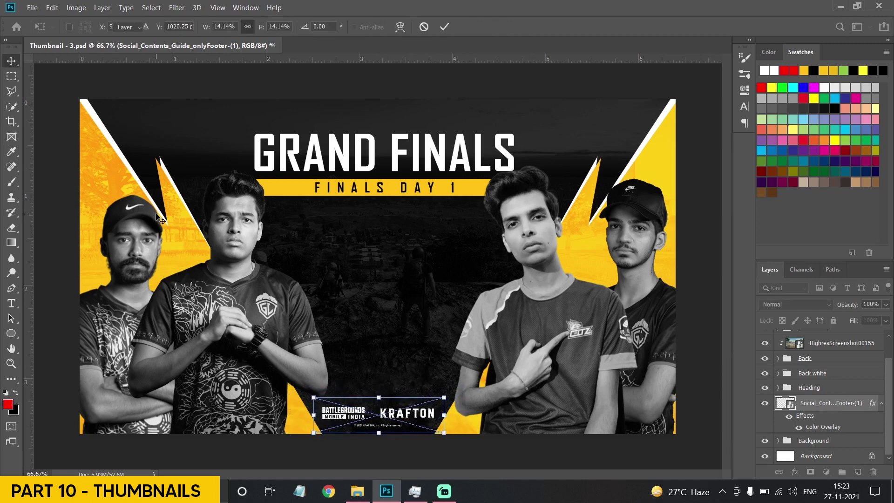
key("Return")
Open the recent files Thumbnail - 2.psd and Thumbnail - 1.psd.
left_click(33, 8)
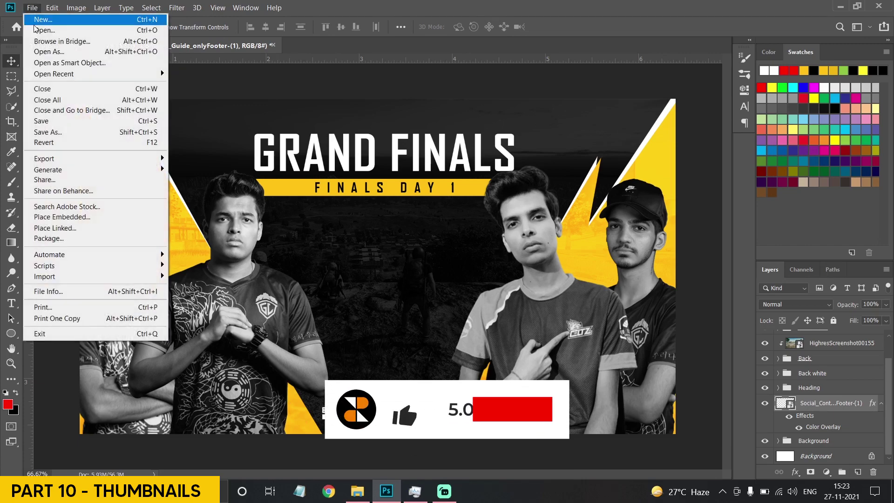
mouse_move(49, 66)
left_click(209, 83)
left_click(33, 7)
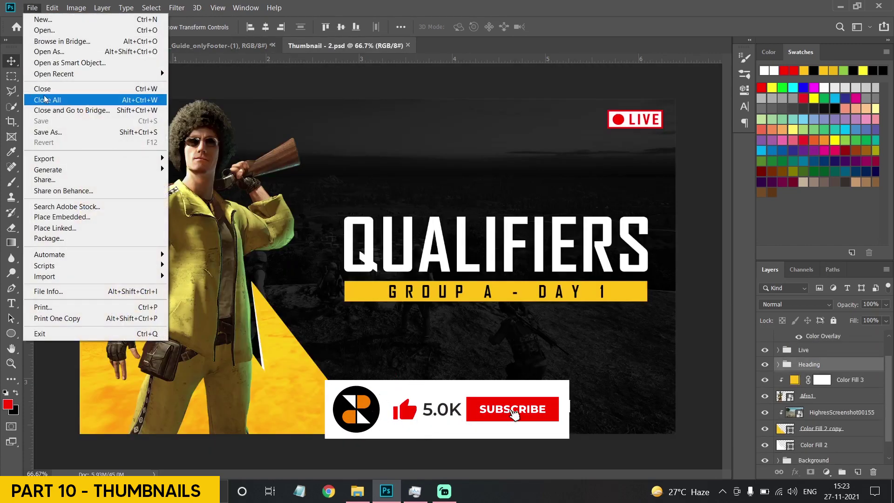
left_click(310, 80)
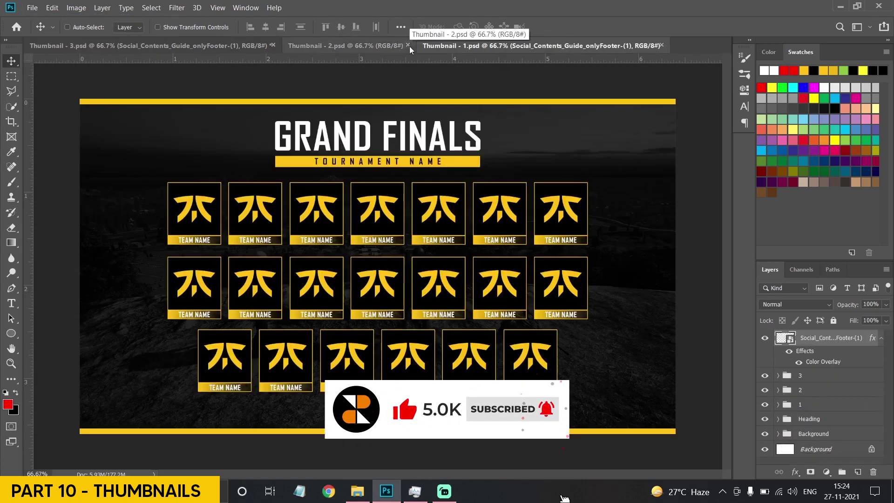
Copy the Box 1 team group from Thumbnail - 1.psd into Thumbnail - 3.psd, stack it beneath Characters and place it below the heading's left end.
left_click(777, 404)
scroll(805, 424, "down", 3)
left_click_drag(807, 414, 321, 178)
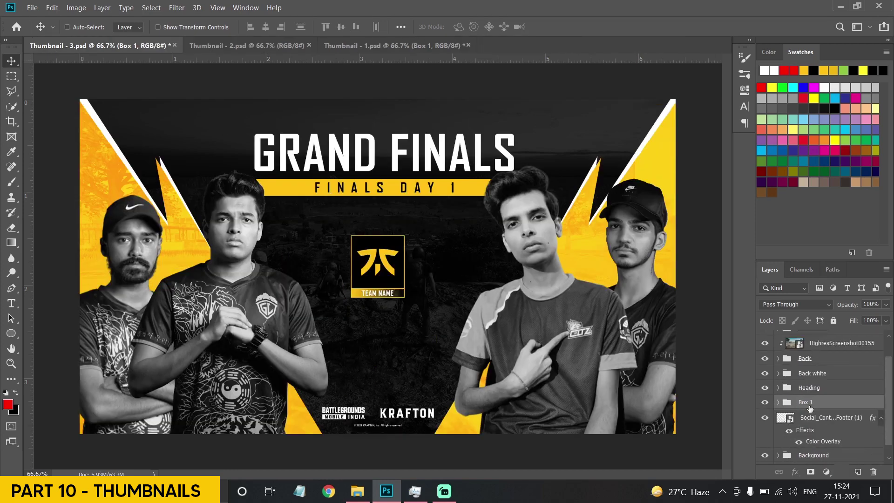
left_click_drag(809, 406, 800, 377)
left_click_drag(378, 259, 309, 238)
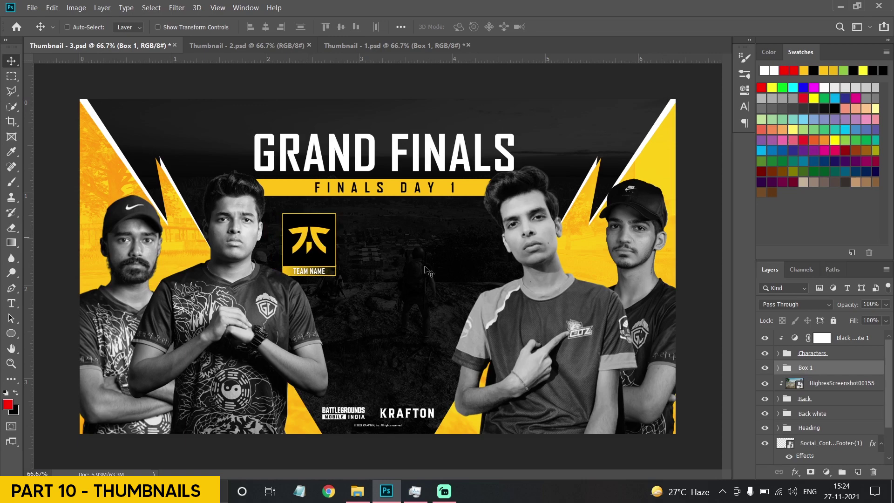
Scale the Characters group down to about 93% with its base kept on the canvas's bottom edge.
left_click(837, 358)
key("ctrl+t")
left_click_drag(377, 162, 376, 179)
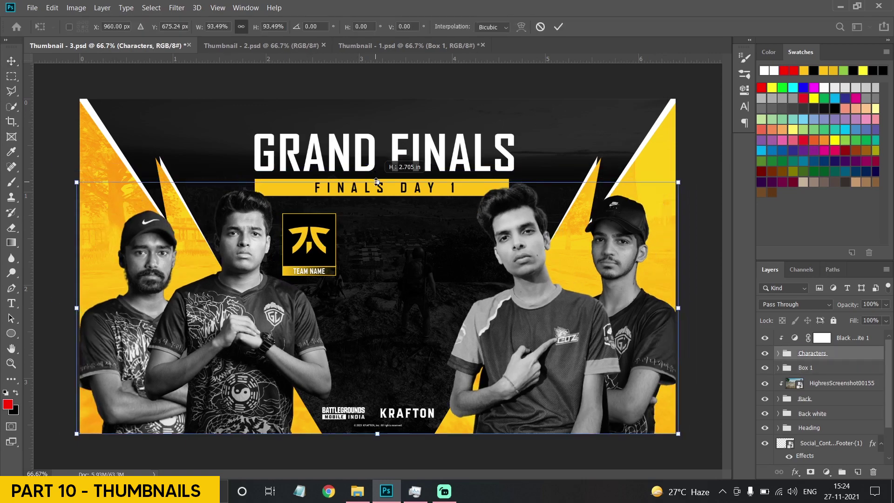
left_click(177, 107)
Spread the players outward, shifting the left pair toward the left canvas edge and the right pair toward the right edge.
left_click(777, 354)
left_click(823, 371)
left_click(823, 384, "ctrl")
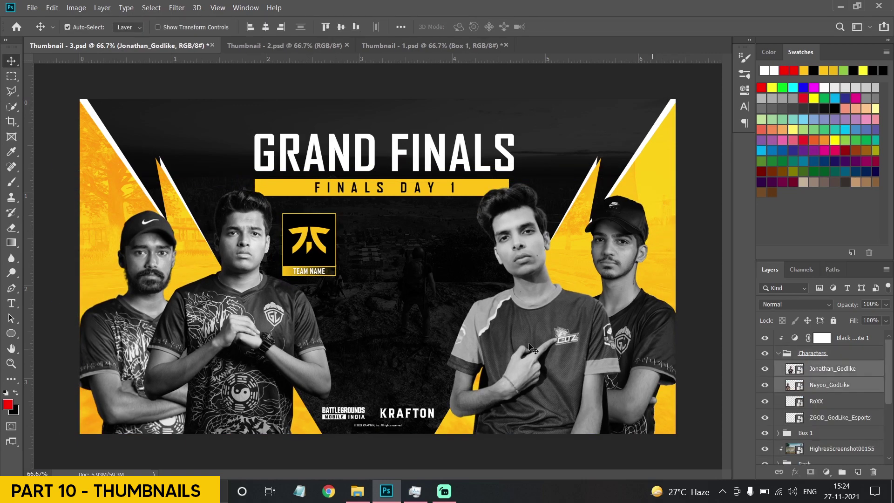
left_click_drag(360, 321, 328, 320)
left_click(817, 401)
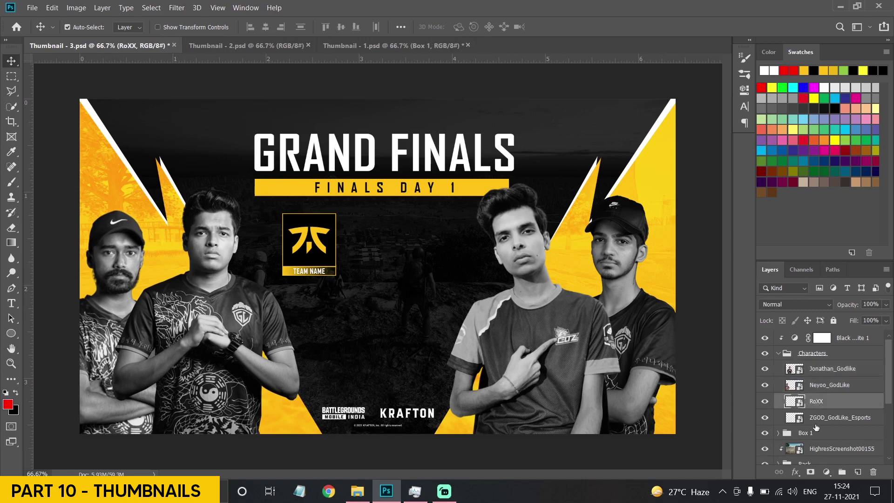
left_click(815, 421, "ctrl")
left_click_drag(574, 318, 599, 319)
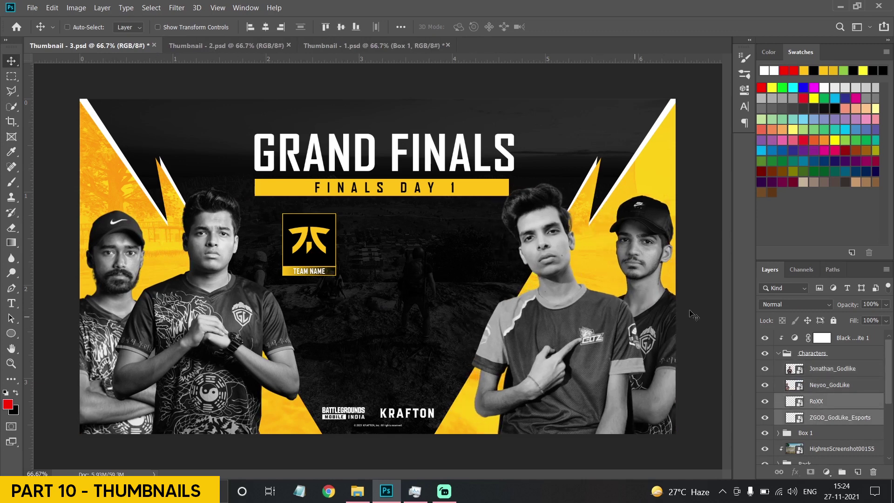
Widen the yellow FINALS DAY 1 bar in the Heading group to about 102% so it spans the full GRAND FINALS title.
left_click(782, 355)
left_click(778, 354)
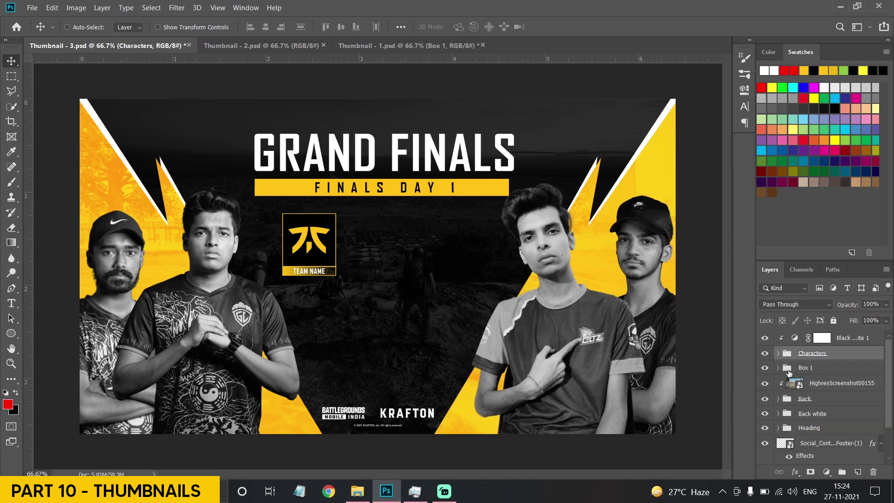
left_click(802, 427)
left_click(777, 427)
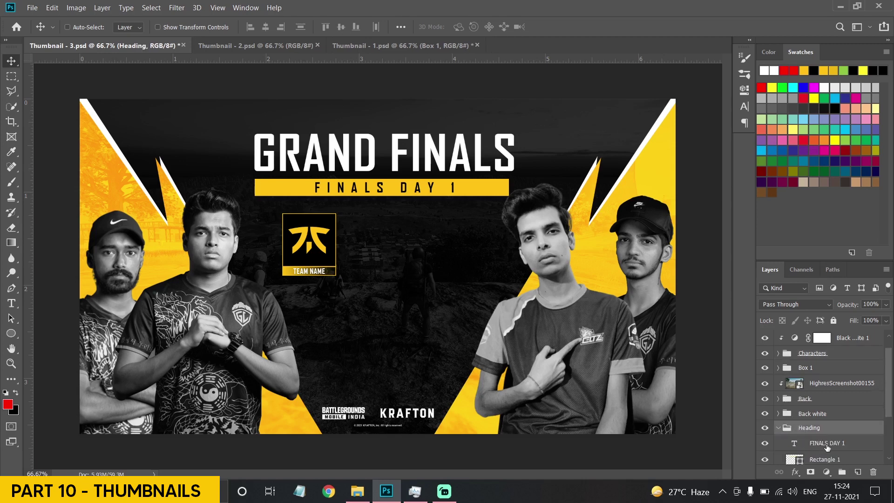
scroll(810, 410, "down", 1)
left_click(824, 410)
key("ctrl+t")
key("Return")
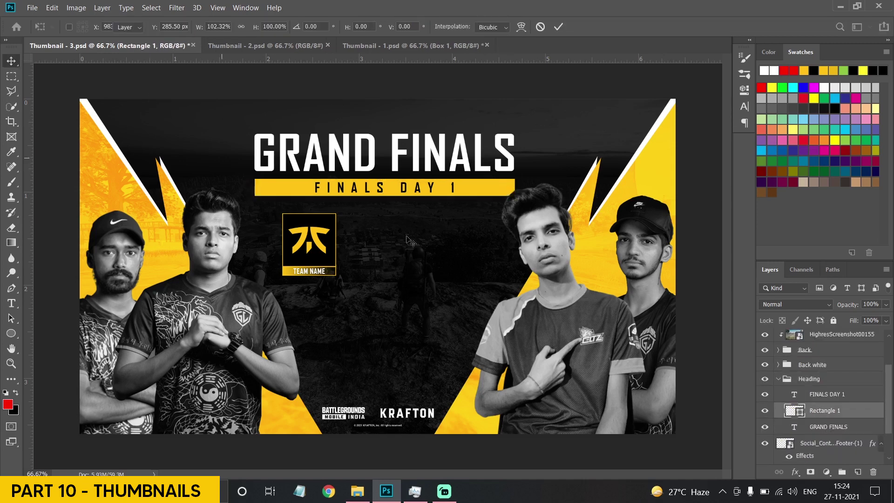
left_click(777, 378)
Move Box 1 flush with the yellow bar's left end and duplicate it three times into a row of four beneath the bar.
left_click(808, 367)
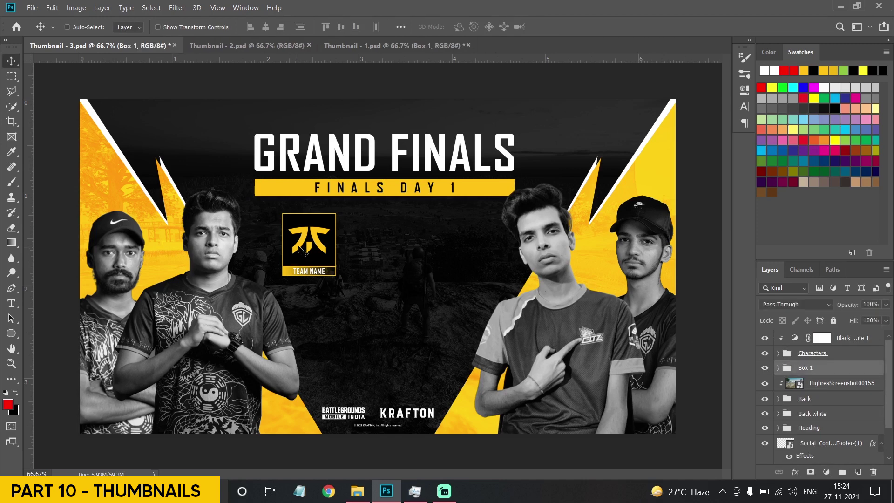
left_click_drag(312, 240, 361, 246)
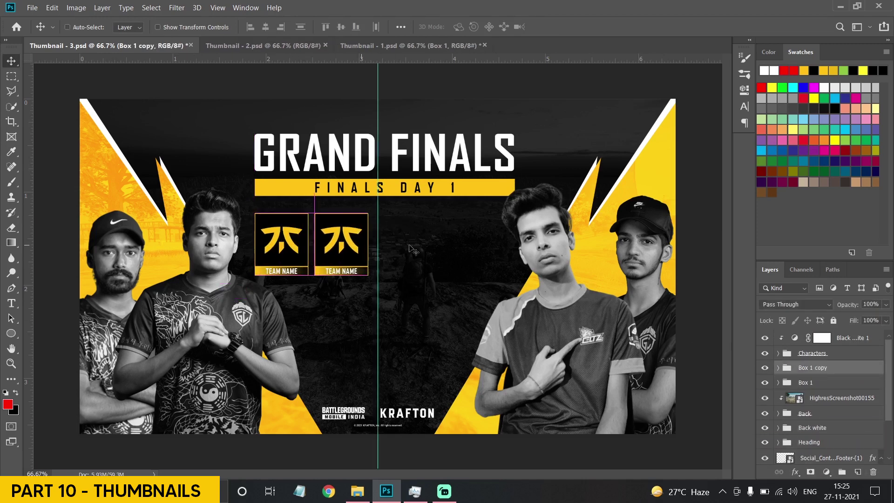
left_click_drag(806, 371, 857, 472)
left_click_drag(326, 241, 384, 247)
left_click_drag(815, 369, 857, 471)
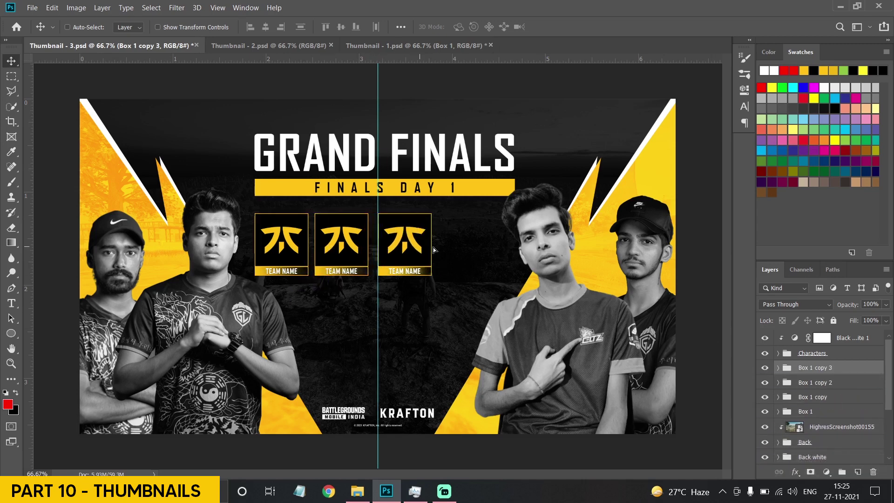
left_click_drag(411, 252, 476, 252)
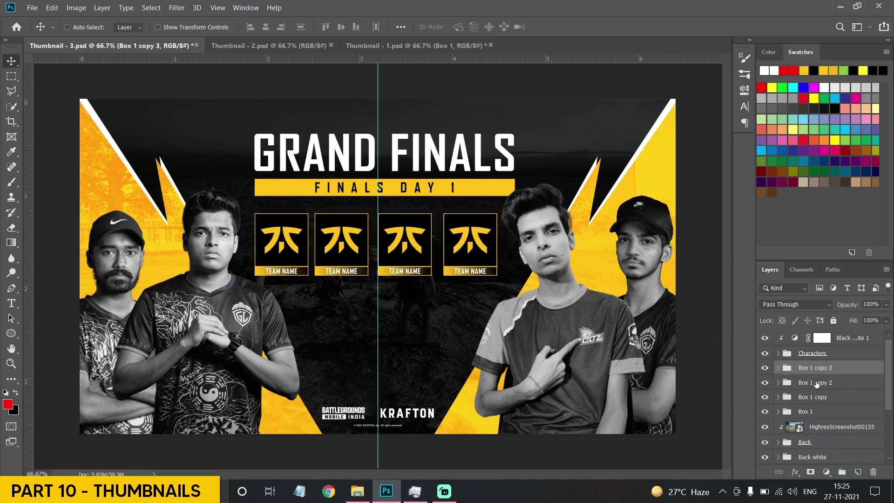
Distribute the four team boxes with equal horizontal spacing across the row.
left_click(815, 383, "ctrl")
left_click(814, 398, "ctrl")
left_click(809, 412, "ctrl")
left_click(375, 27)
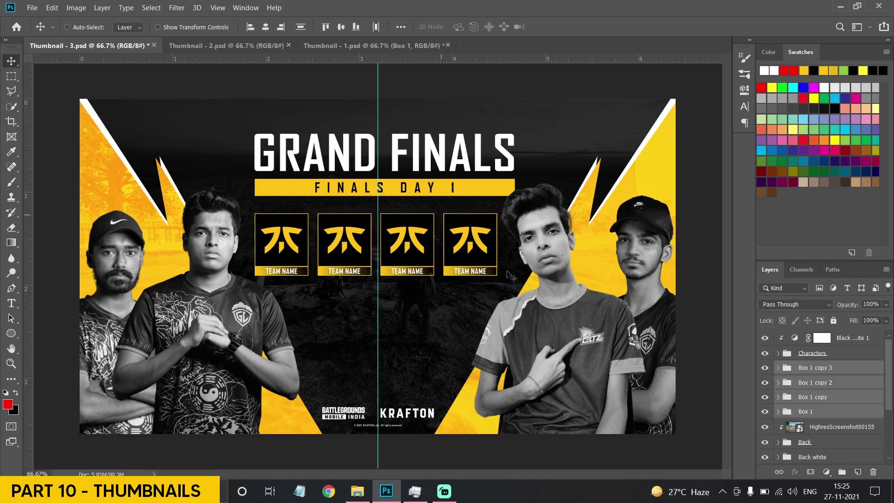
Group the four team boxes as 1 and duplicate the group directly below as a second row named 2.
key("ctrl+g")
key("ctrl+j")
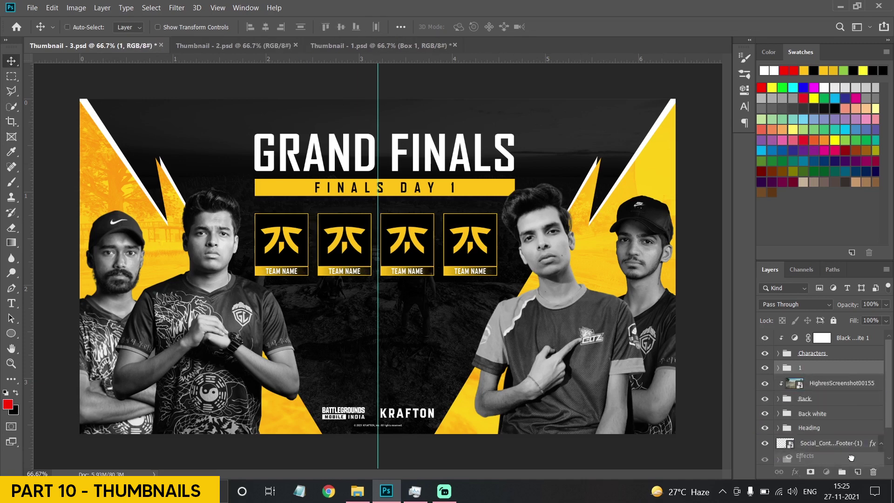
left_click_drag(370, 220, 369, 297)
double_click(809, 367)
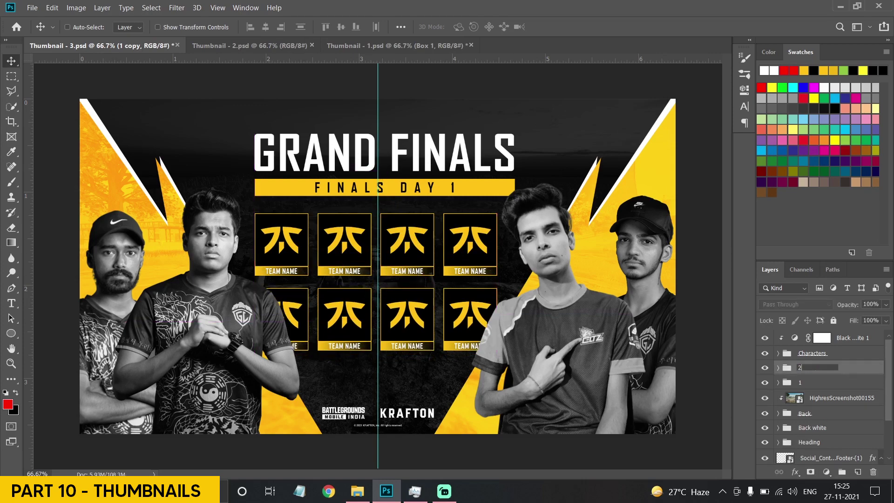
type("2")
key("Return")
Scale both team box rows down together and centre them beneath the yellow bar so they fit between the front players.
left_click(799, 382, "shift")
key("ctrl+t")
left_click_drag(255, 351, 308, 301)
left_click_drag(421, 279, 397, 279)
key("Return")
key("ctrl+t")
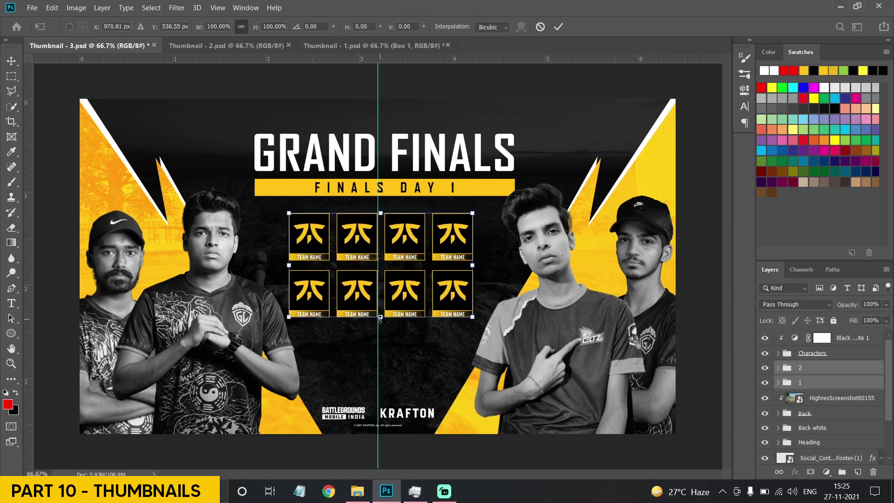
left_click_drag(381, 317, 383, 330)
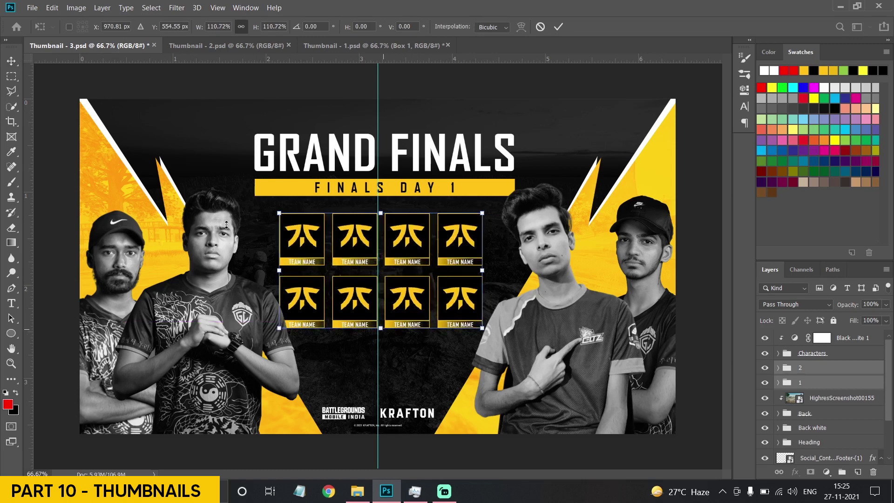
key("Return")
Align box groups 1 and 2 and the Heading group to the Background's horizontal centre.
scroll(808, 462, "down", 3)
left_click(808, 461, "ctrl")
scroll(827, 376, "up", 3)
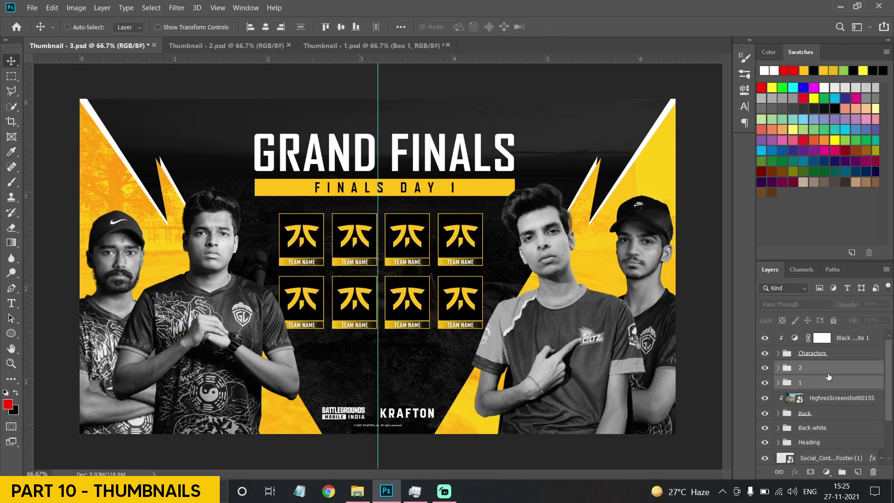
left_click(804, 437, "ctrl")
left_click(266, 27)
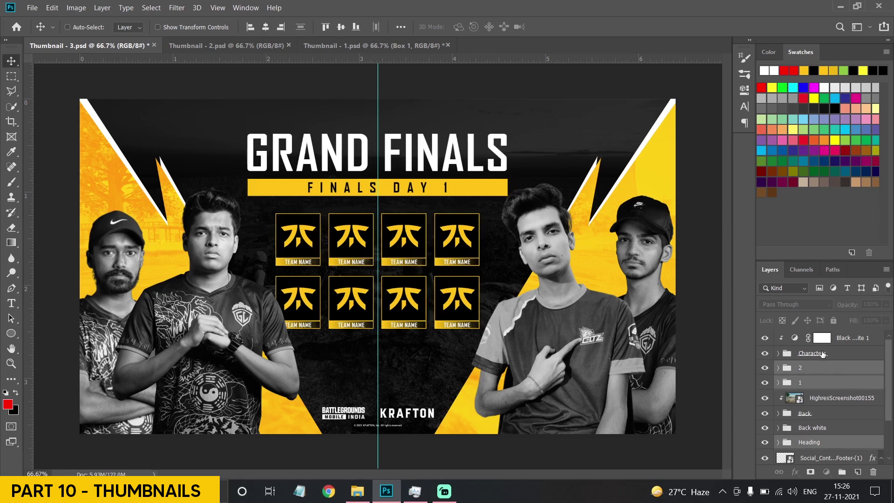
Centre the Characters group horizontally on the Background, and shift it slightly left to balance the players around the heading.
scroll(822, 354, "down", 3)
left_click(264, 26)
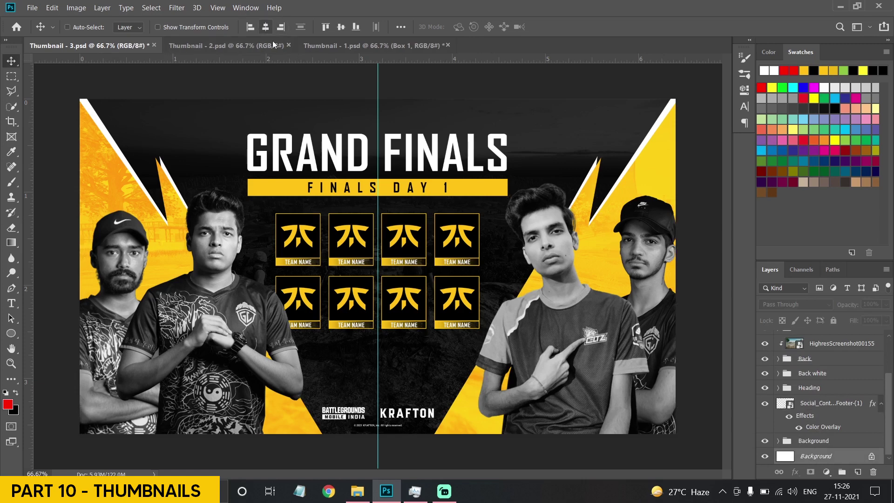
scroll(831, 362, "up", 3)
left_click(801, 346)
left_click_drag(584, 309, 579, 309)
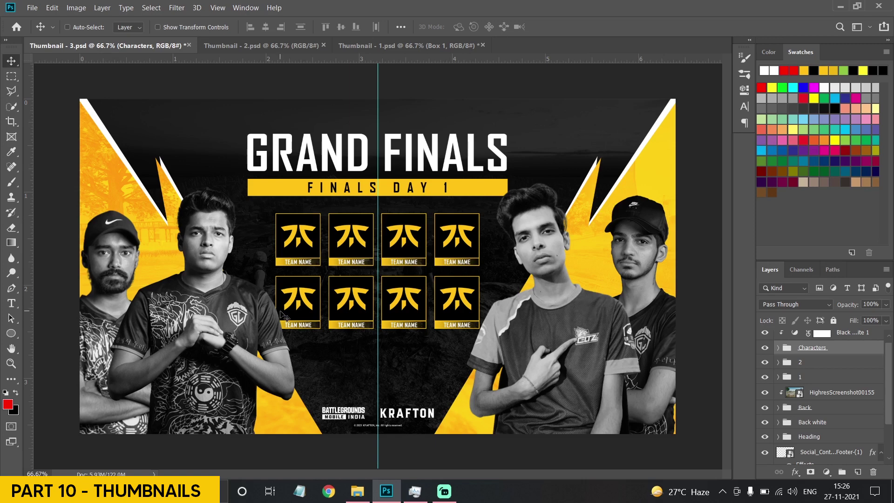
Move both team box rows down together to leave a wider gap beneath the yellow bar.
left_click(801, 363)
left_click(801, 376, "shift")
left_click_drag(396, 241, 394, 257)
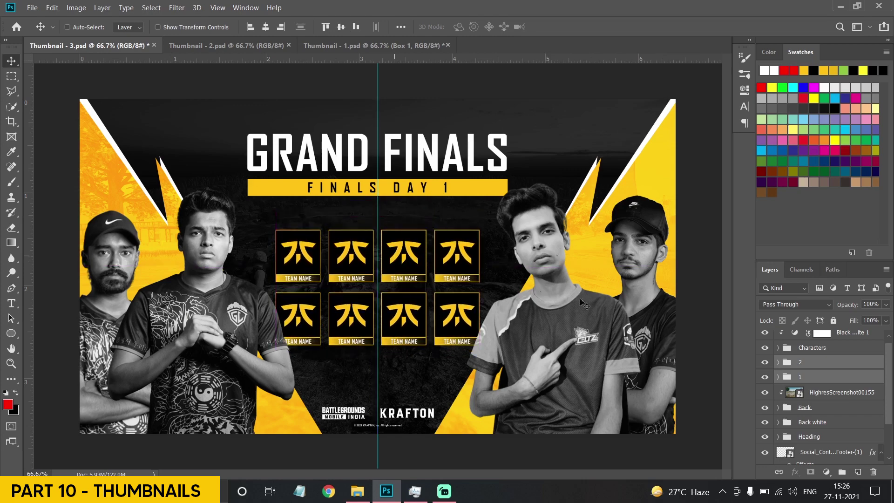
Hide the Black & White adjustment layer above the Characters group.
scroll(819, 372, "up", 1)
left_click(852, 338)
left_click(764, 337)
Add a Solid Color fill in the thumbnail's yellow, clipped to the Characters group.
left_click(820, 353)
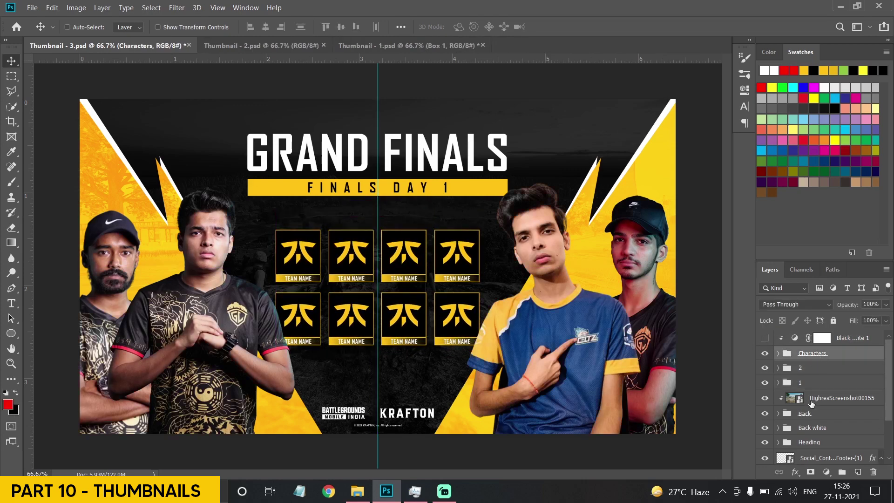
left_click(826, 471)
left_click(810, 262)
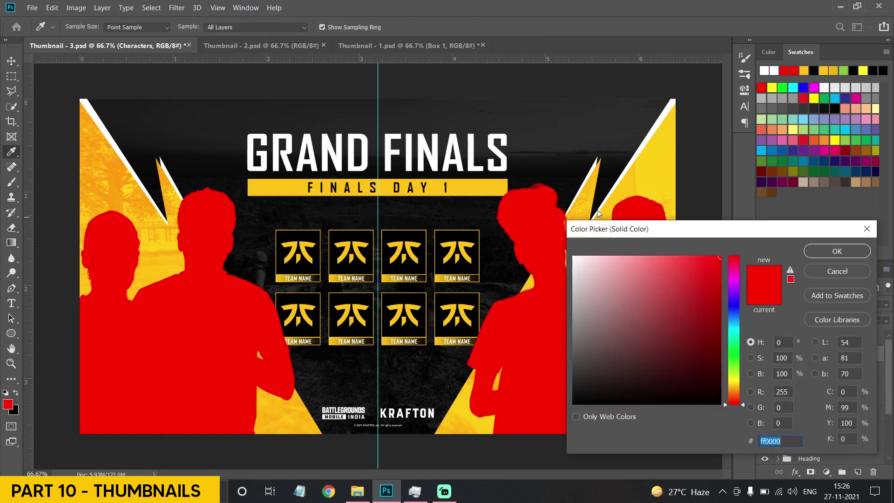
left_click(805, 71)
left_click(834, 251)
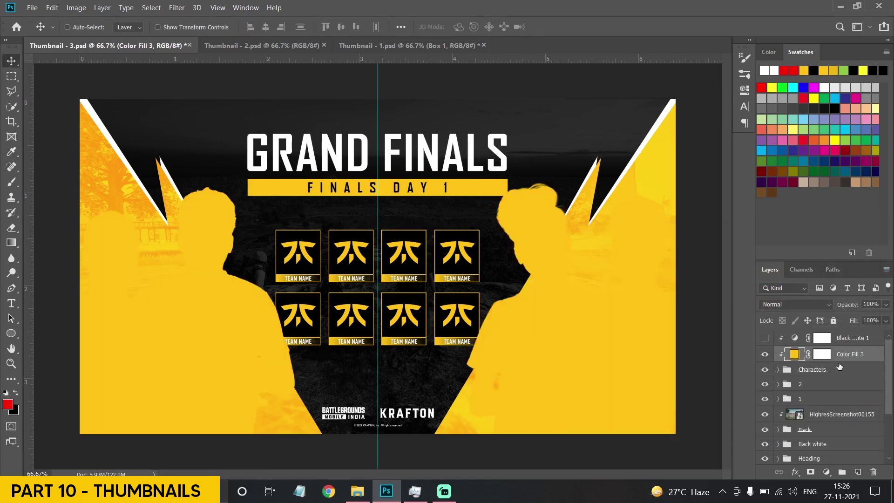
Set the yellow fill over the players to Soft Light at 20% opacity and compare the result with it hidden.
right_click(840, 358)
left_click(796, 304)
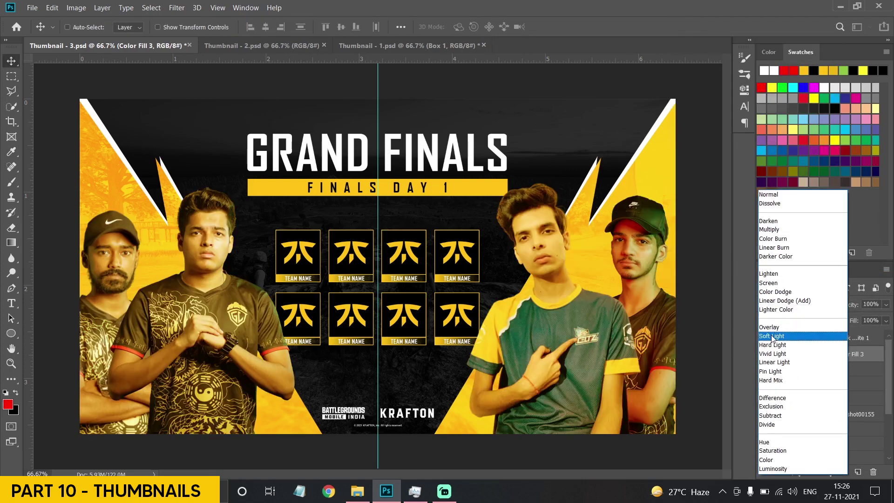
left_click(764, 333)
type("15")
key("Return")
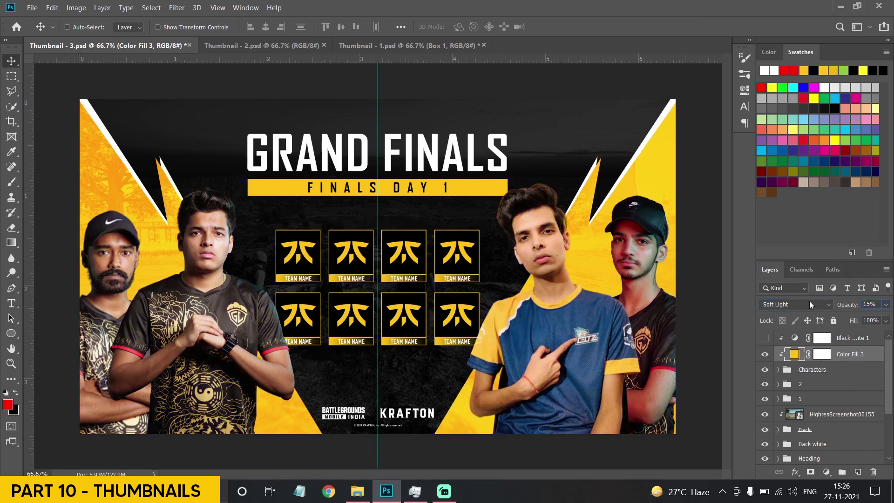
type("20")
key("Return")
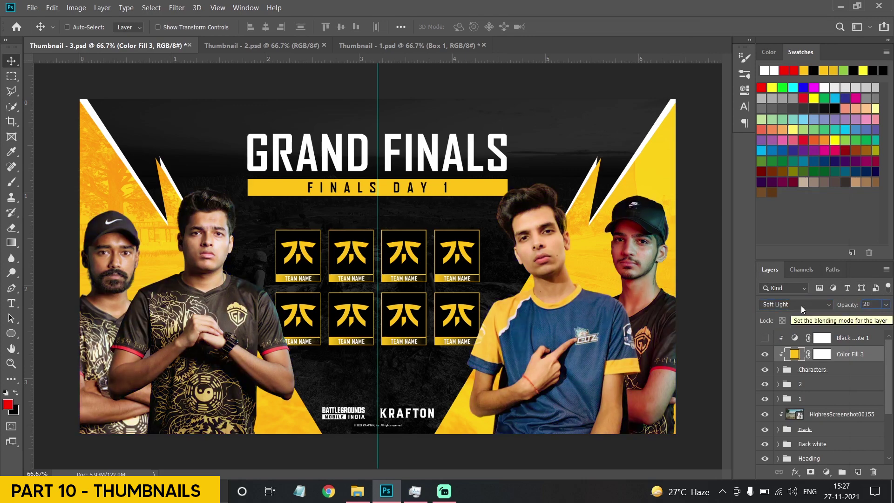
left_click(764, 355)
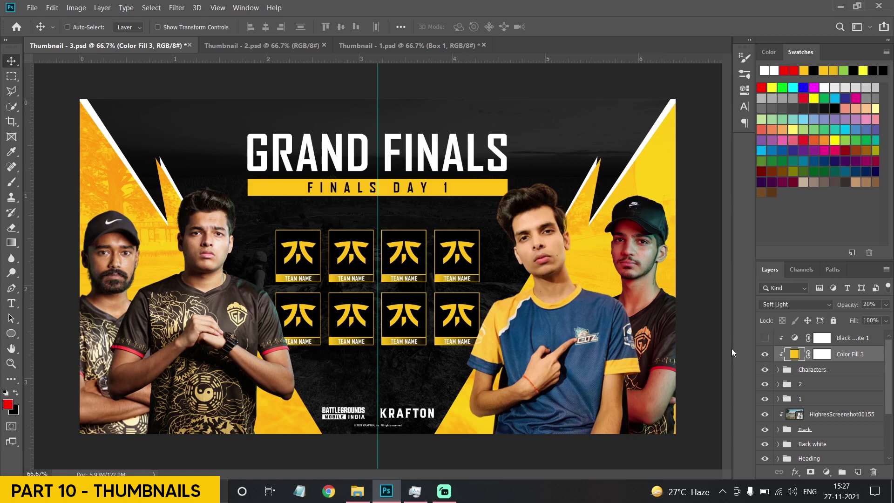
Add an empty layer between the Characters group and box group 2.
left_click(812, 369)
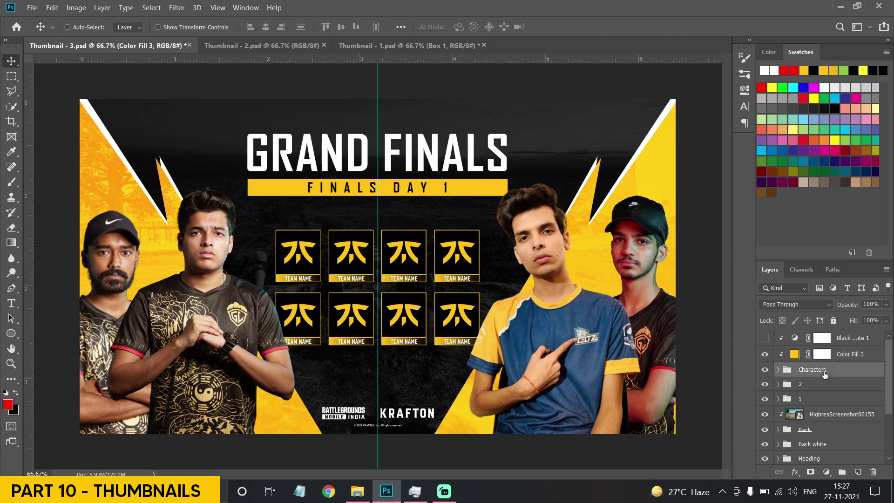
left_click(812, 384)
left_click(857, 472)
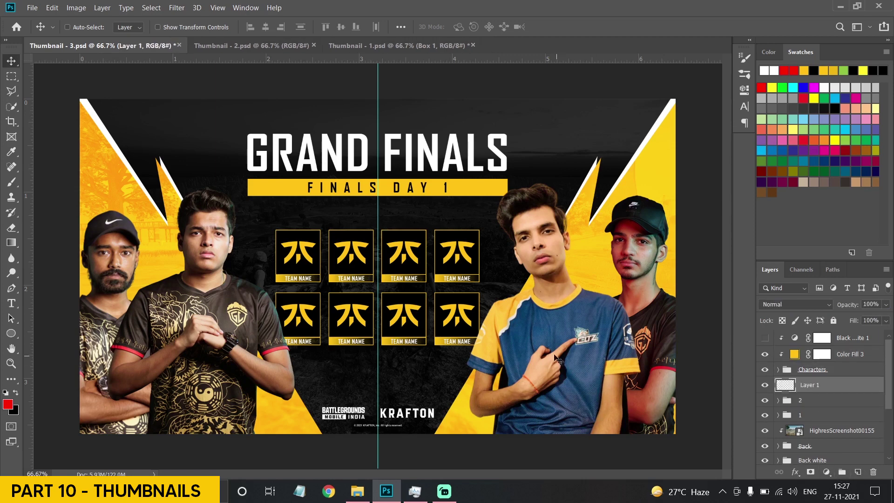
Paint a soft yellow glow with a 200 px brush behind the two front players, following their heads, shoulders and arms.
key("b")
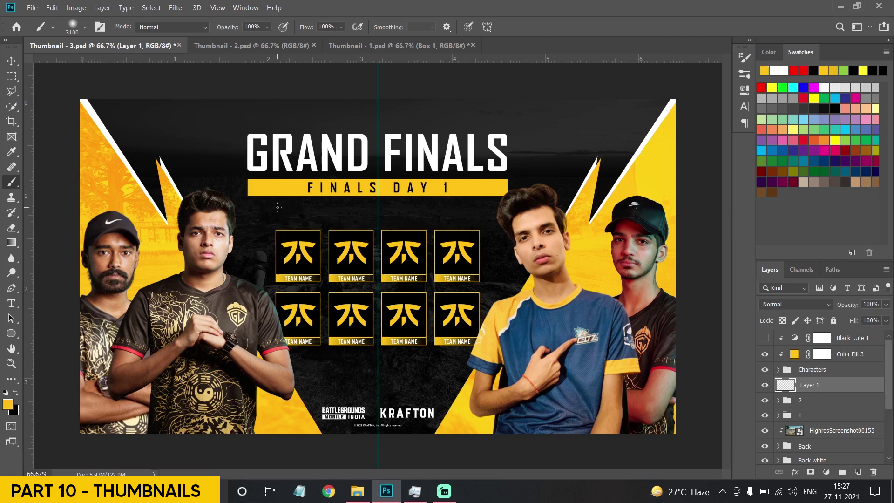
left_click(84, 27)
key("Return")
key("v")
key("b")
key("bracketright")
key("bracketright")
key("bracketright")
key("bracketright")
key("bracketright")
key("bracketleft")
key("bracketleft")
mouse_move(195, 216)
left_mouse_down()
mouse_move(208, 275)
mouse_move(228, 301)
mouse_move(250, 308)
mouse_move(270, 378)
mouse_move(272, 399)
mouse_move(252, 389)
mouse_move(247, 420)
left_mouse_up()
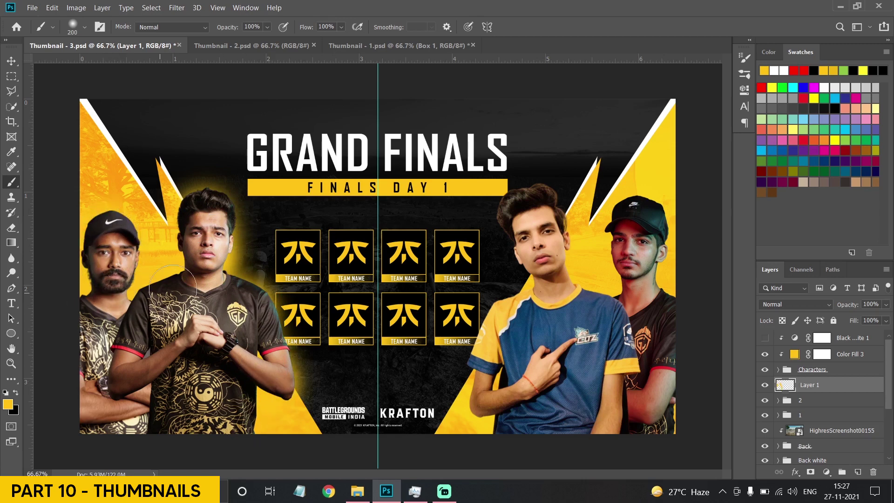
left_click(219, 205)
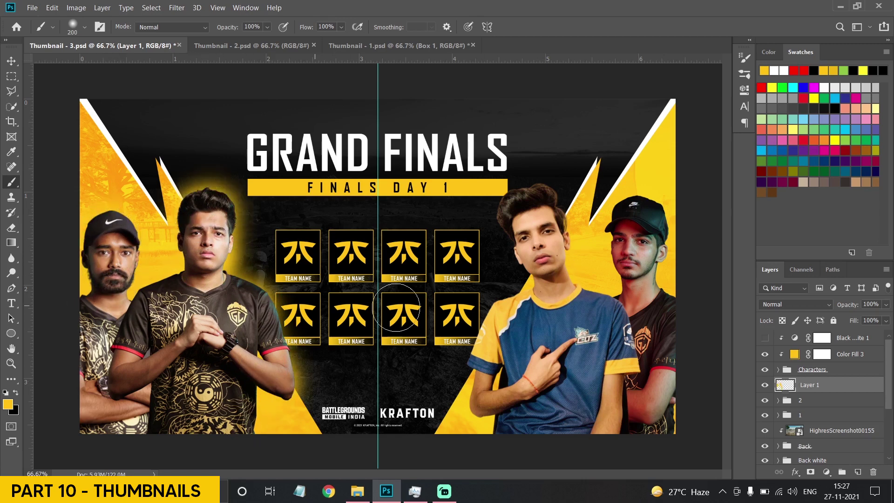
mouse_move(498, 410)
left_mouse_down()
mouse_move(479, 386)
mouse_move(482, 344)
mouse_move(508, 312)
mouse_move(542, 291)
mouse_move(517, 233)
mouse_move(517, 200)
mouse_move(543, 213)
left_mouse_up()
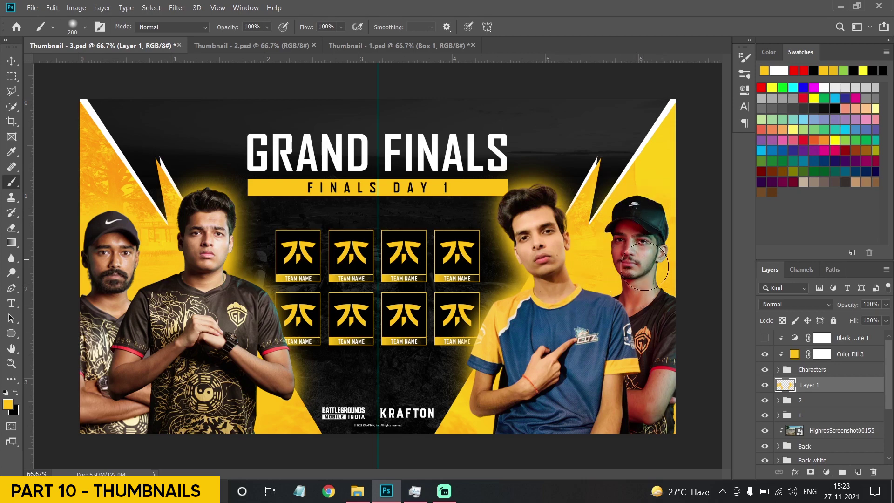
Set the painted glow layer to Screen blending at 35% opacity.
left_click(796, 304)
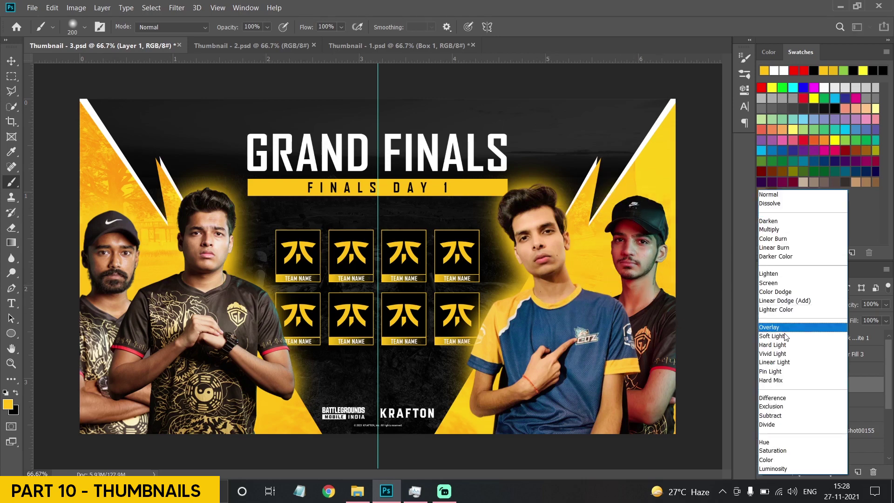
left_click(777, 285)
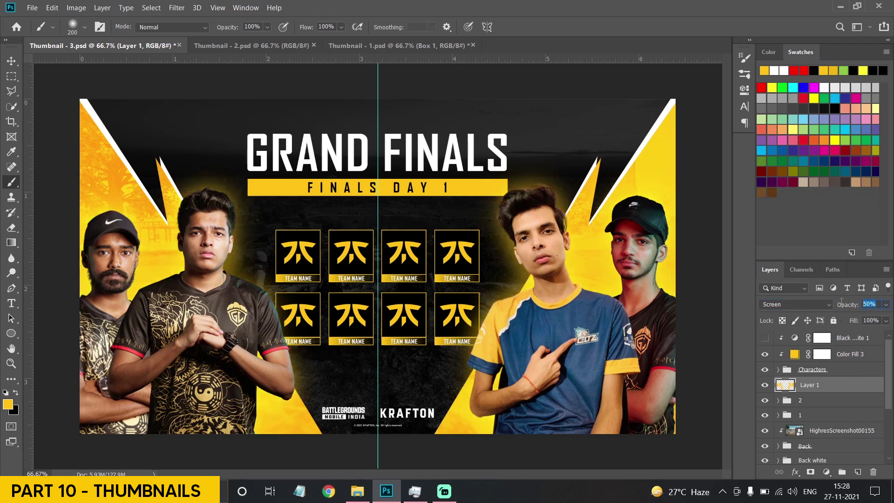
type("5")
key("Return")
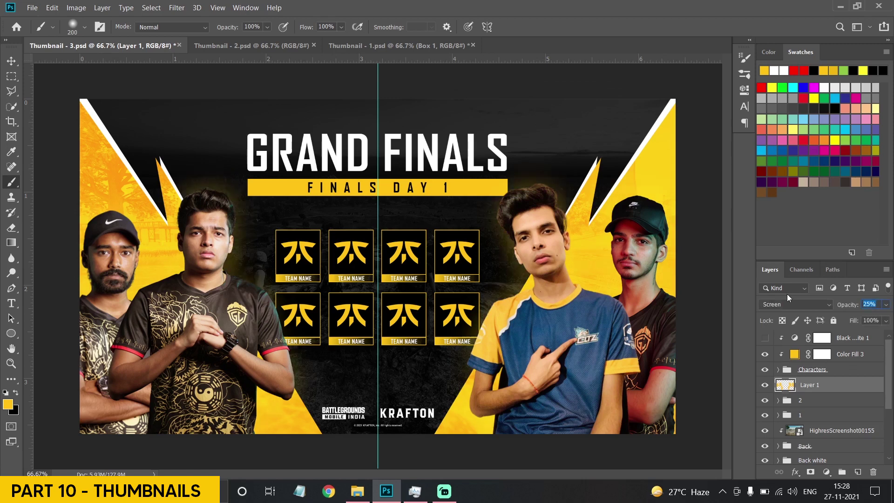
type("40")
key("Return")
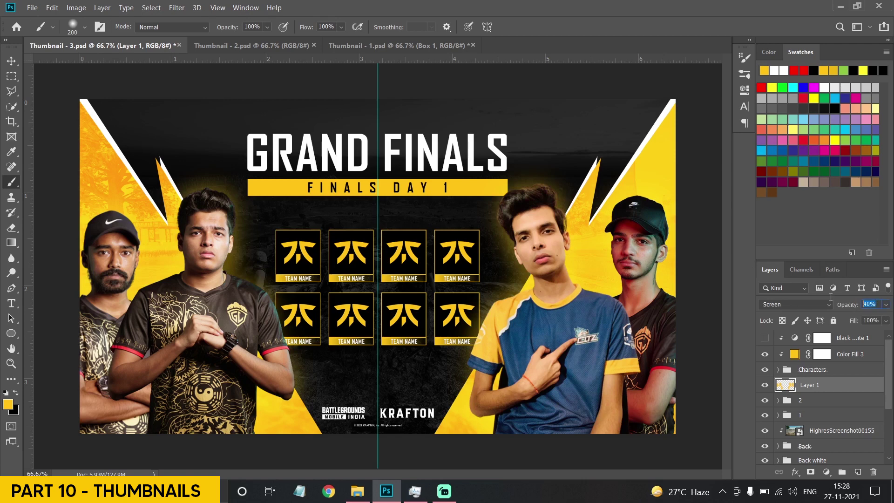
type("35")
left_click(12, 61)
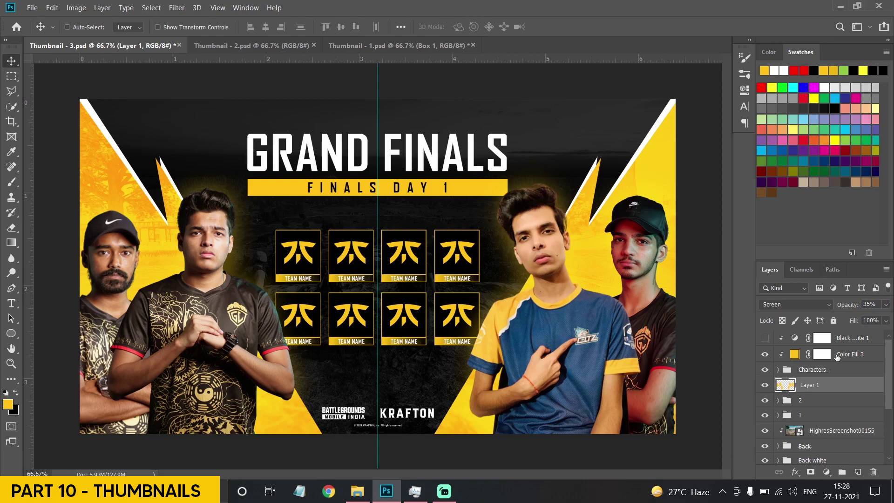